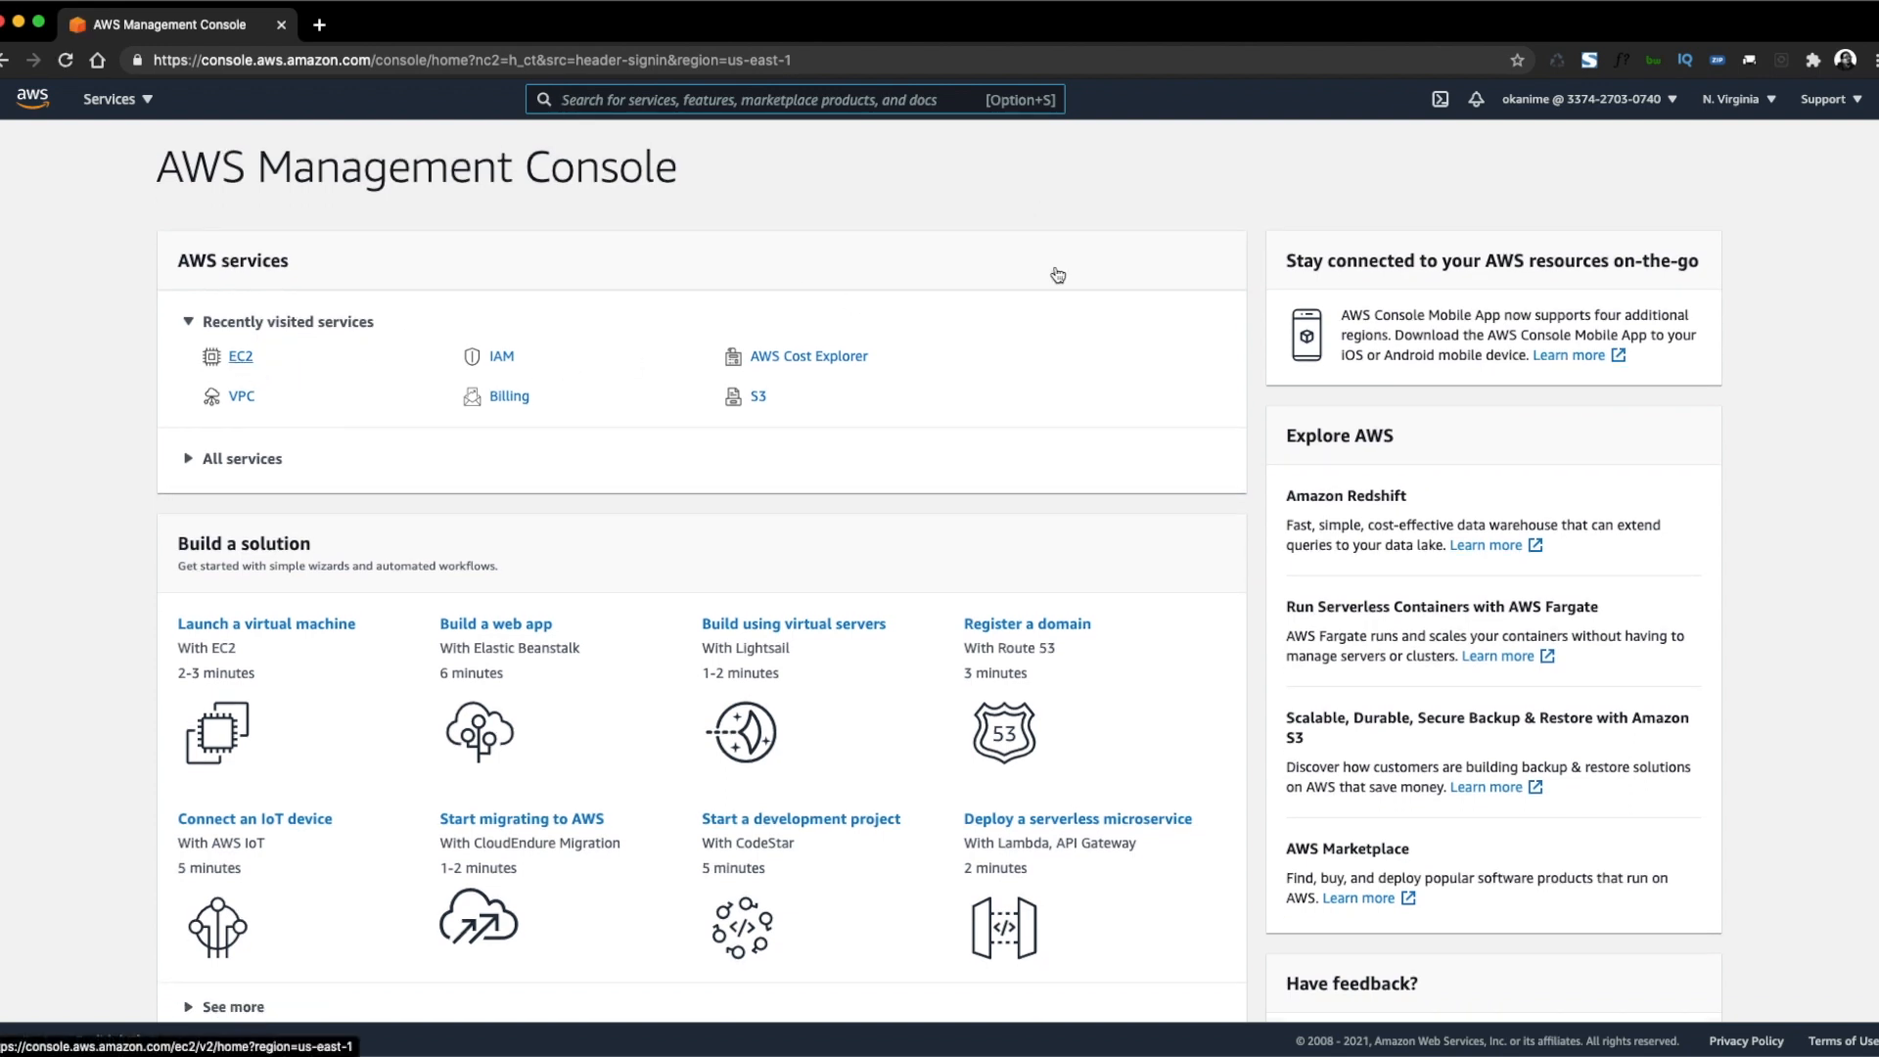
# Choose the US East (N. Virginia) region, open the EC2 instances list and start launching a new instance.
pyautogui.click(1769, 100)
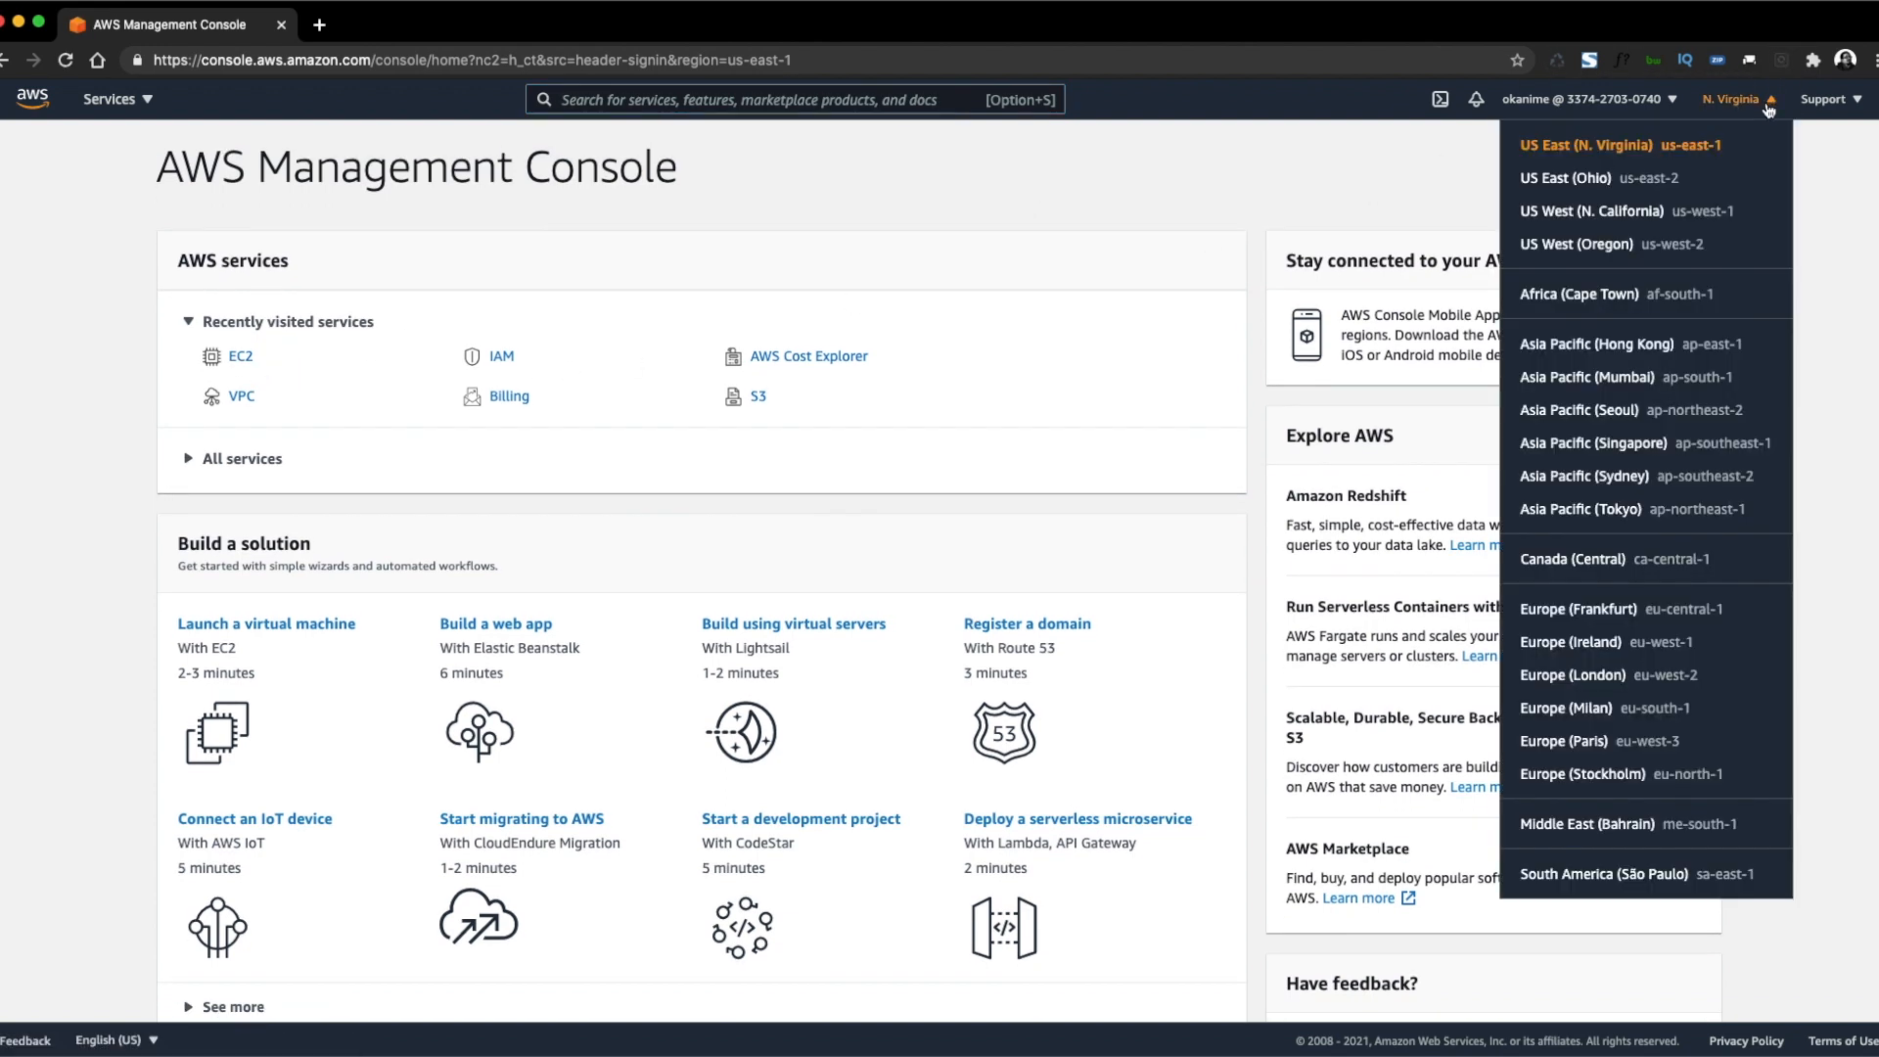
pyautogui.click(1632, 147)
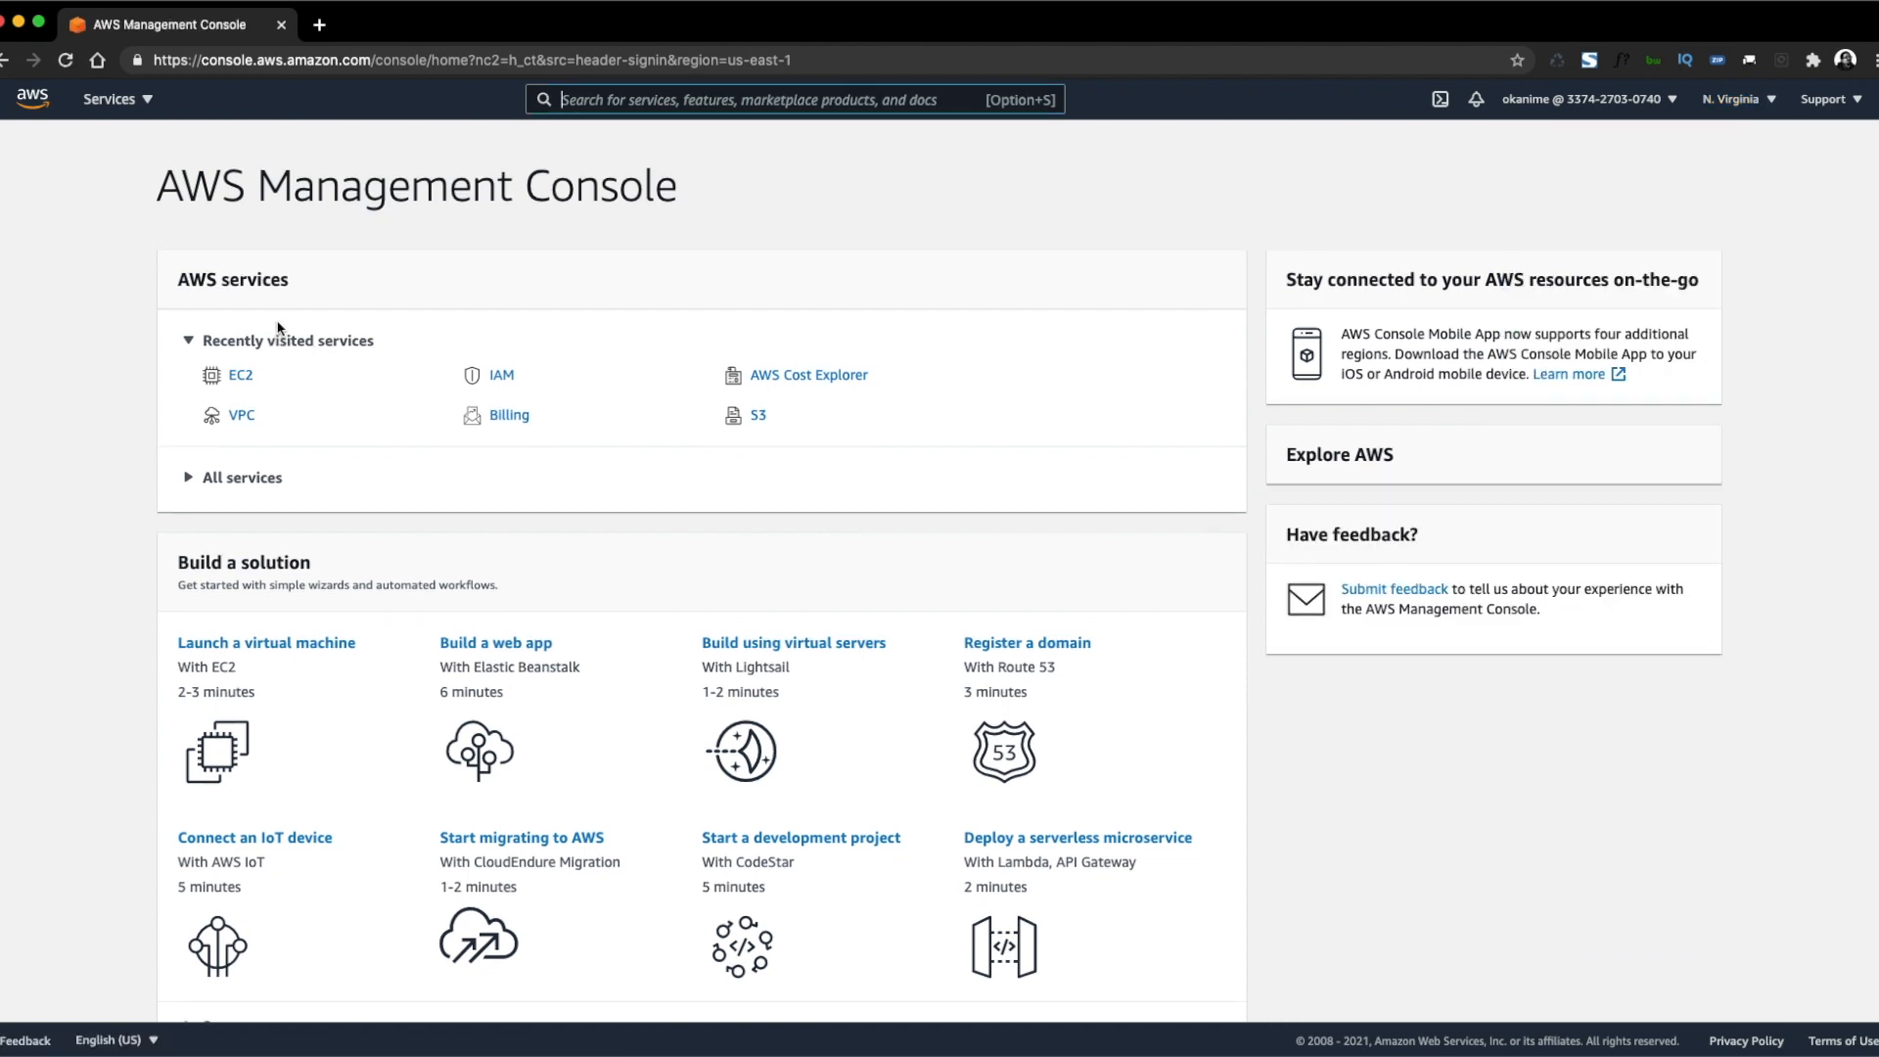
pyautogui.click(242, 381)
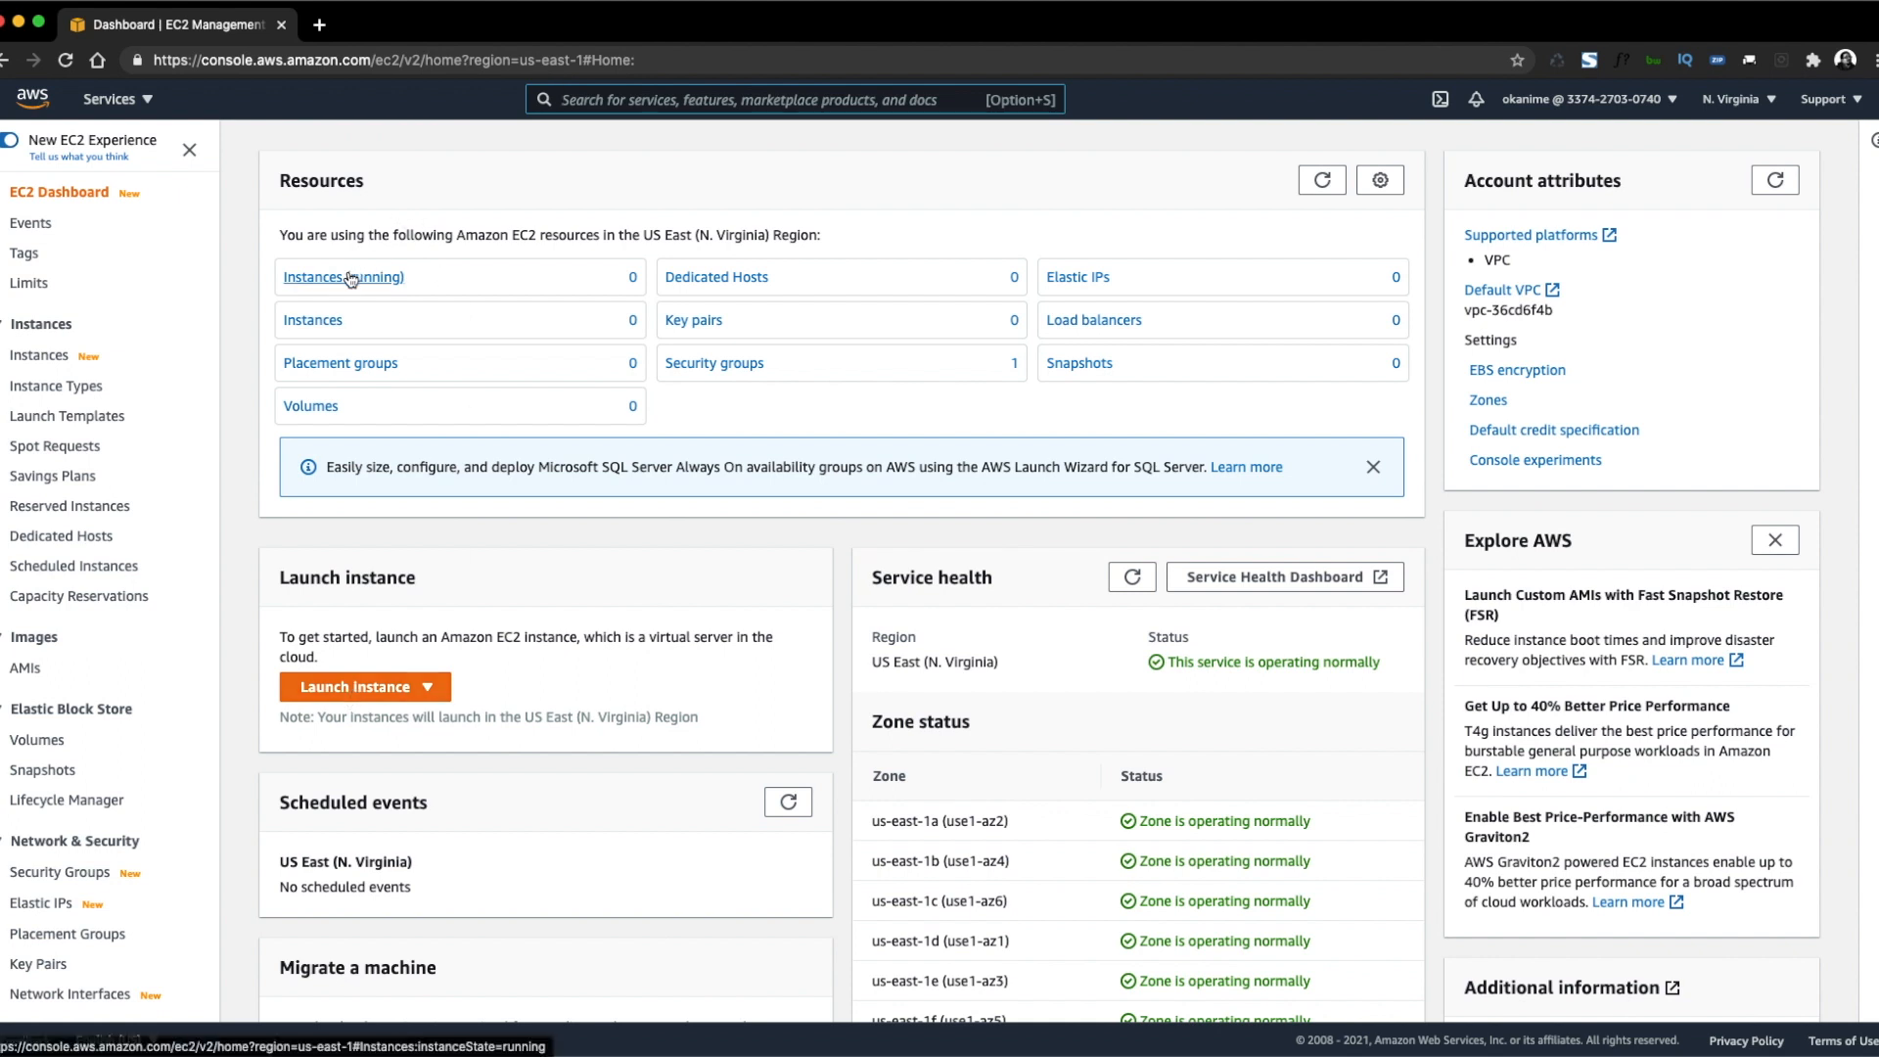
pyautogui.click(310, 327)
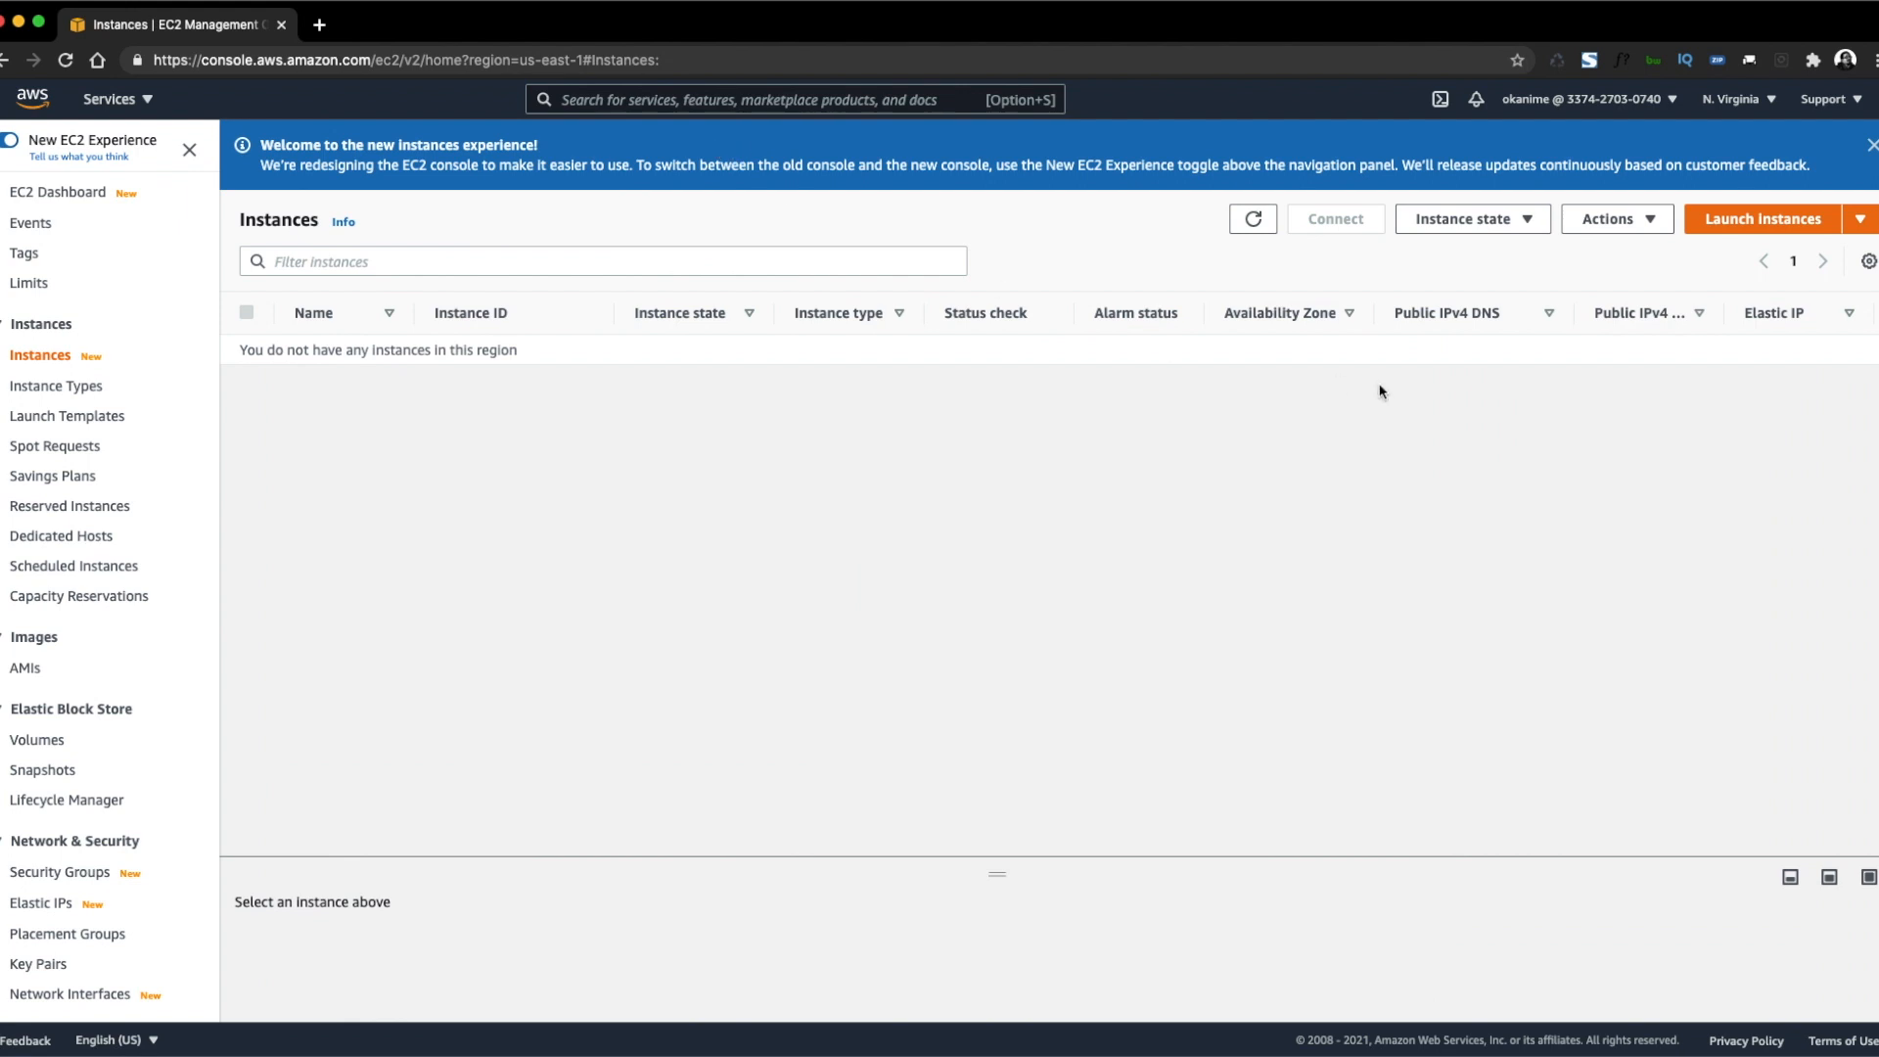
pyautogui.click(1762, 218)
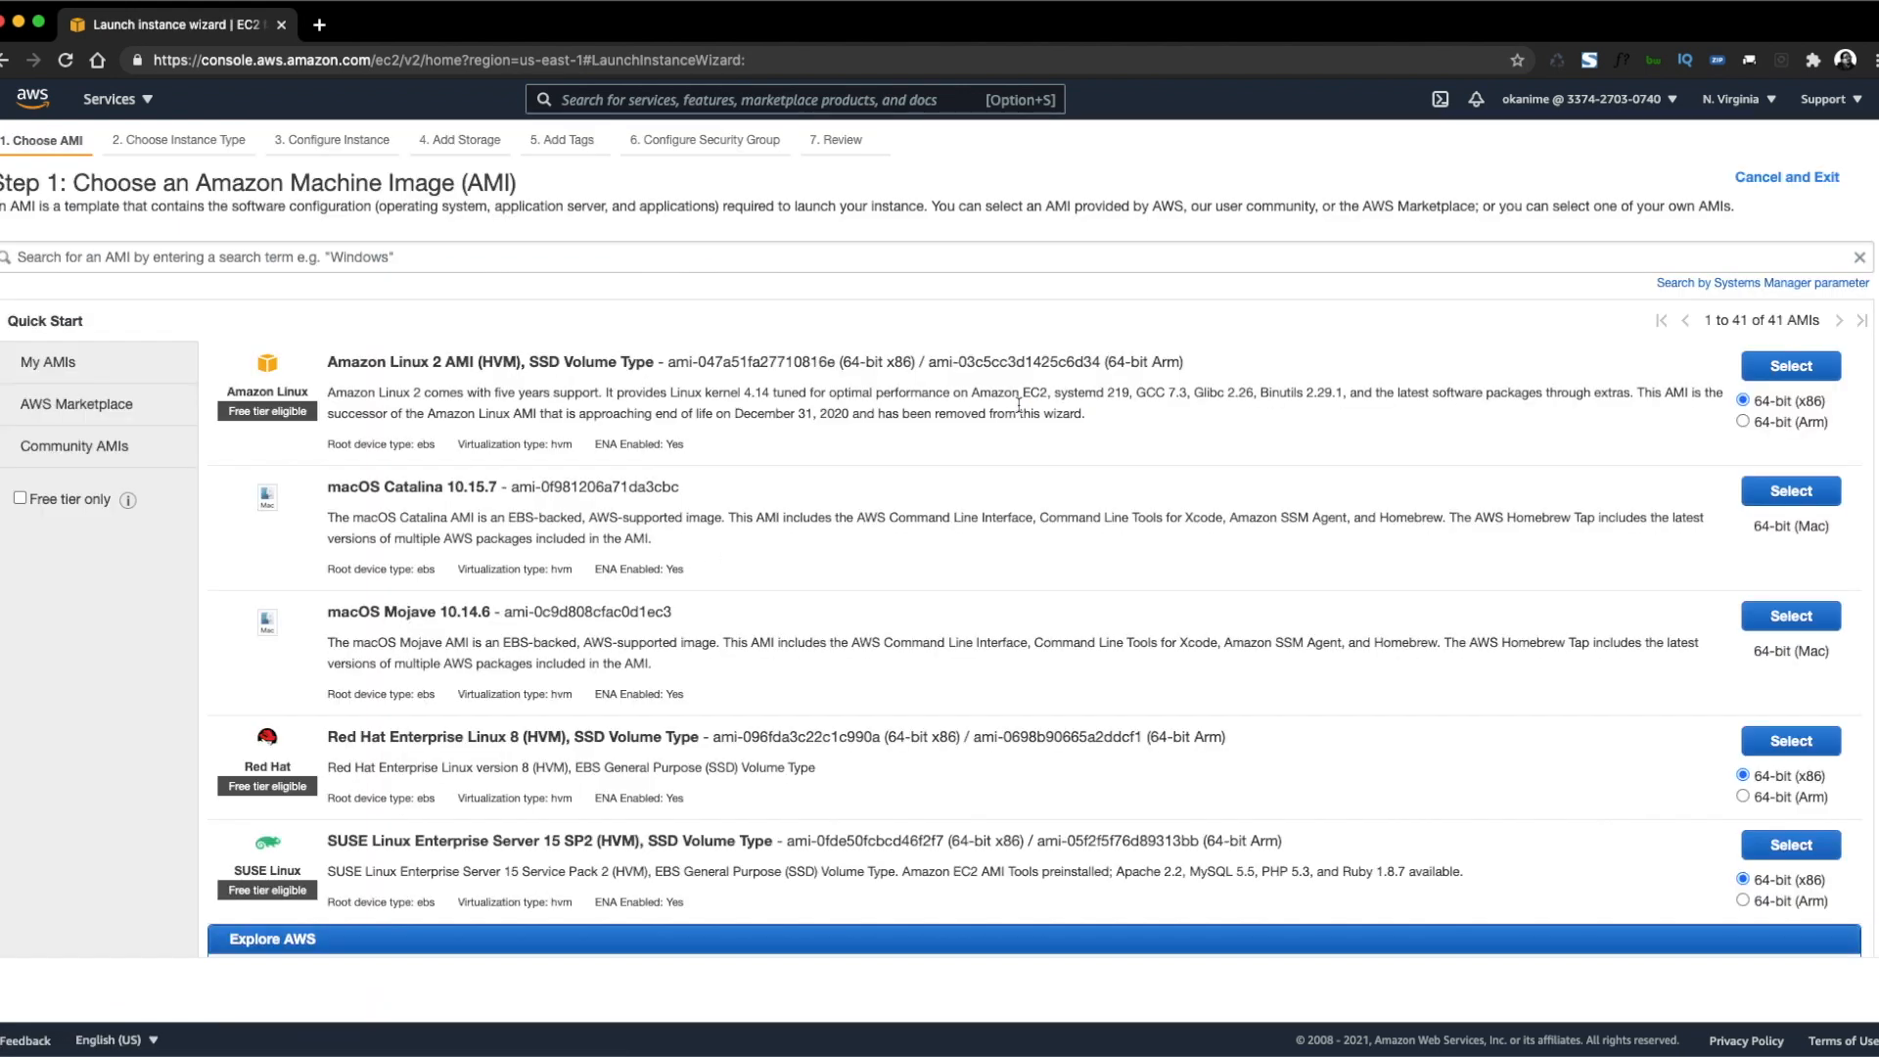
# Search the machine images for ubuntu, limit them to free tier only, and select Ubuntu Server 20.04 LTS for 64-bit (x86).
pyautogui.click(829, 261)
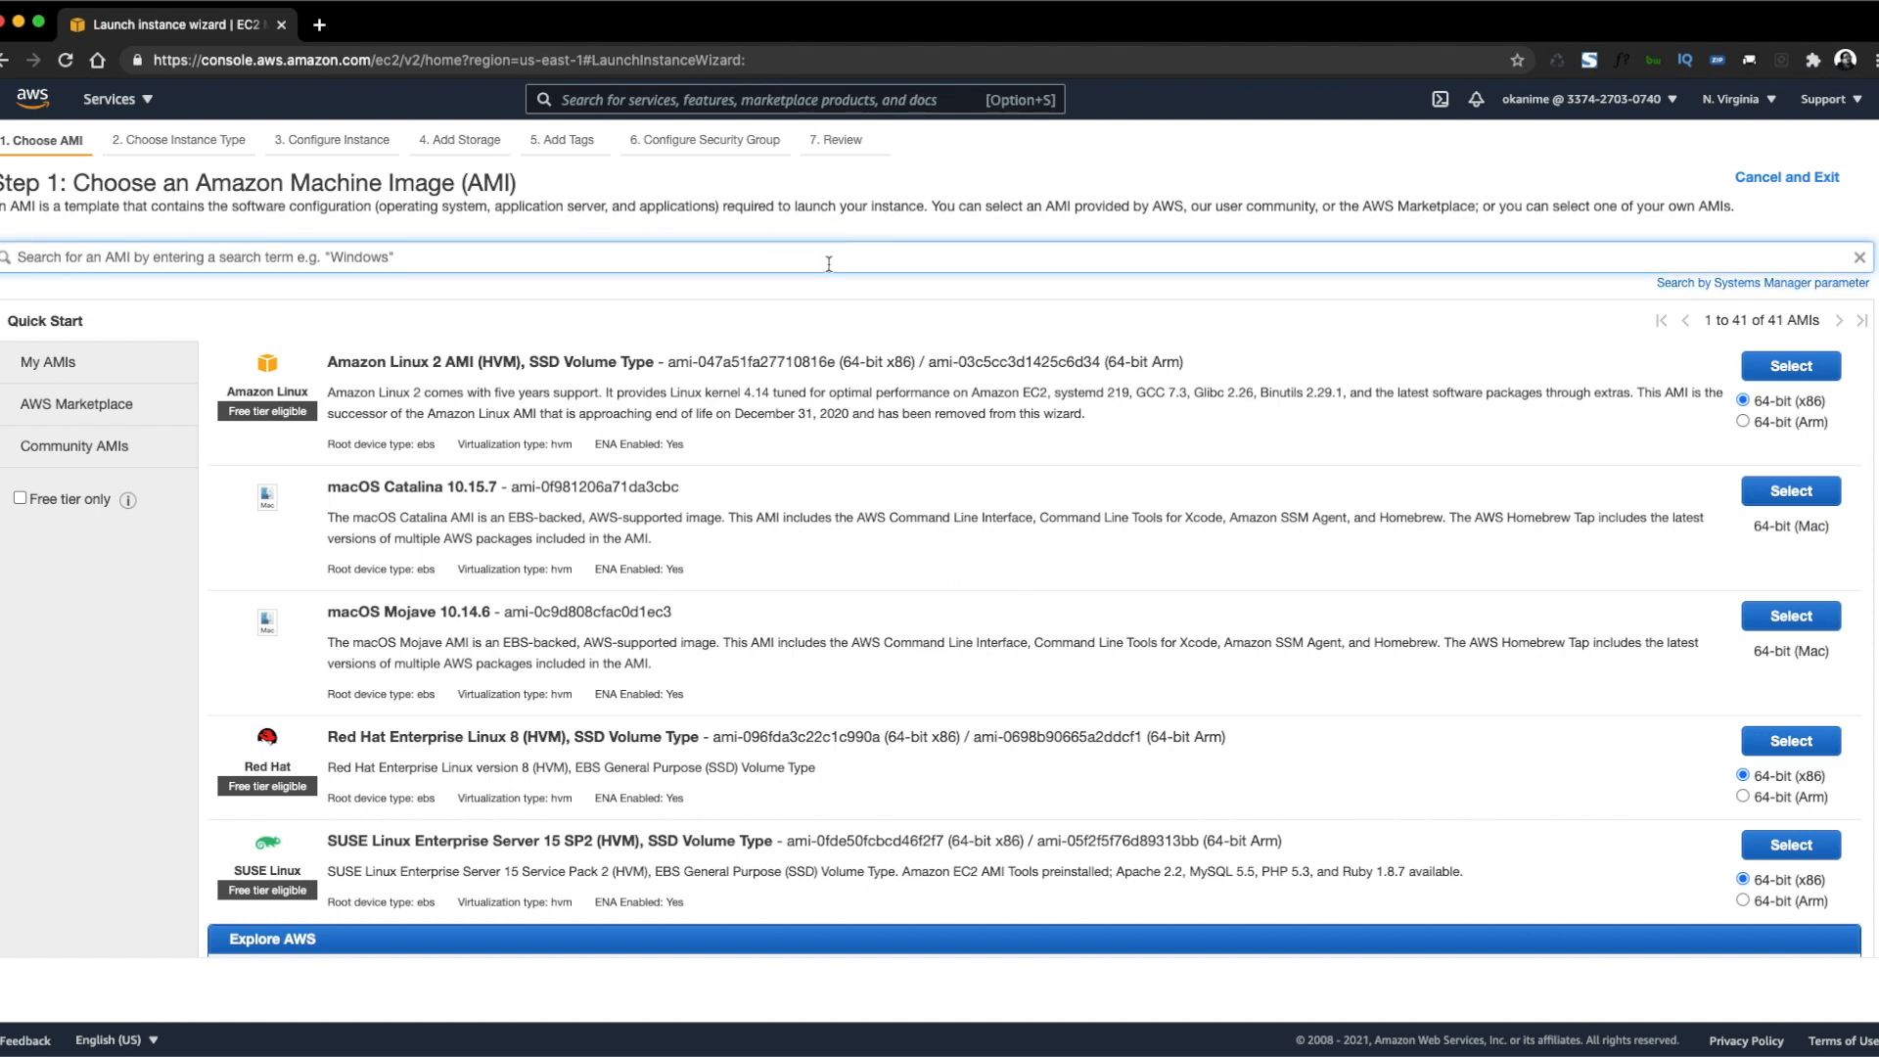
pyautogui.write('ubunut')
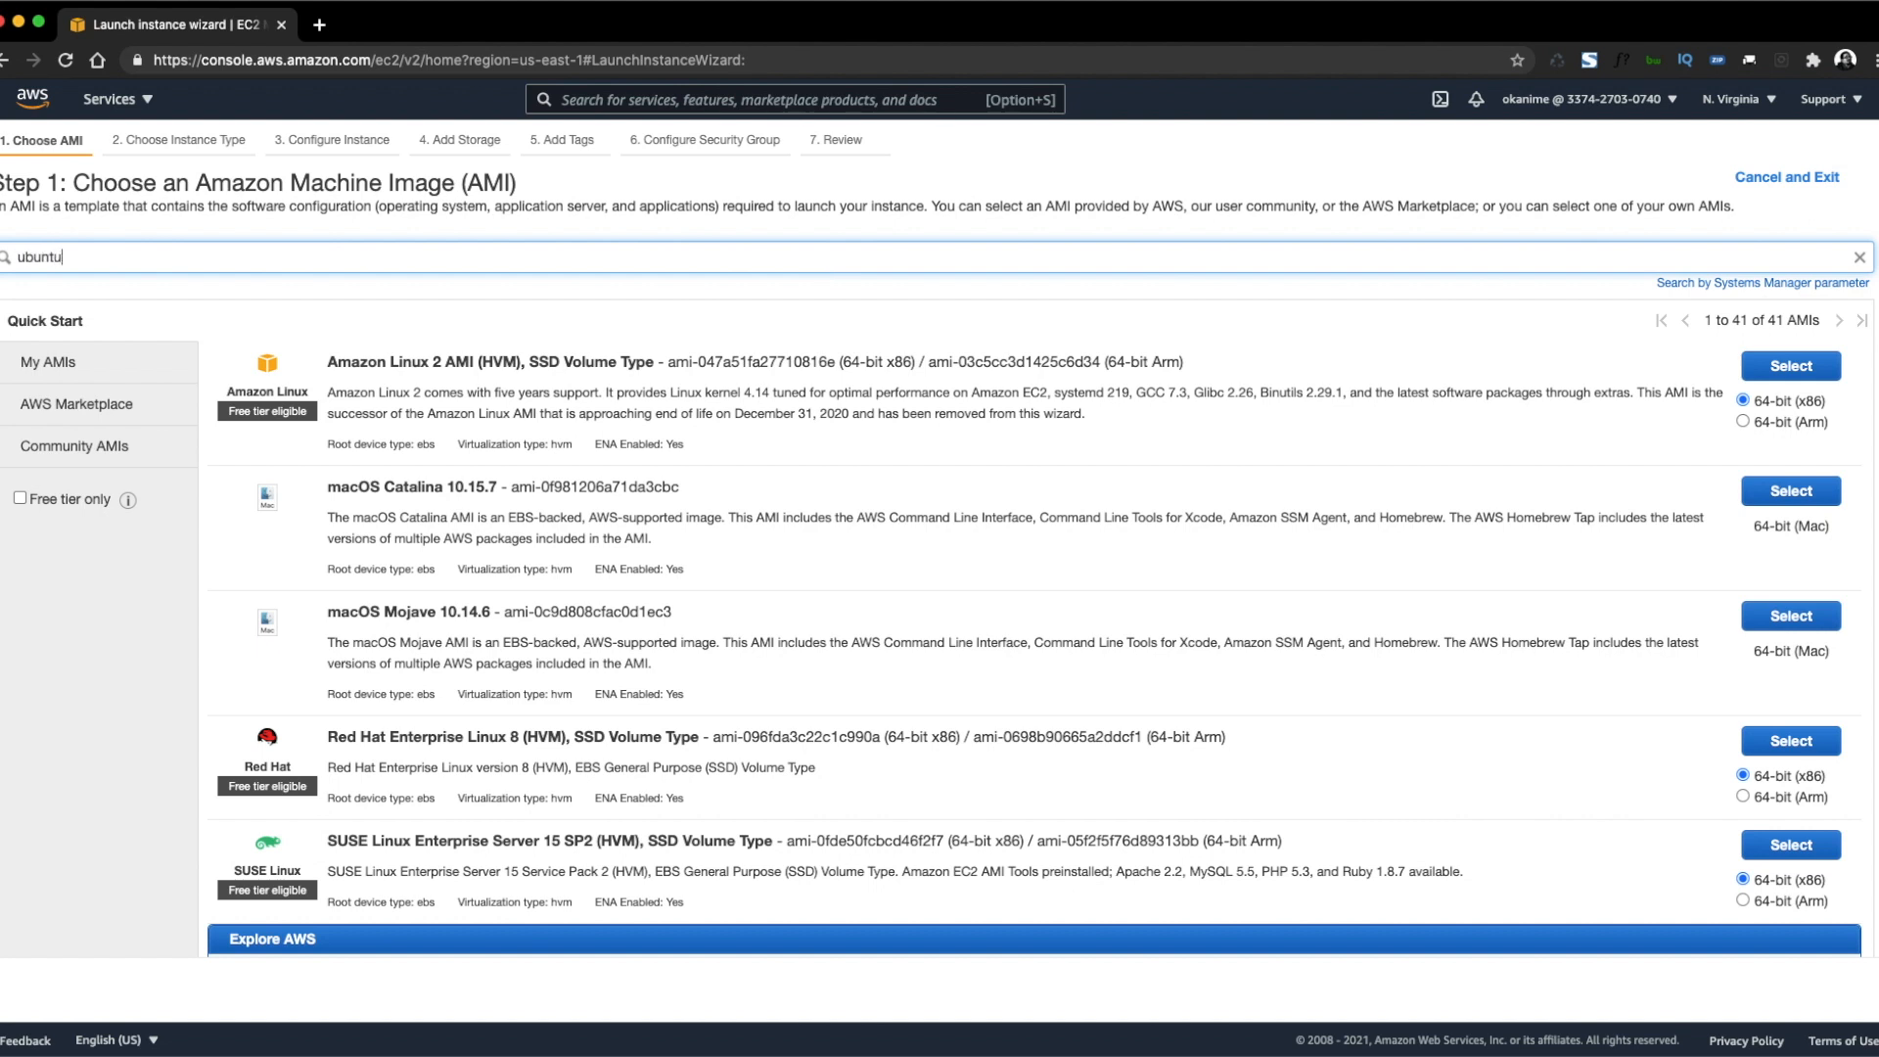
pyautogui.press('Return')
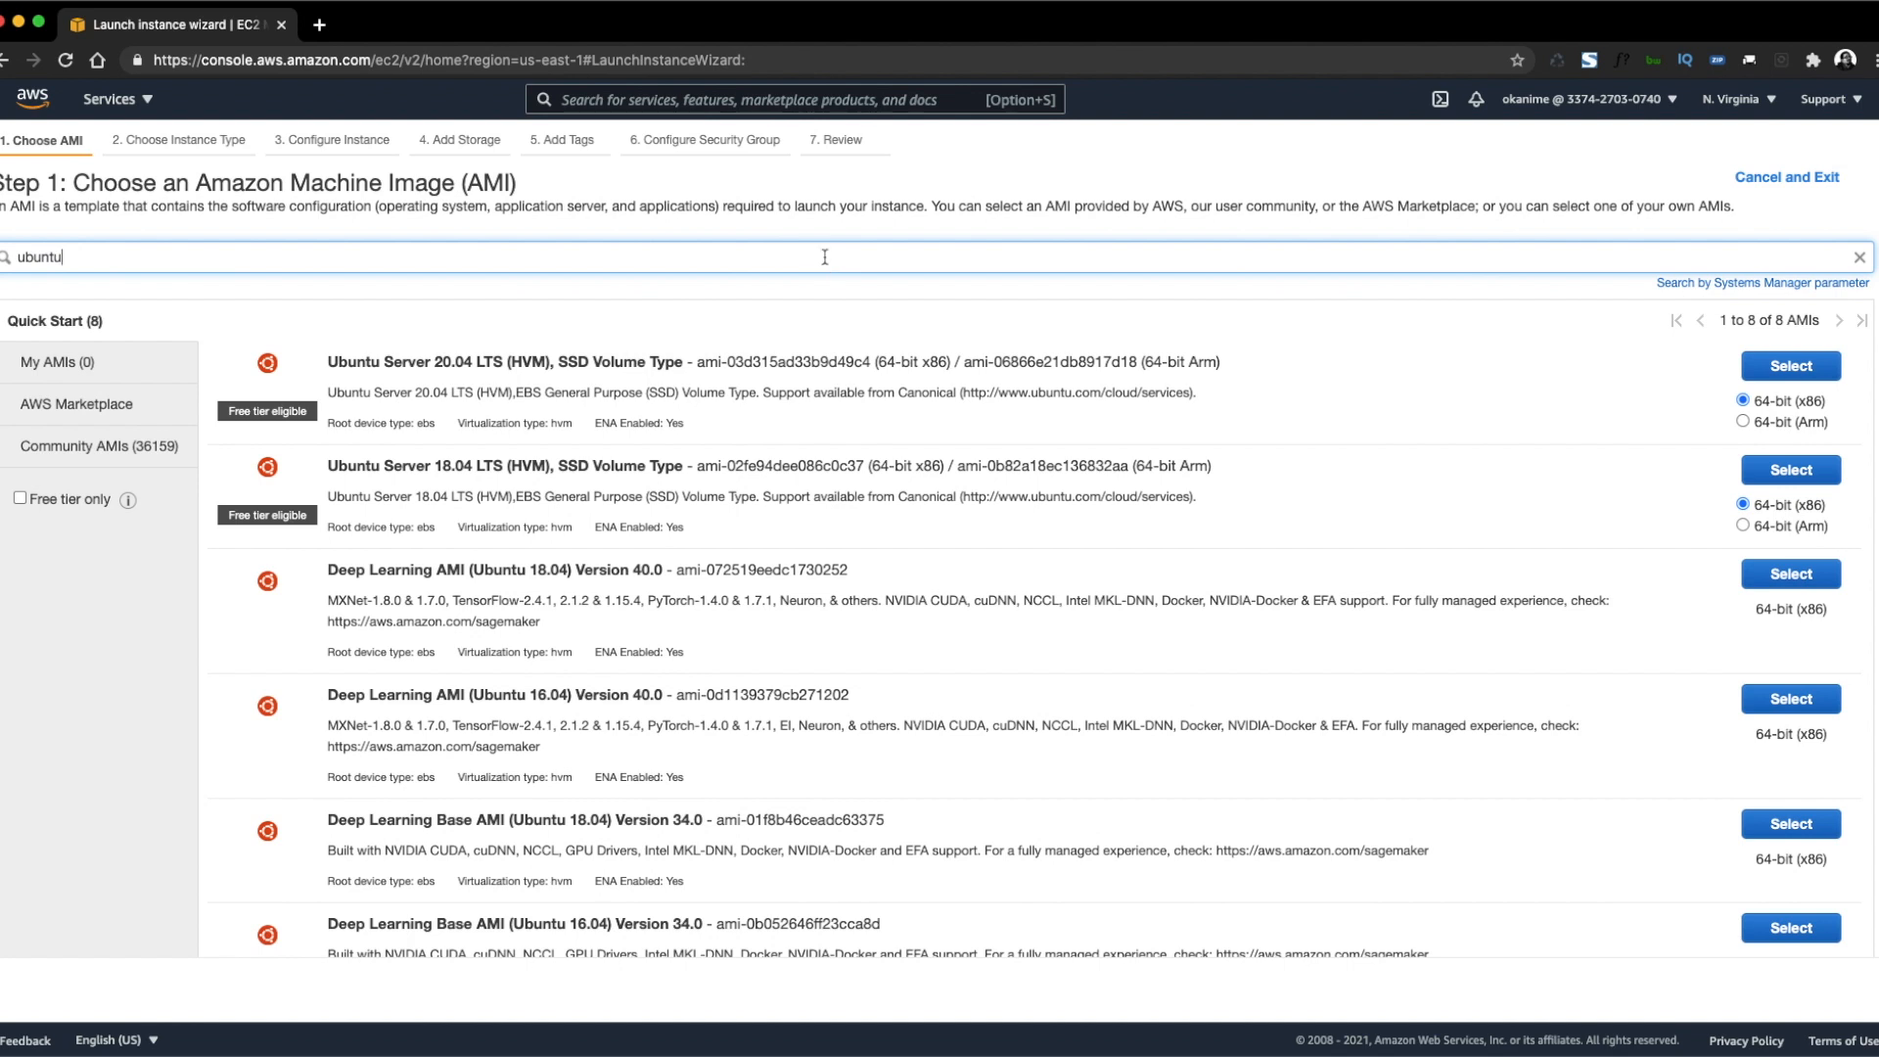
pyautogui.click(20, 499)
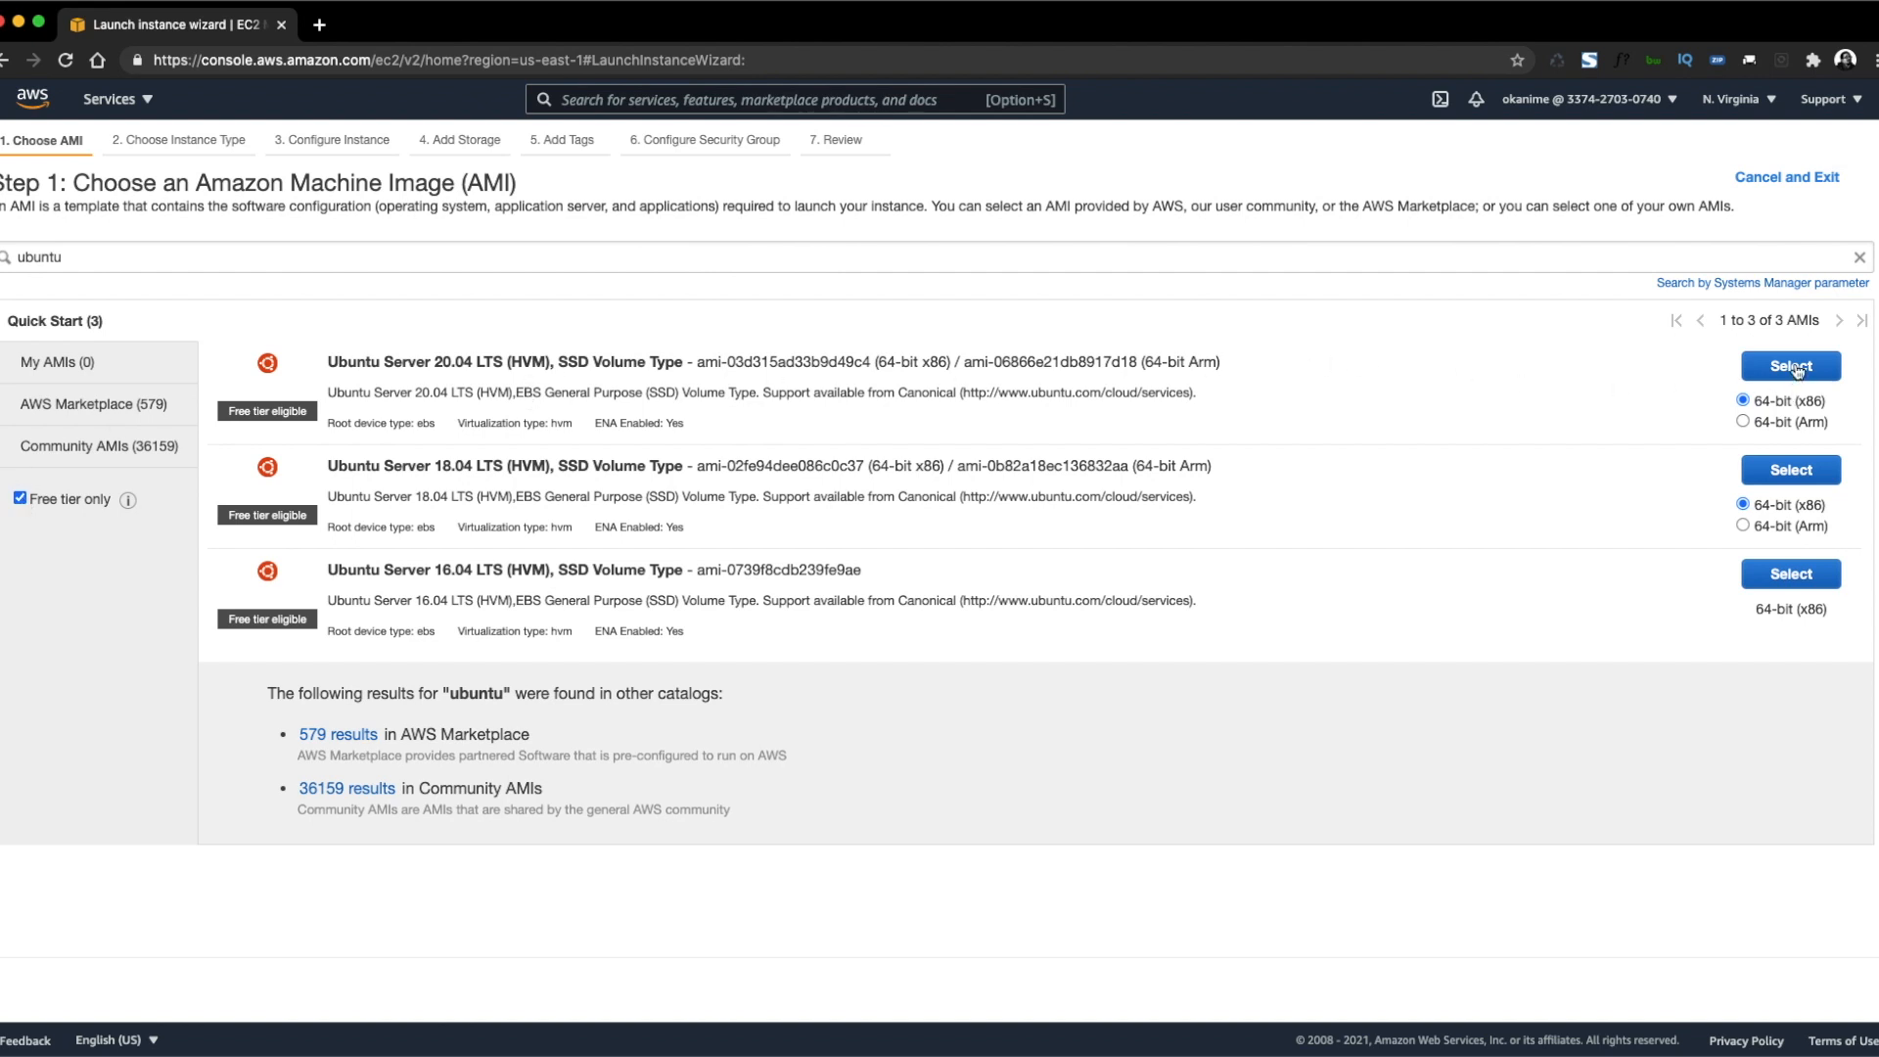
pyautogui.click(1793, 368)
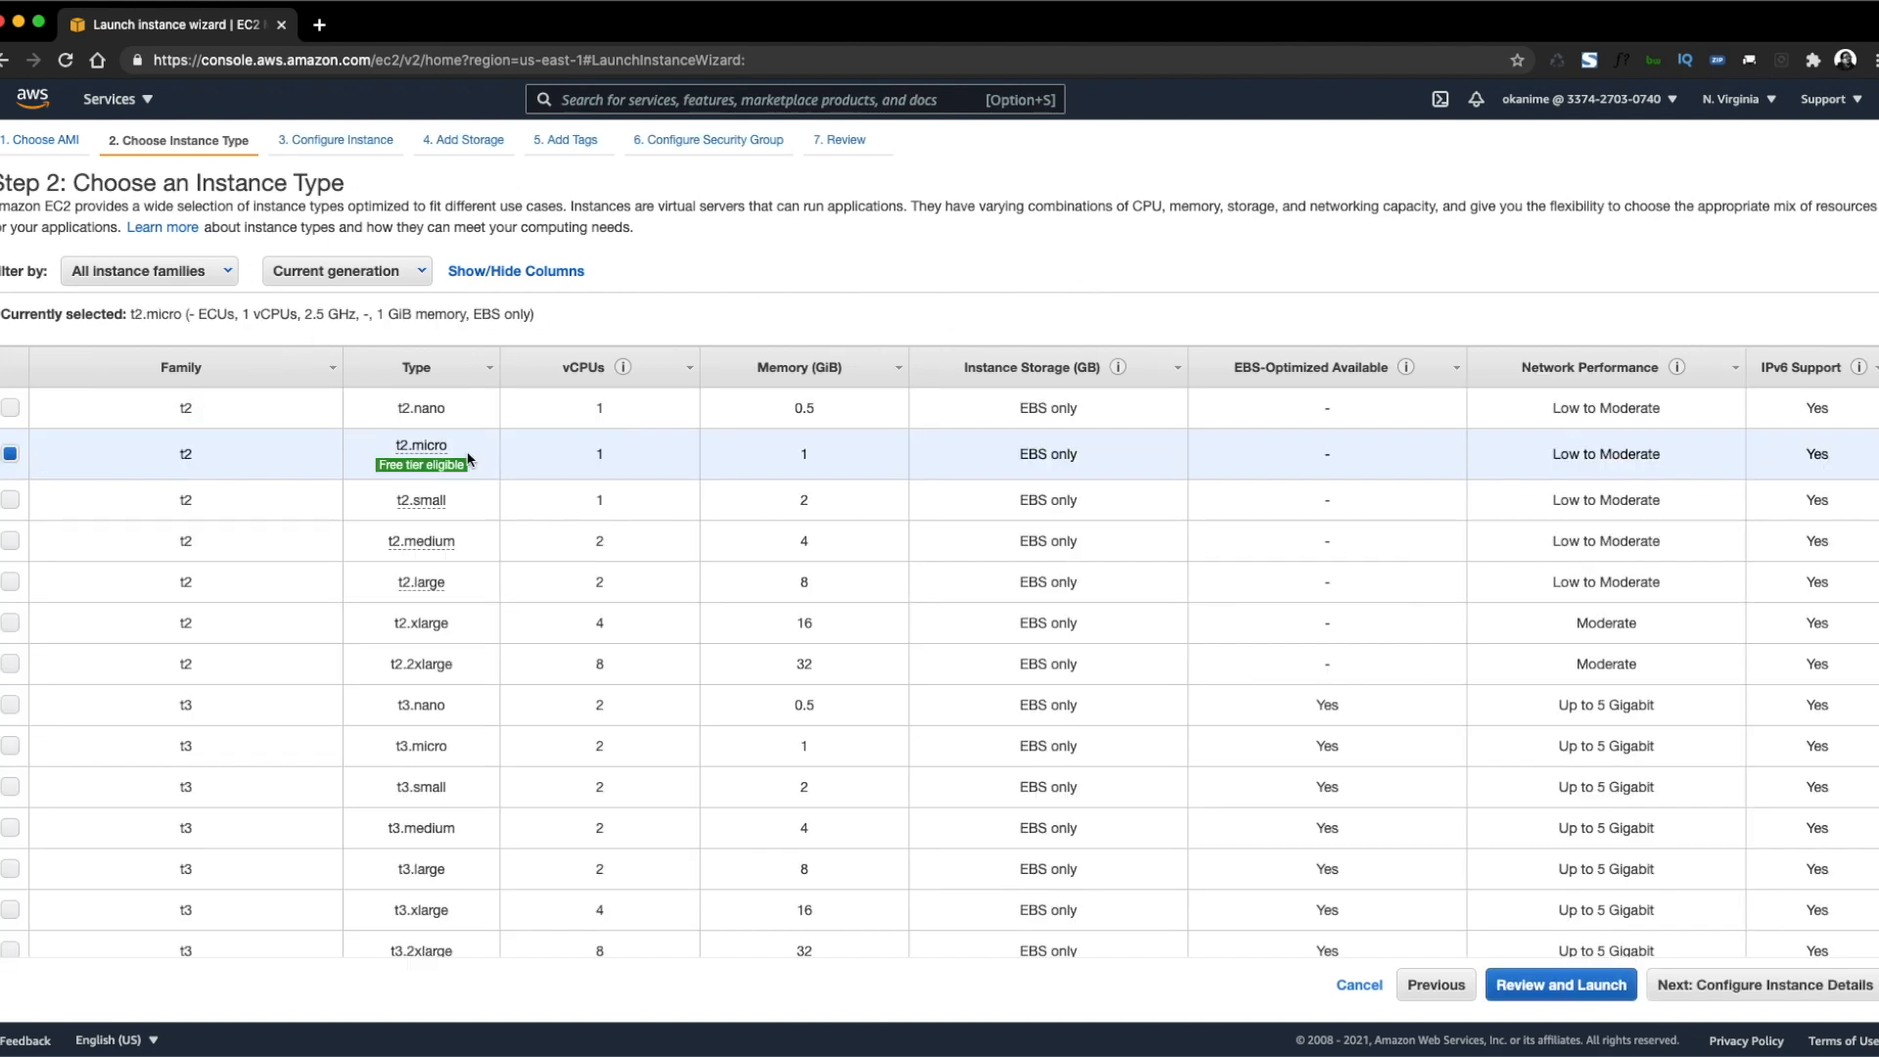
# Accept the free-tier t2.micro type and the default instance details, and continue to the storage settings.
pyautogui.moveTo(422, 470)
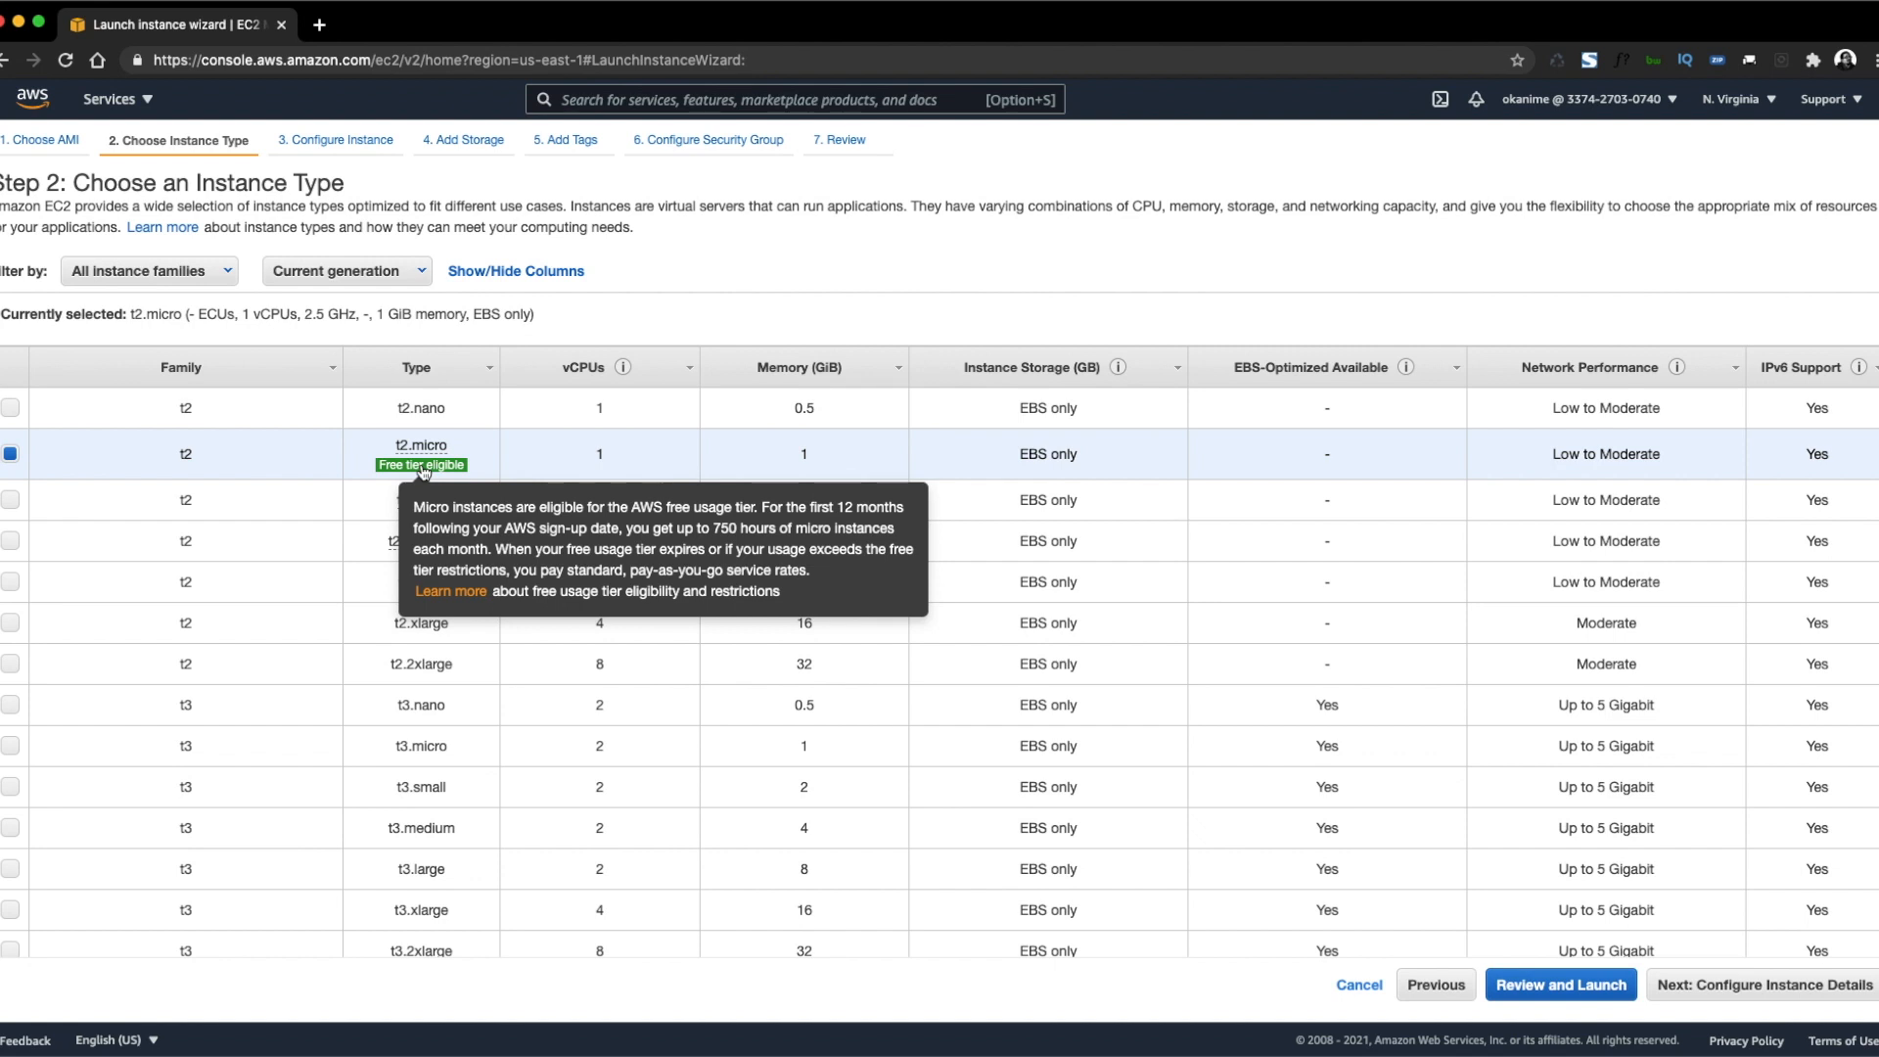
pyautogui.click(1724, 988)
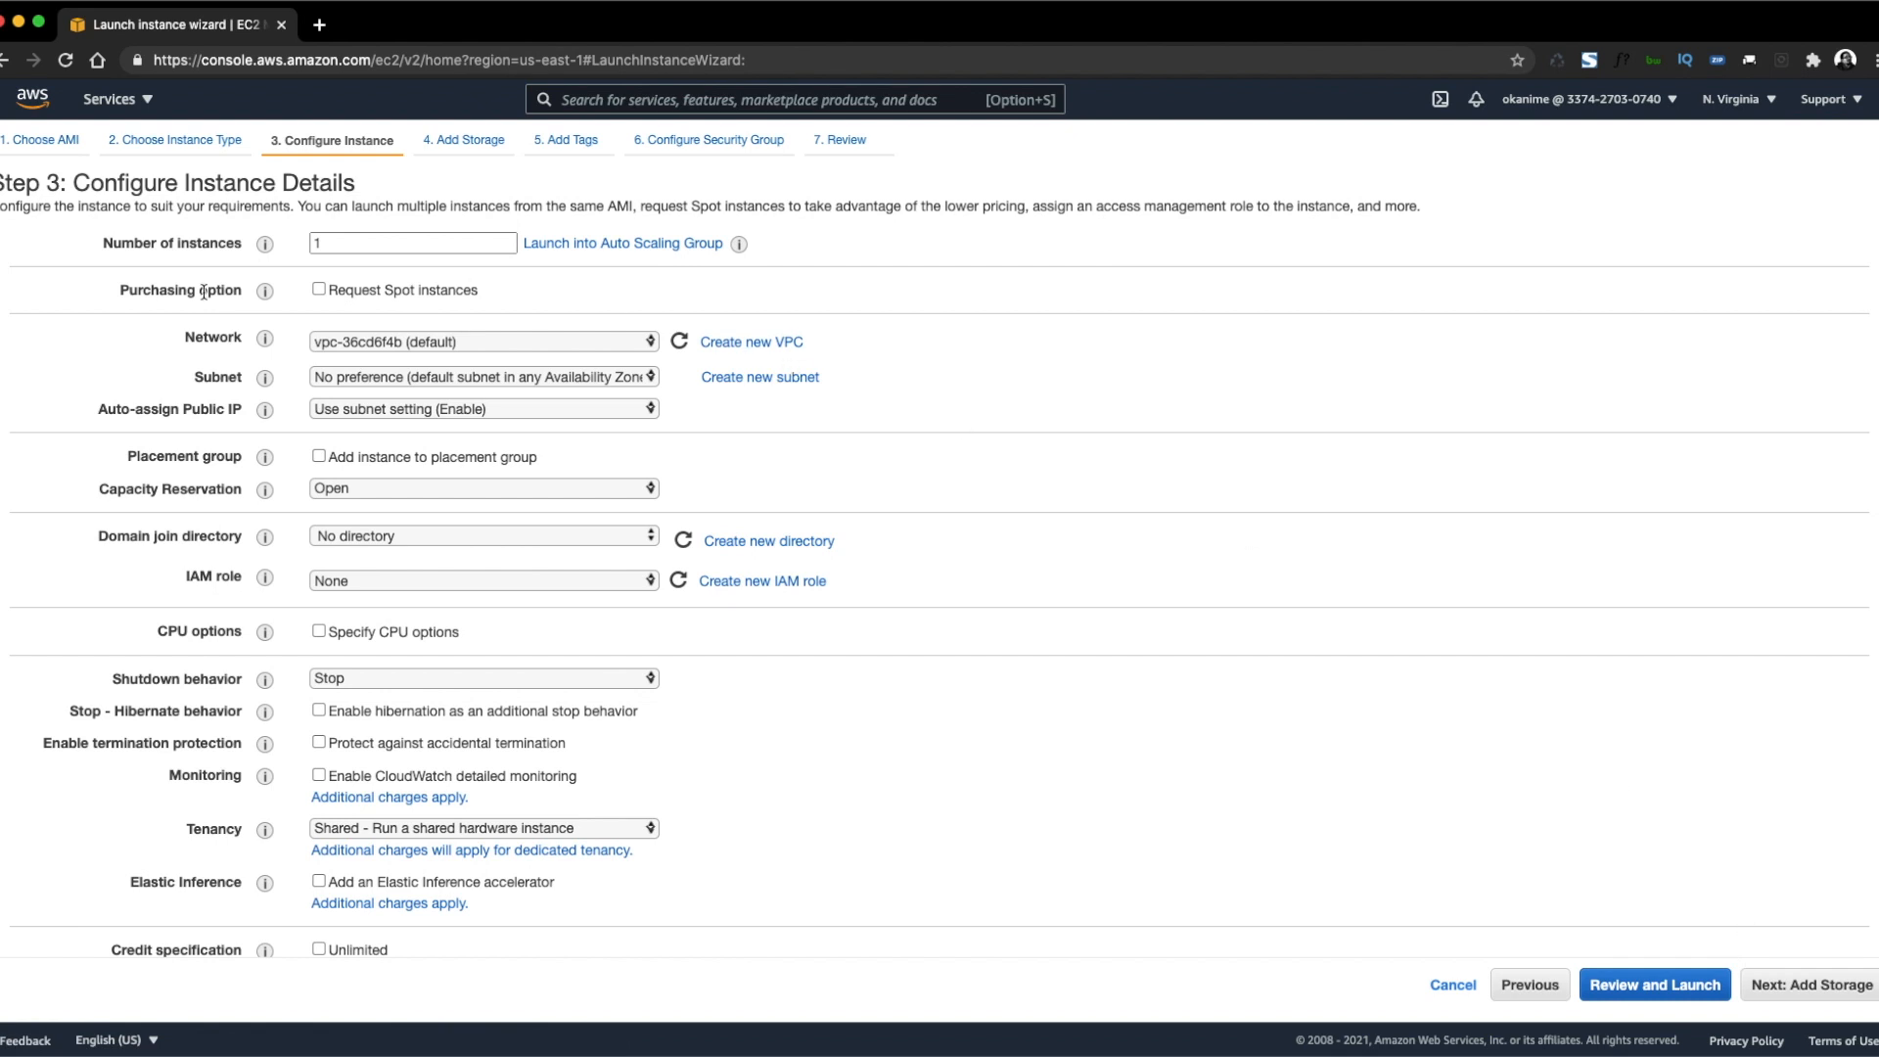
pyautogui.scroll(-5, 1086, 739)
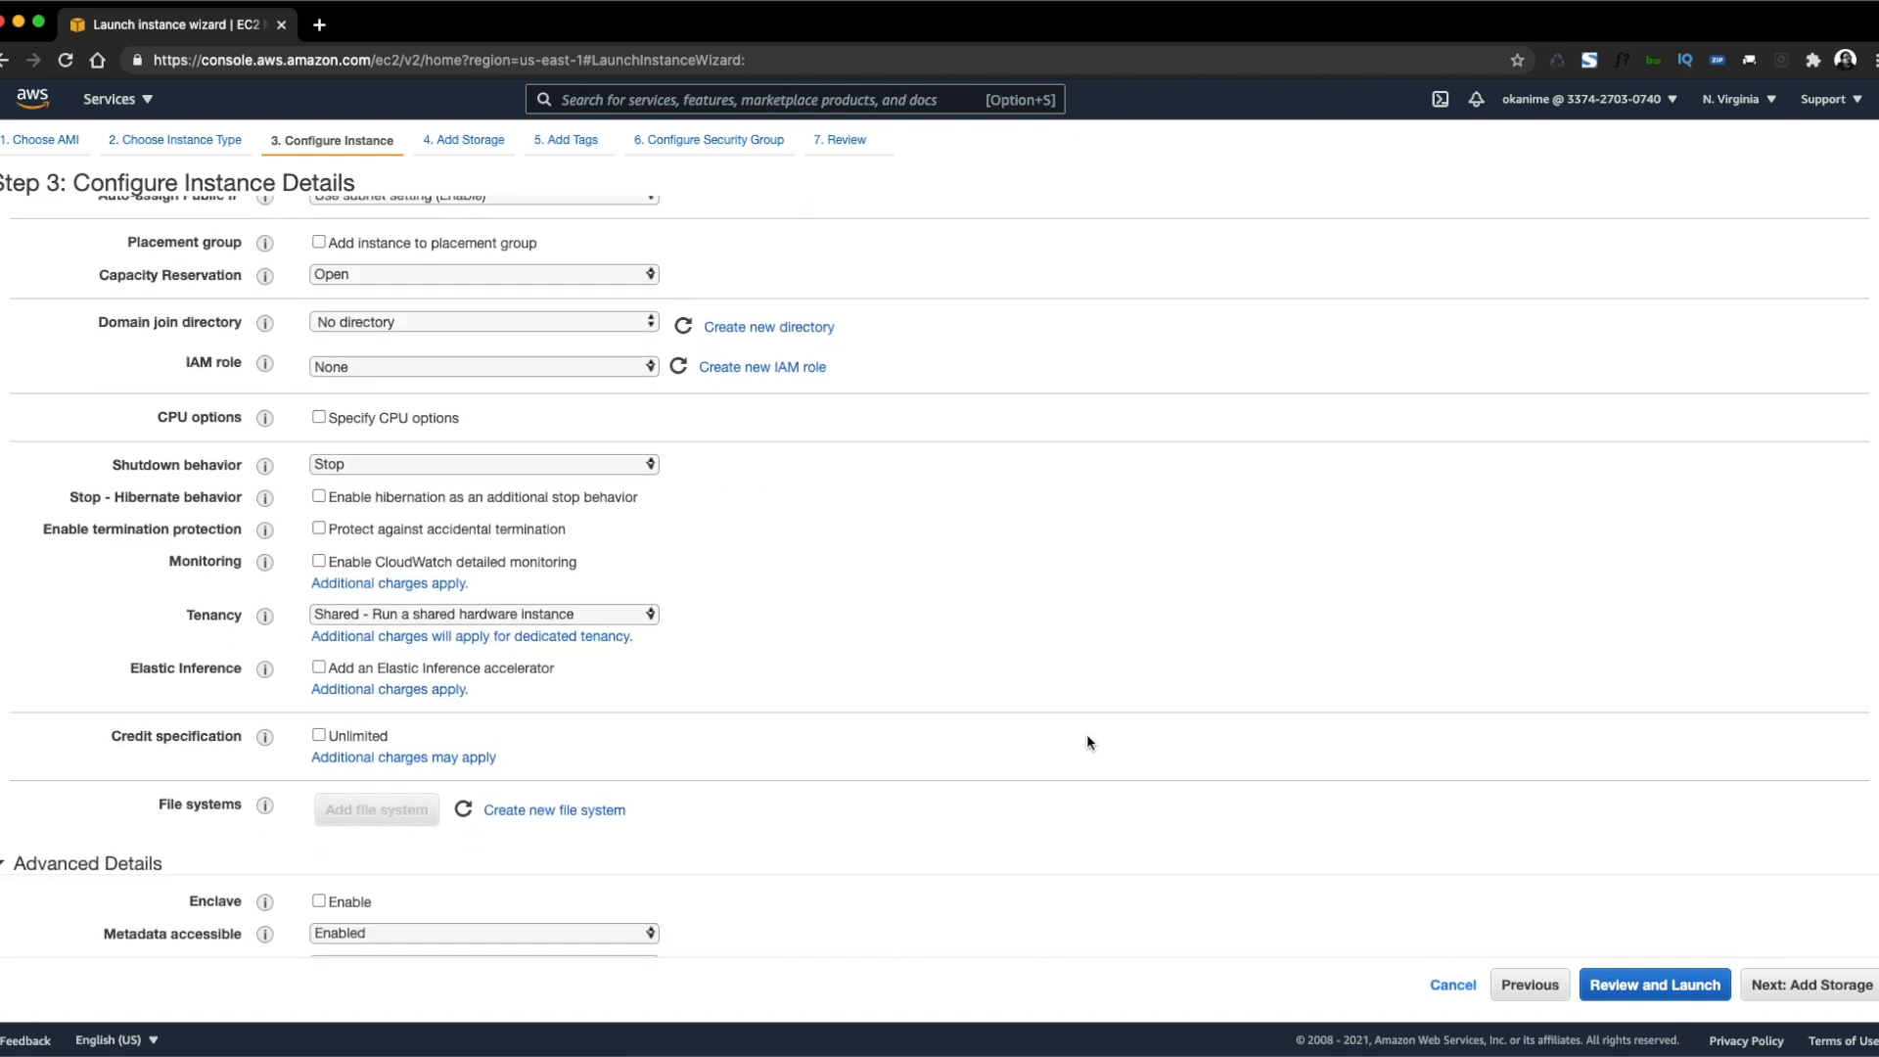
pyautogui.scroll(-2, 1087, 741)
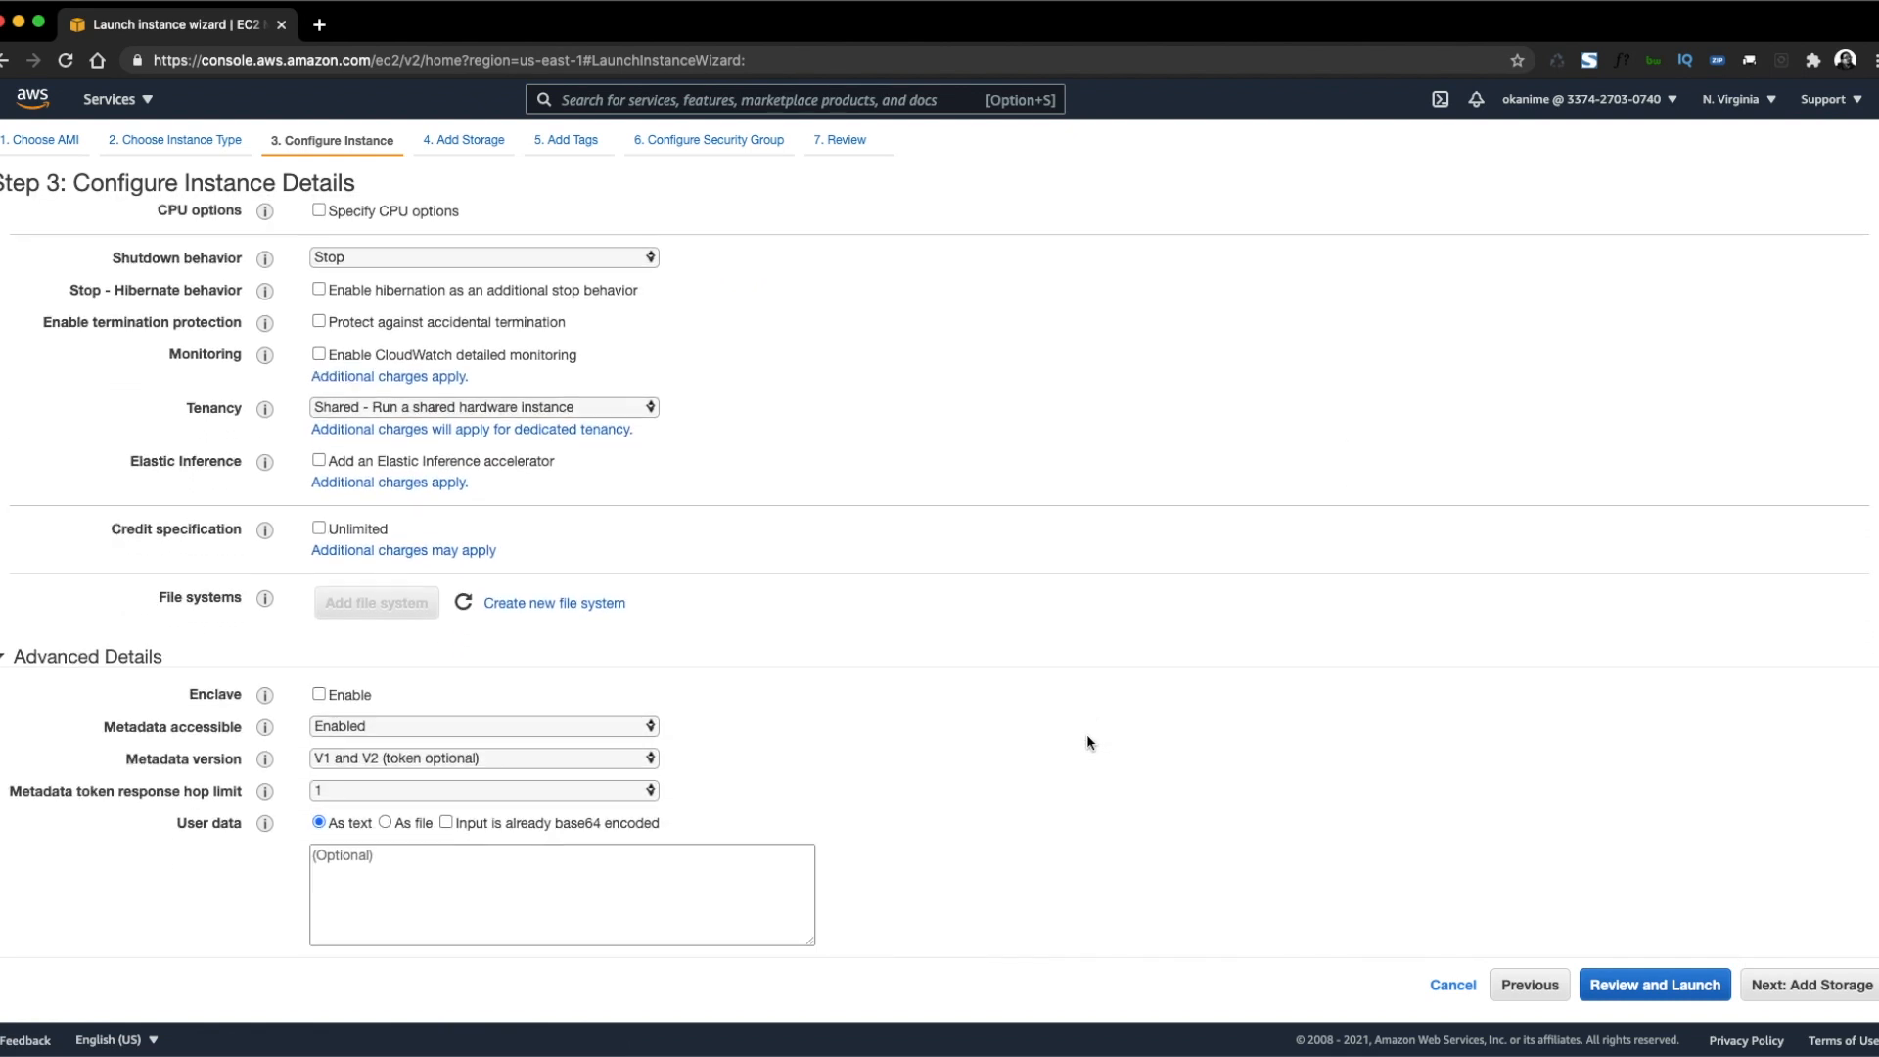
pyautogui.scroll(5, 1088, 743)
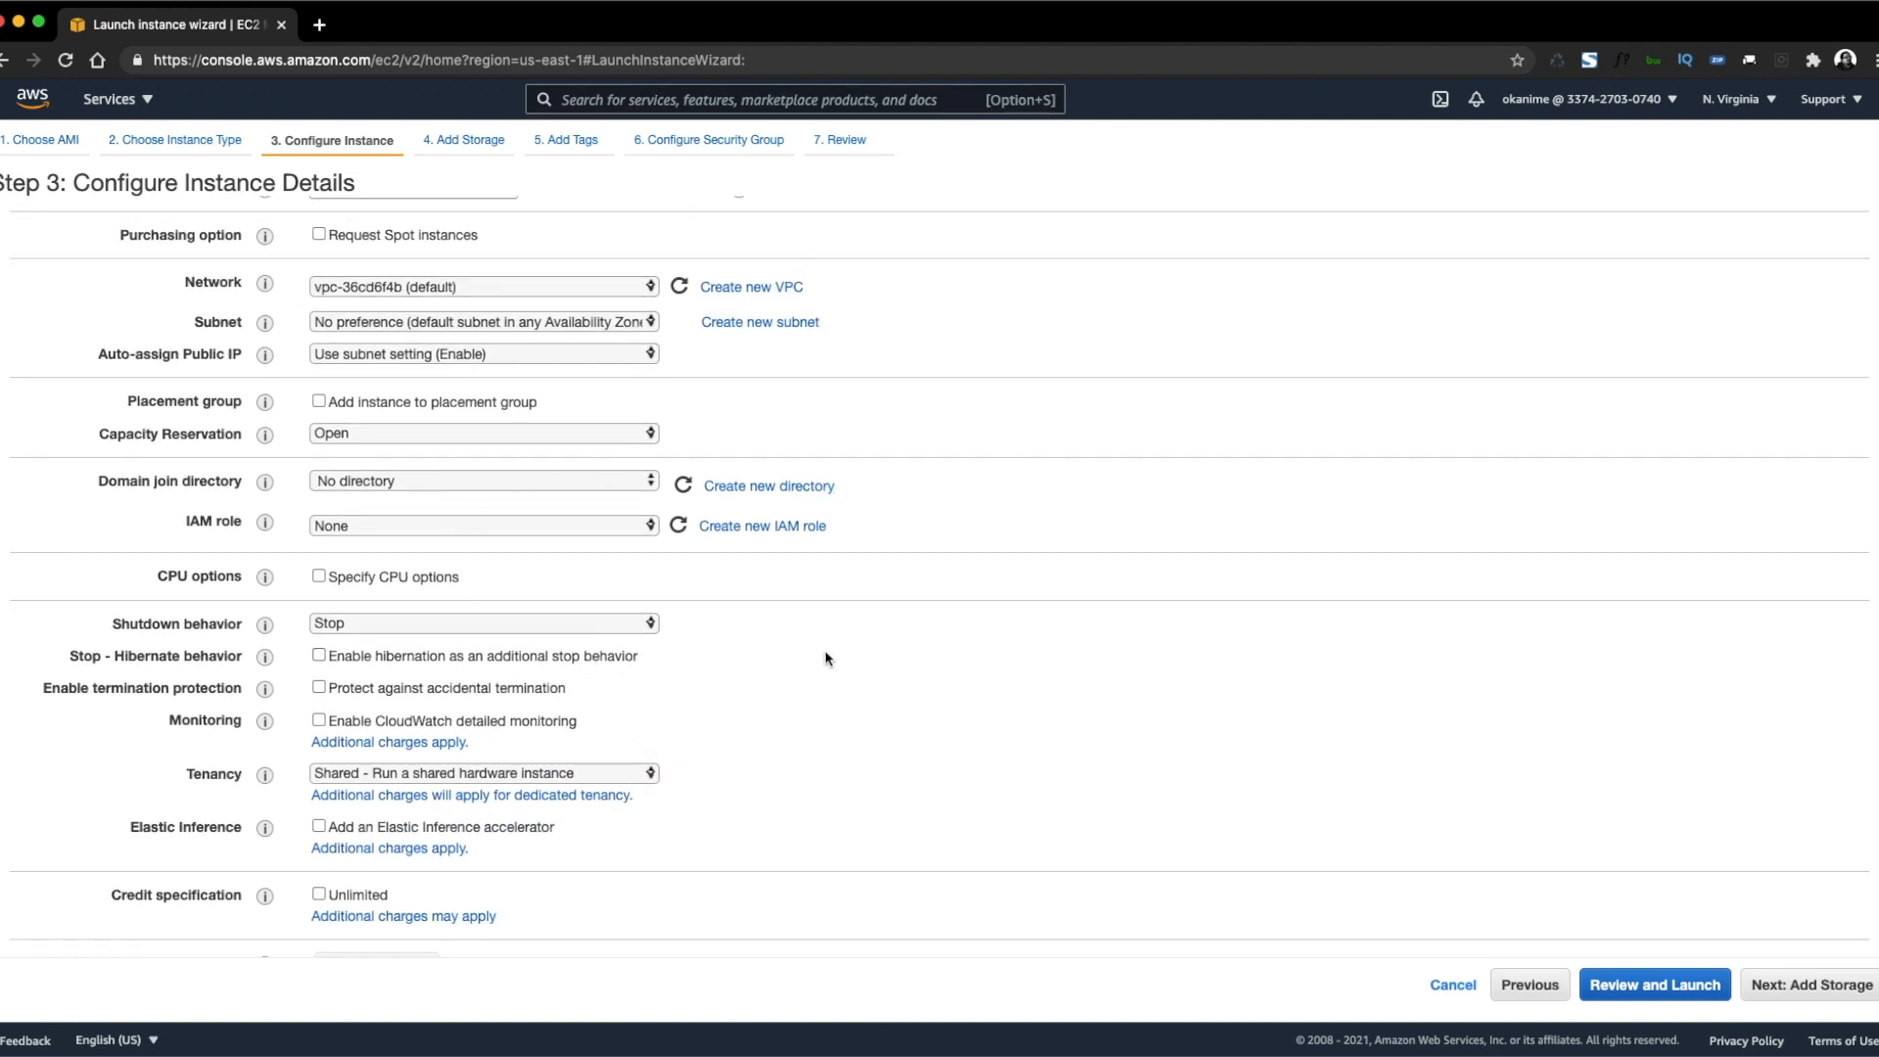
pyautogui.scroll(-1, 826, 656)
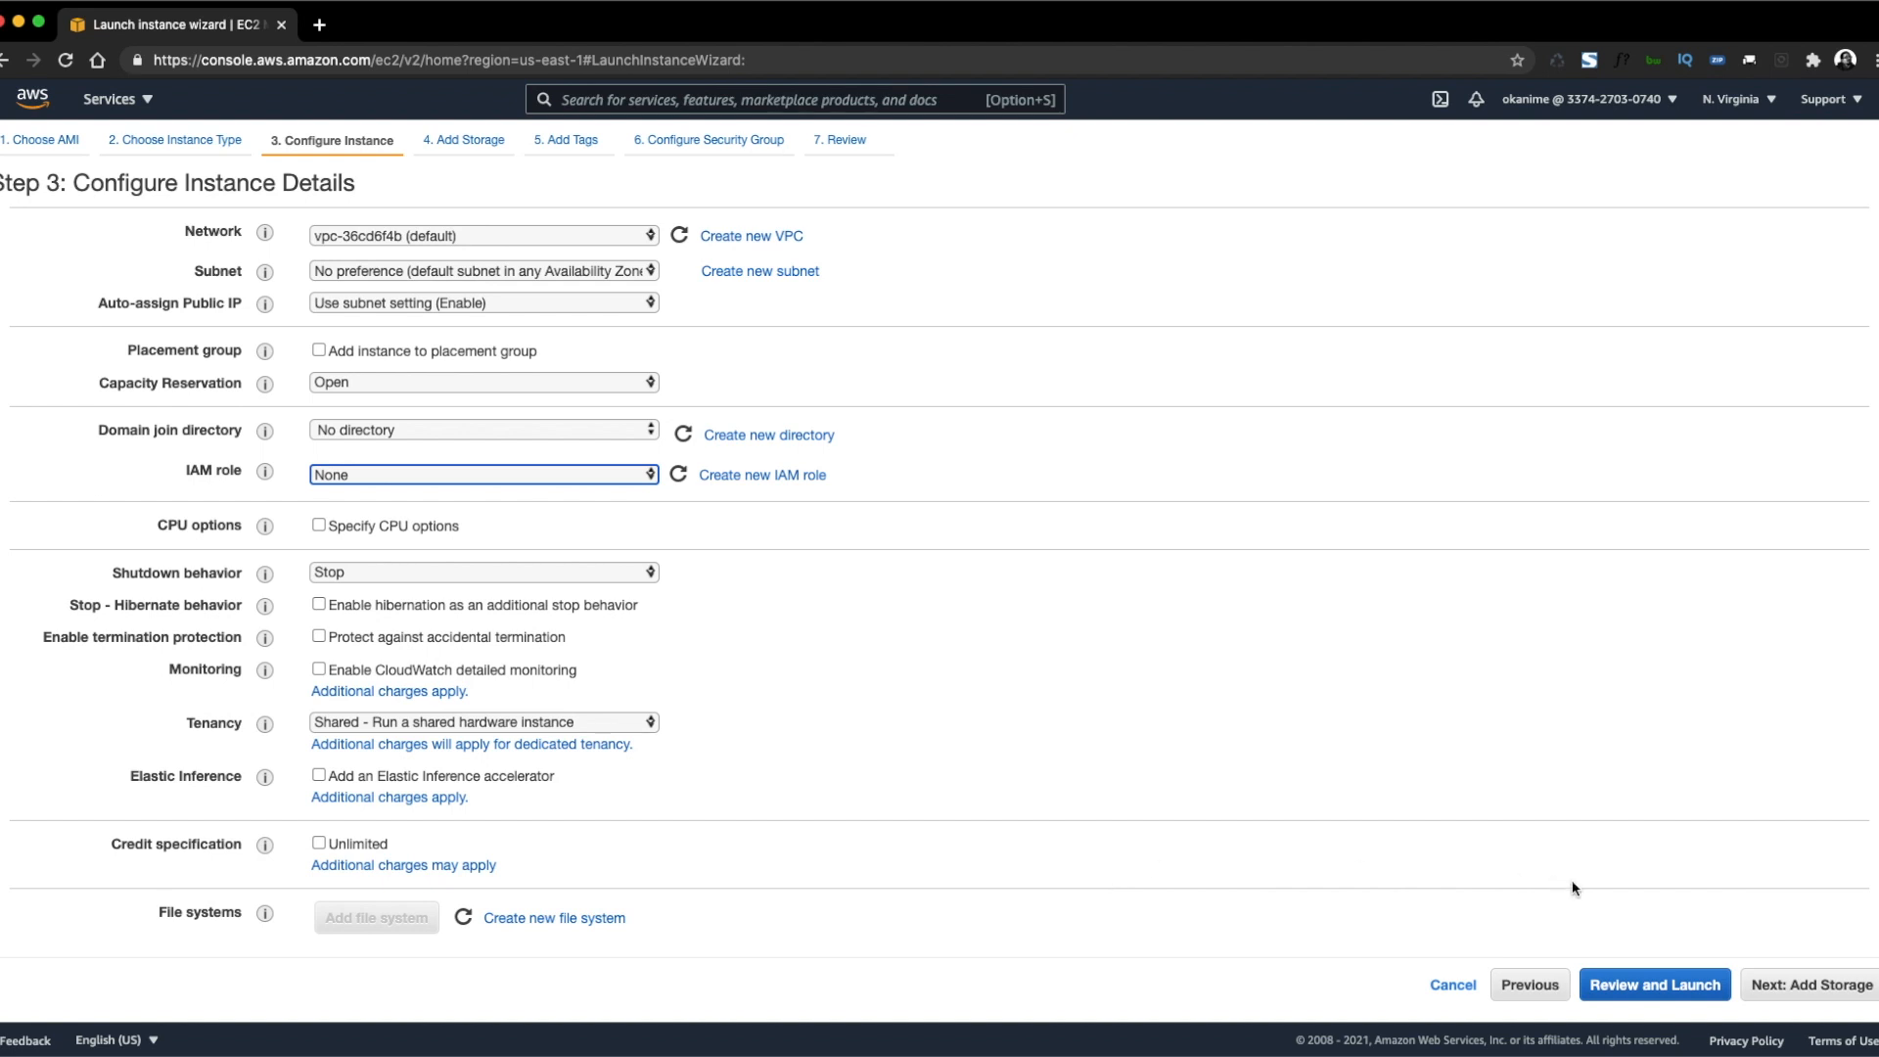
pyautogui.click(1814, 987)
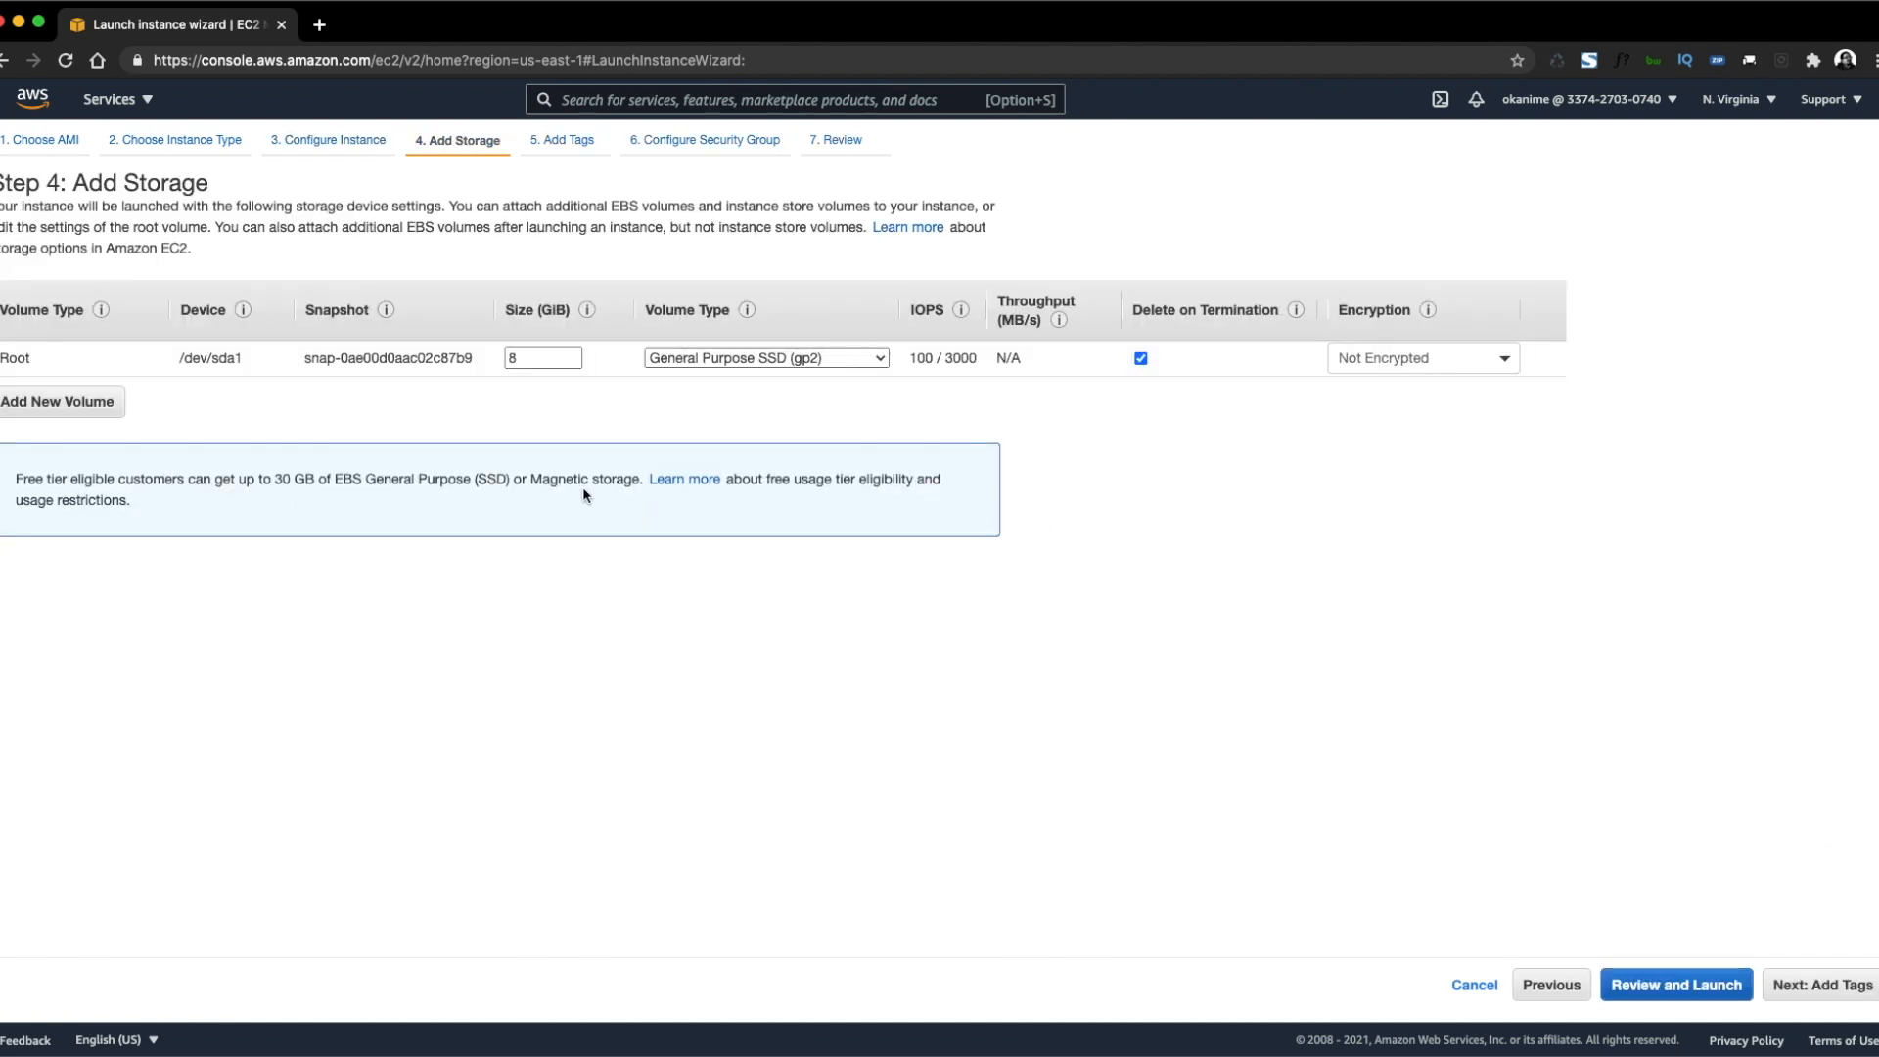
# Set the root volume's size to 30 GiB and continue to the instance tags.
pyautogui.moveTo(275, 478); pyautogui.dragTo(306, 477)
pyautogui.doubleClick(543, 360)
pyautogui.write('30')
pyautogui.click(1817, 985)
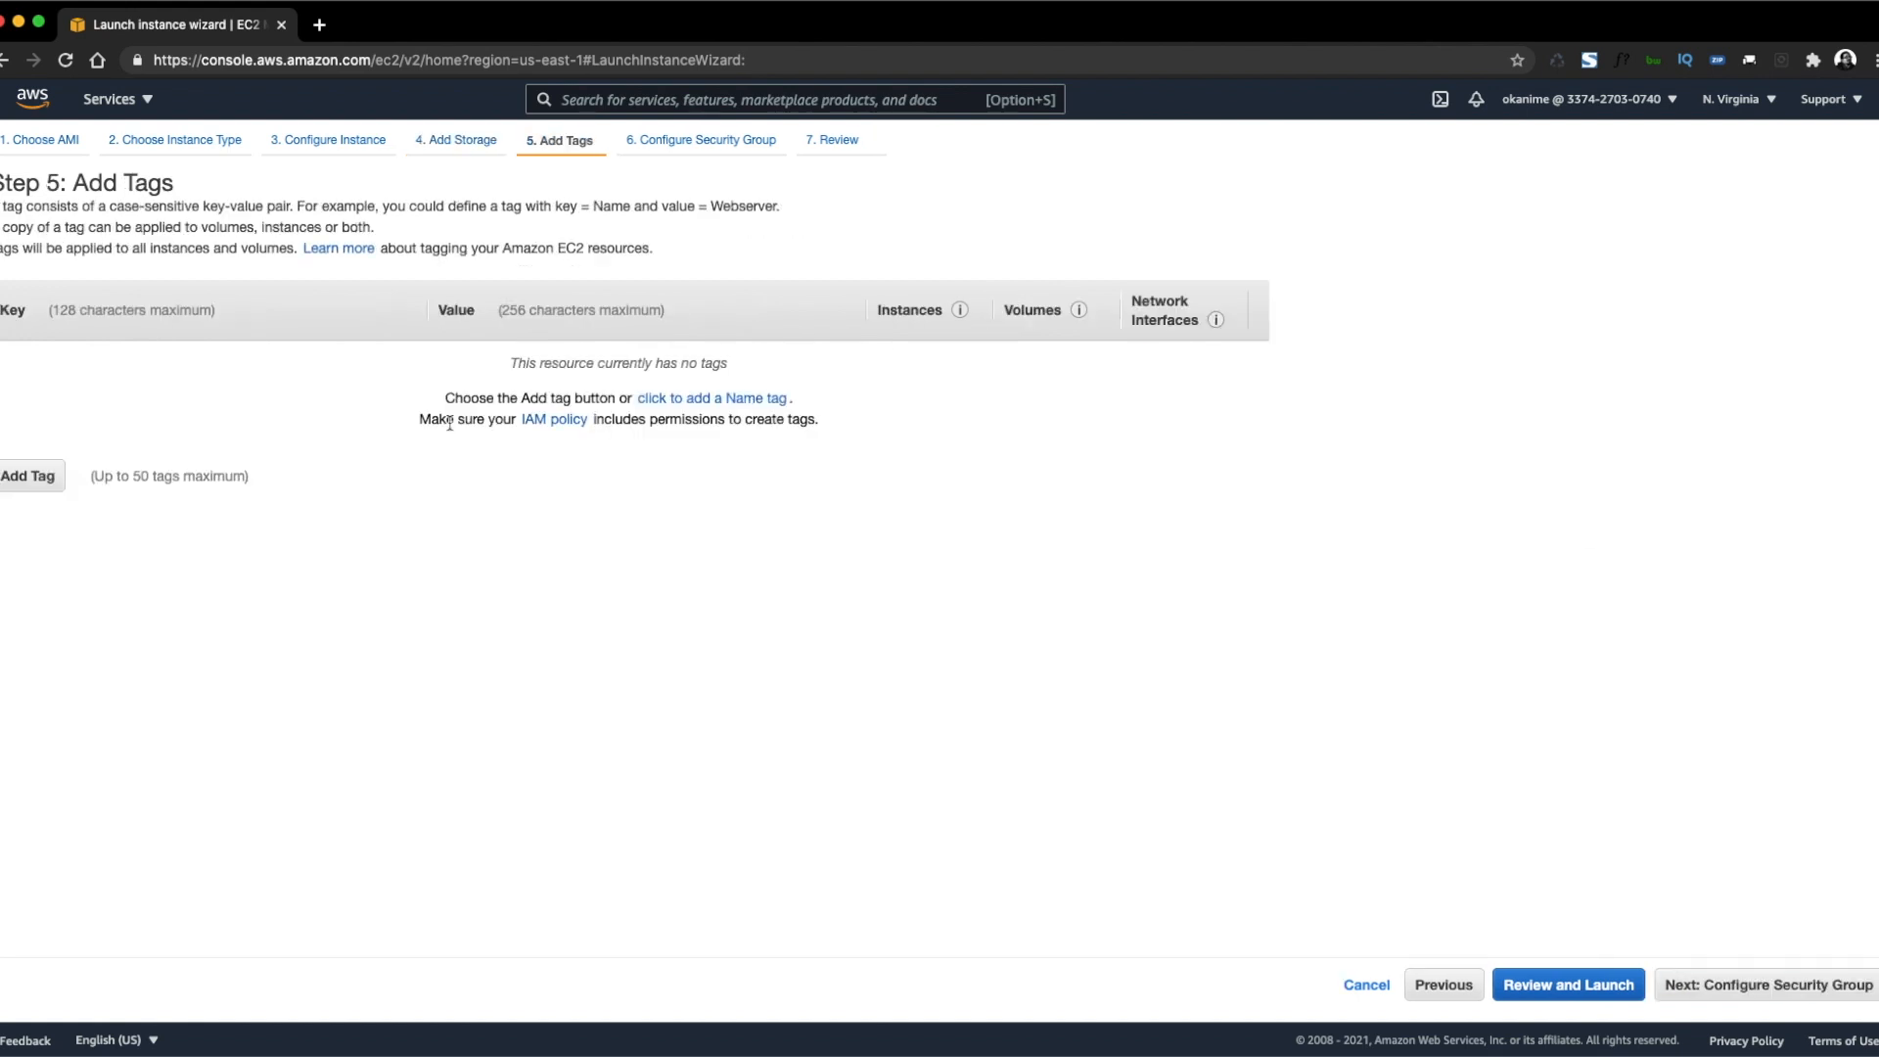
# Add a tag with key Name and value CP_Tutorial, and continue to the security group configuration.
pyautogui.click(41, 485)
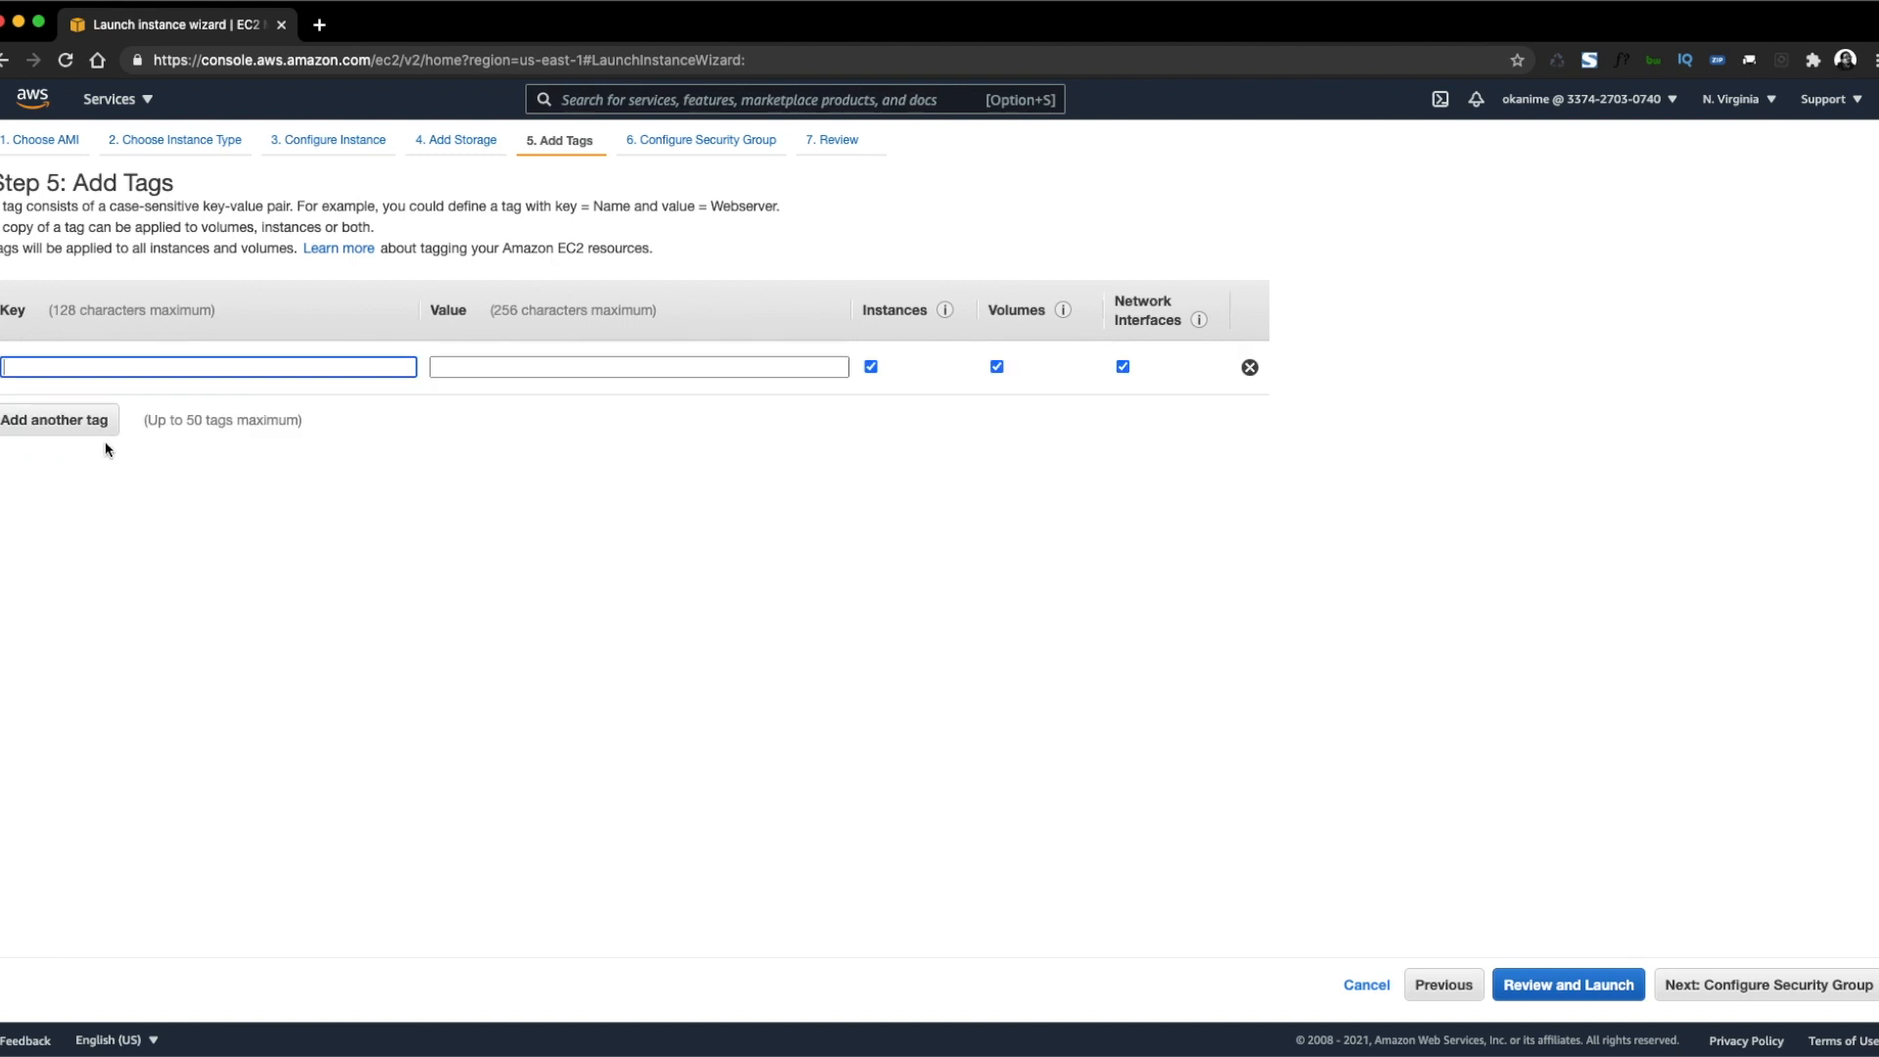
pyautogui.write('Name')
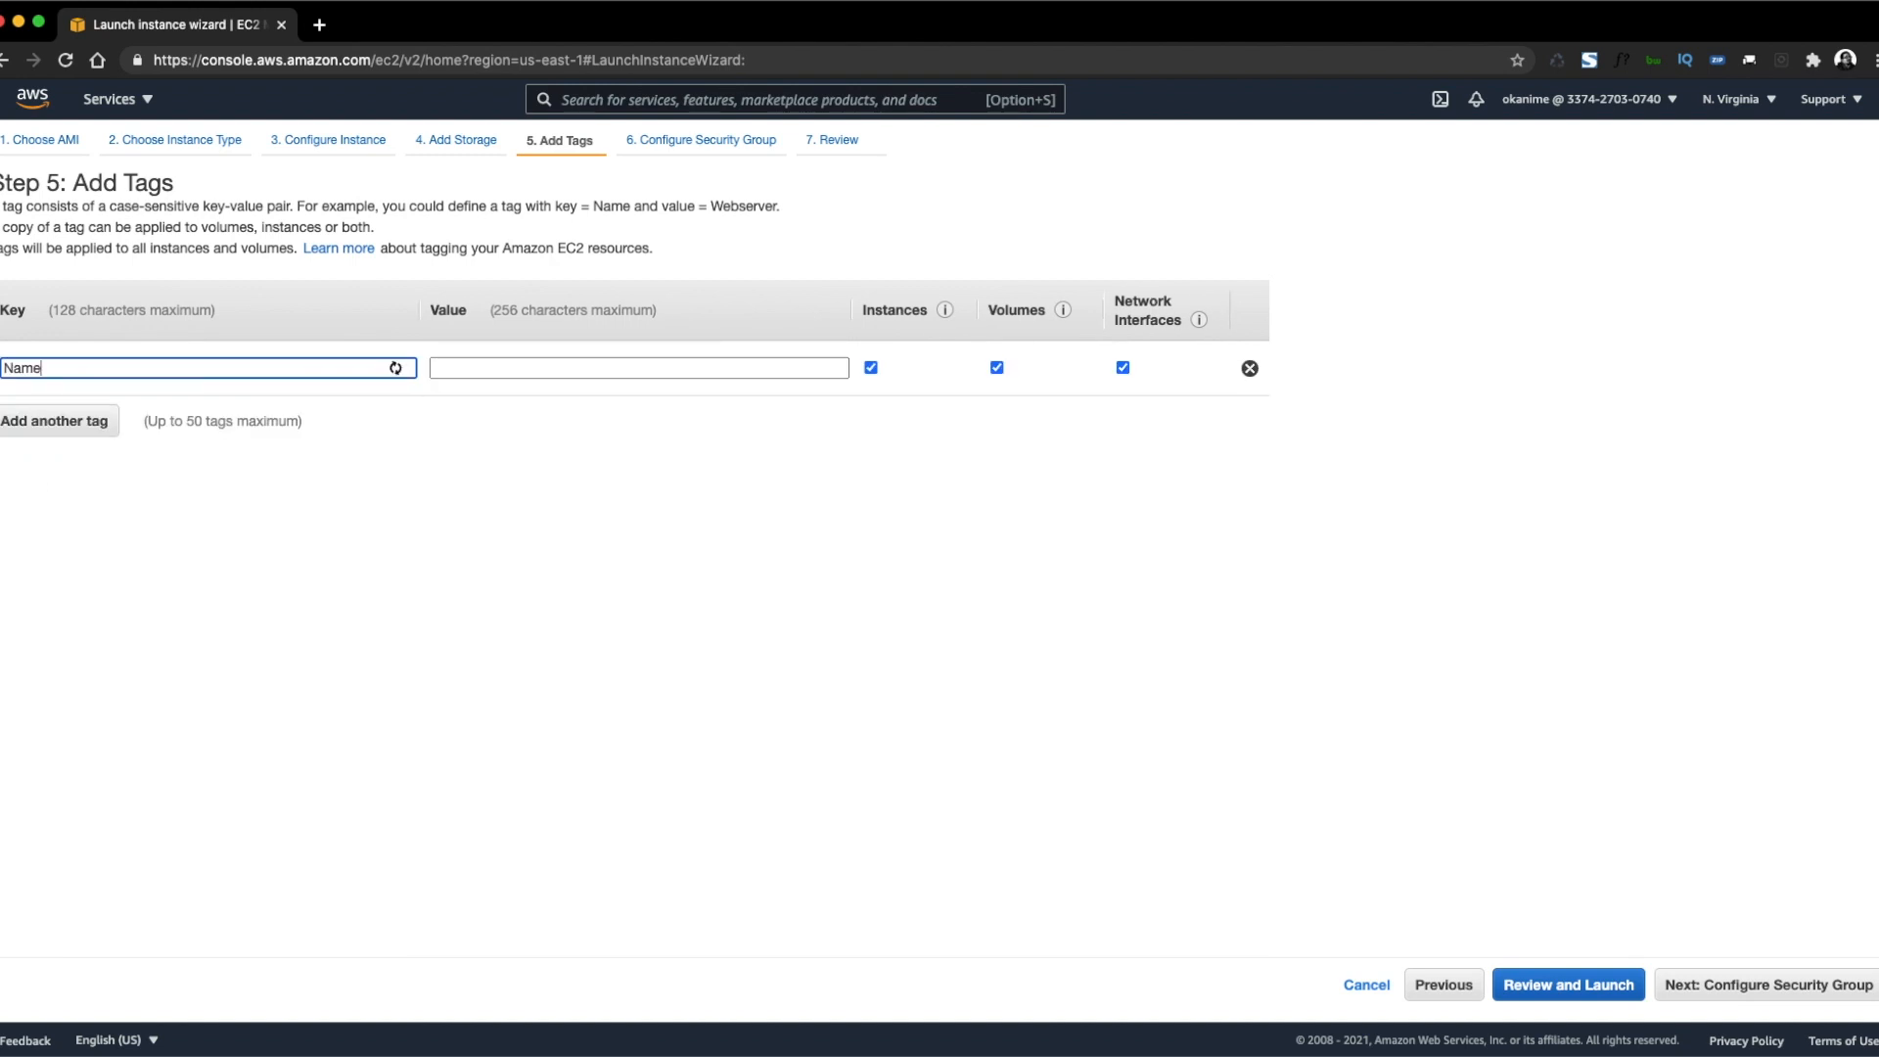
pyautogui.click(434, 368)
pyautogui.write('CP')
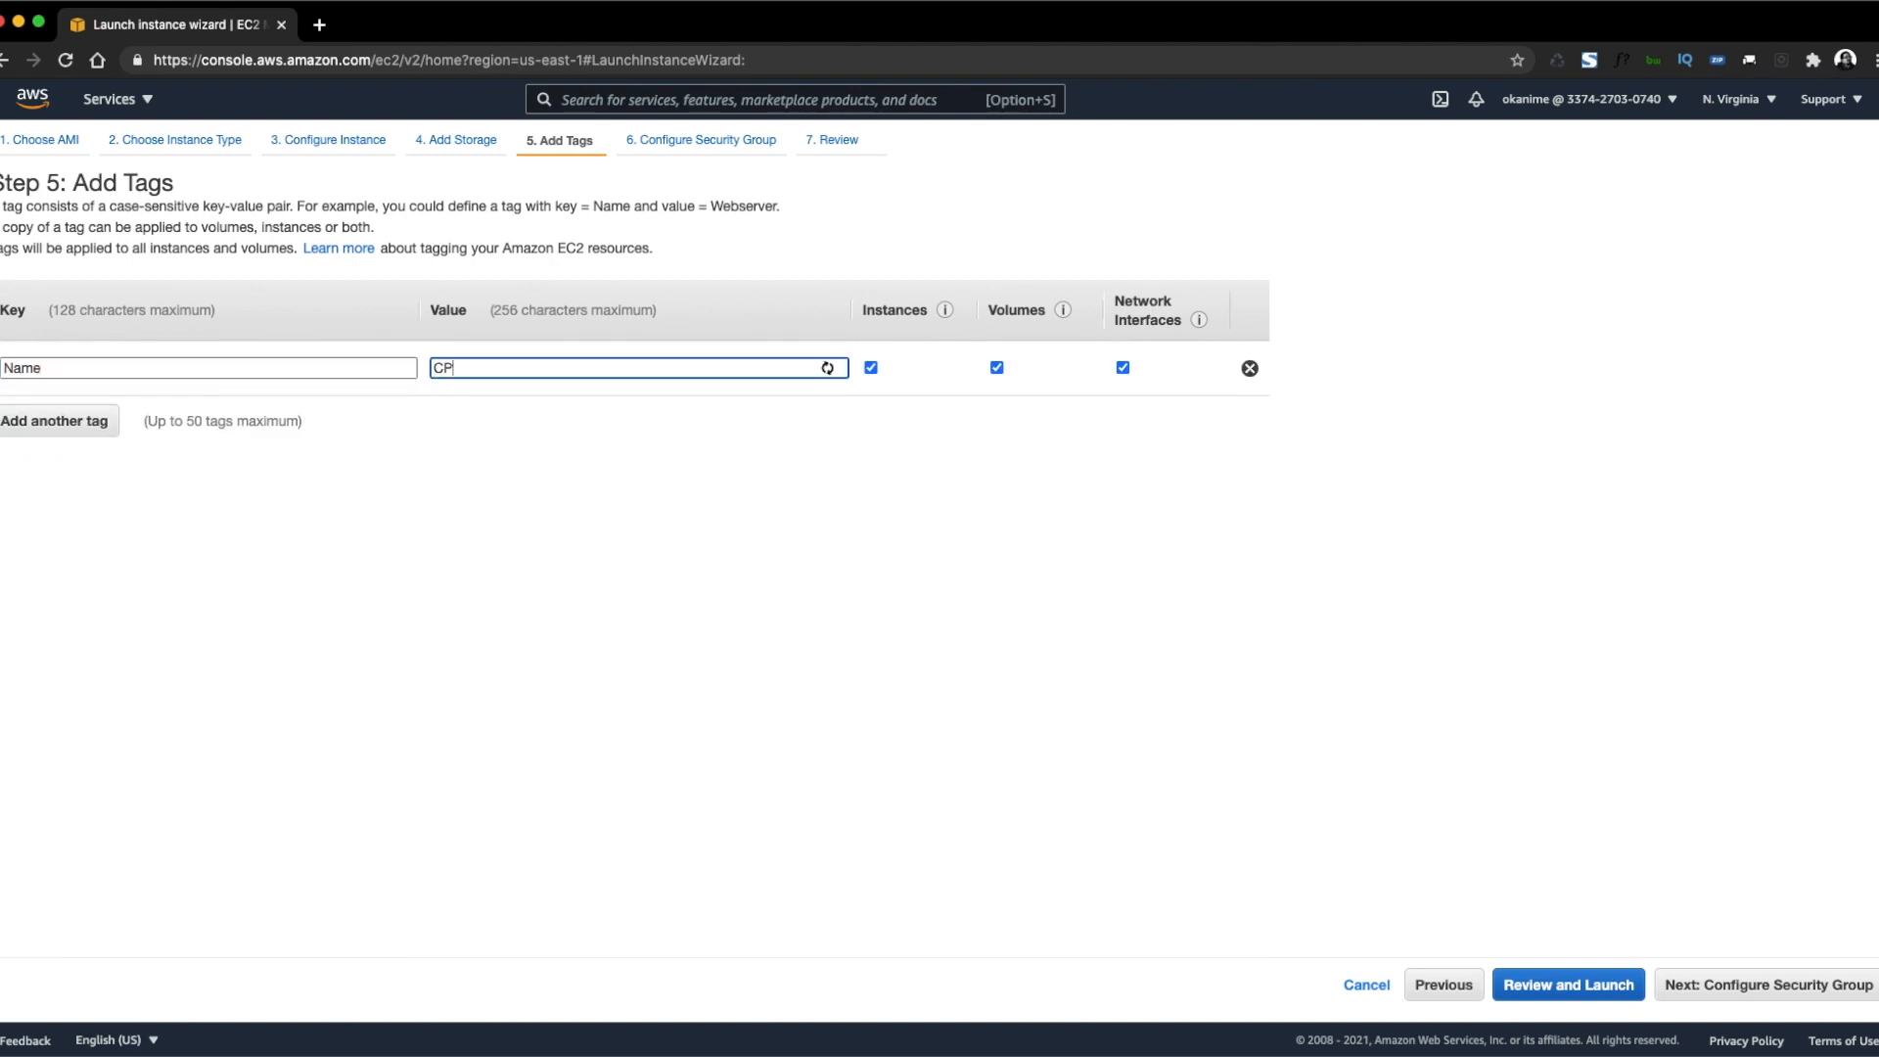
pyautogui.write('_Tutorial')
pyautogui.click(1789, 987)
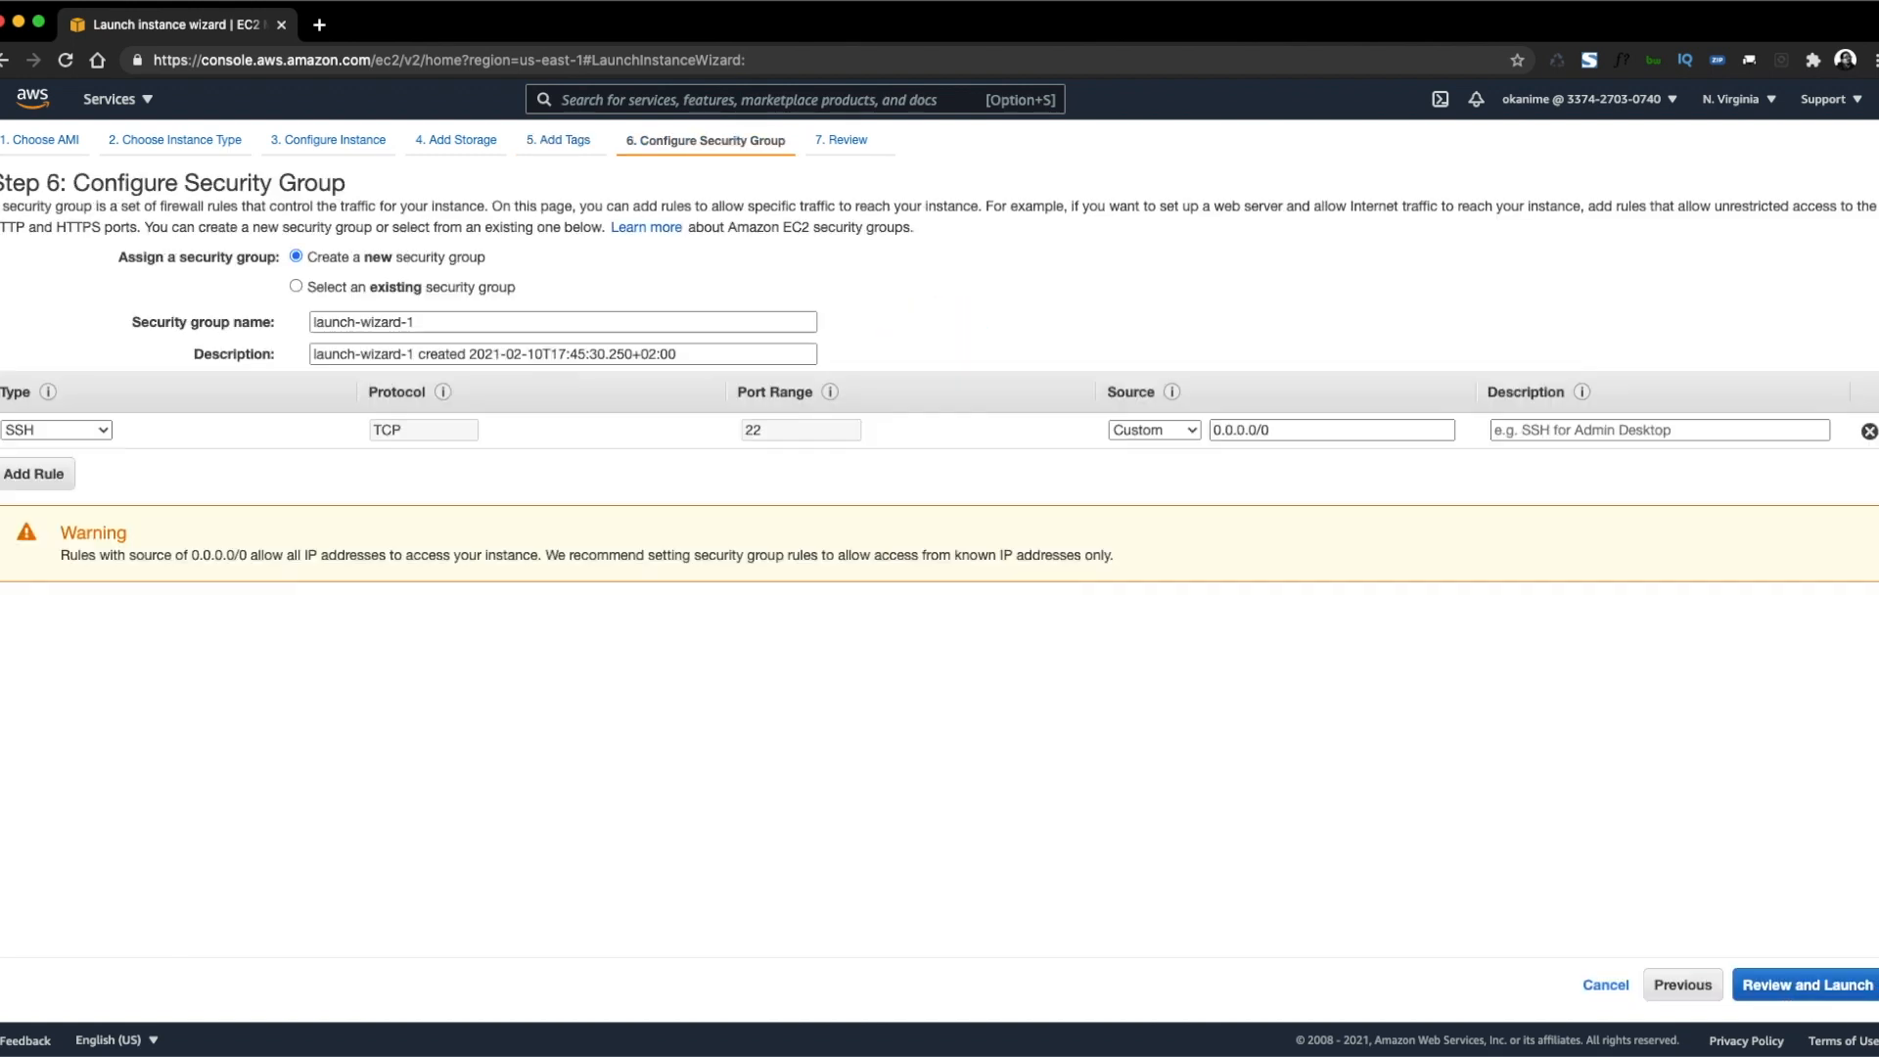
# Keep the option to create a new security group and name the group CP_Tutorial.
pyautogui.click(294, 286)
pyautogui.click(296, 258)
pyautogui.moveTo(447, 322); pyautogui.dragTo(243, 315)
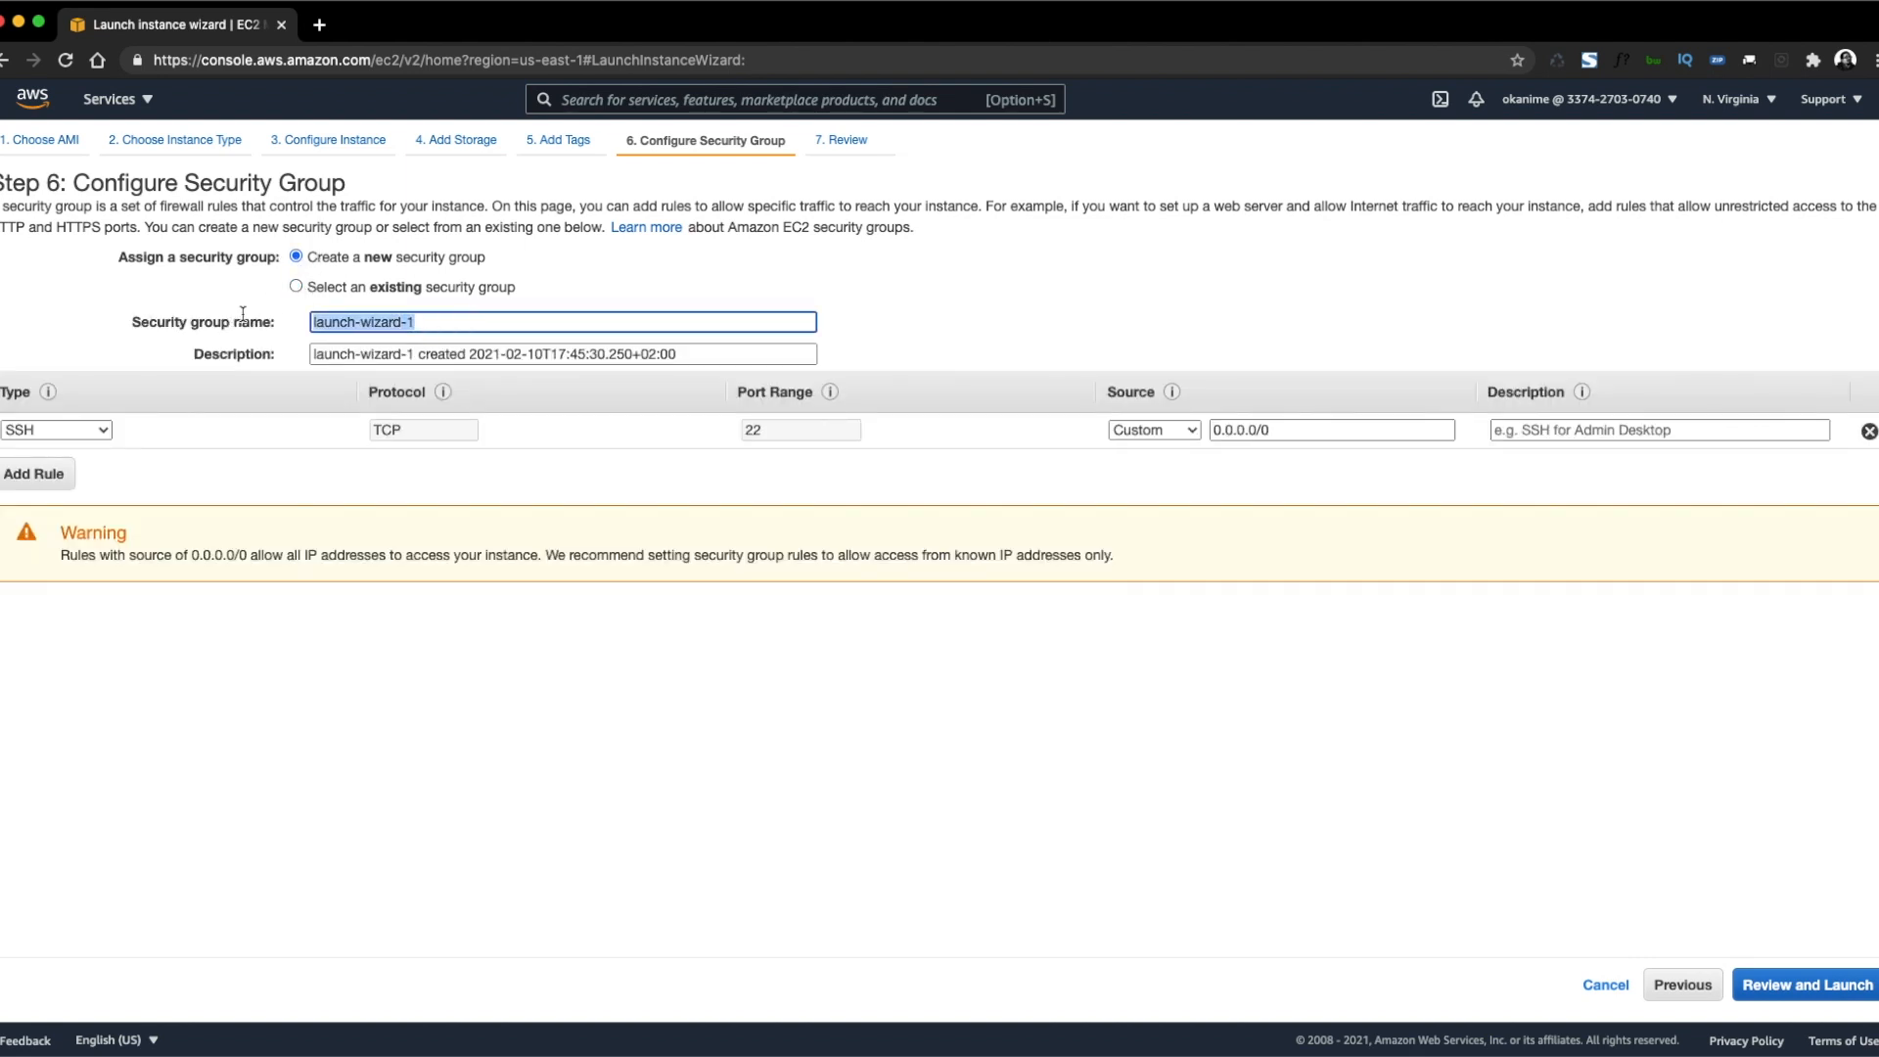
pyautogui.write('c')
pyautogui.press('BackSpace')
pyautogui.press('BackSpace')
pyautogui.press('BackSpace')
pyautogui.write('C')
# Restrict the SSH rule's source to My IP and proceed to the launch review.
pyautogui.click(1140, 432)
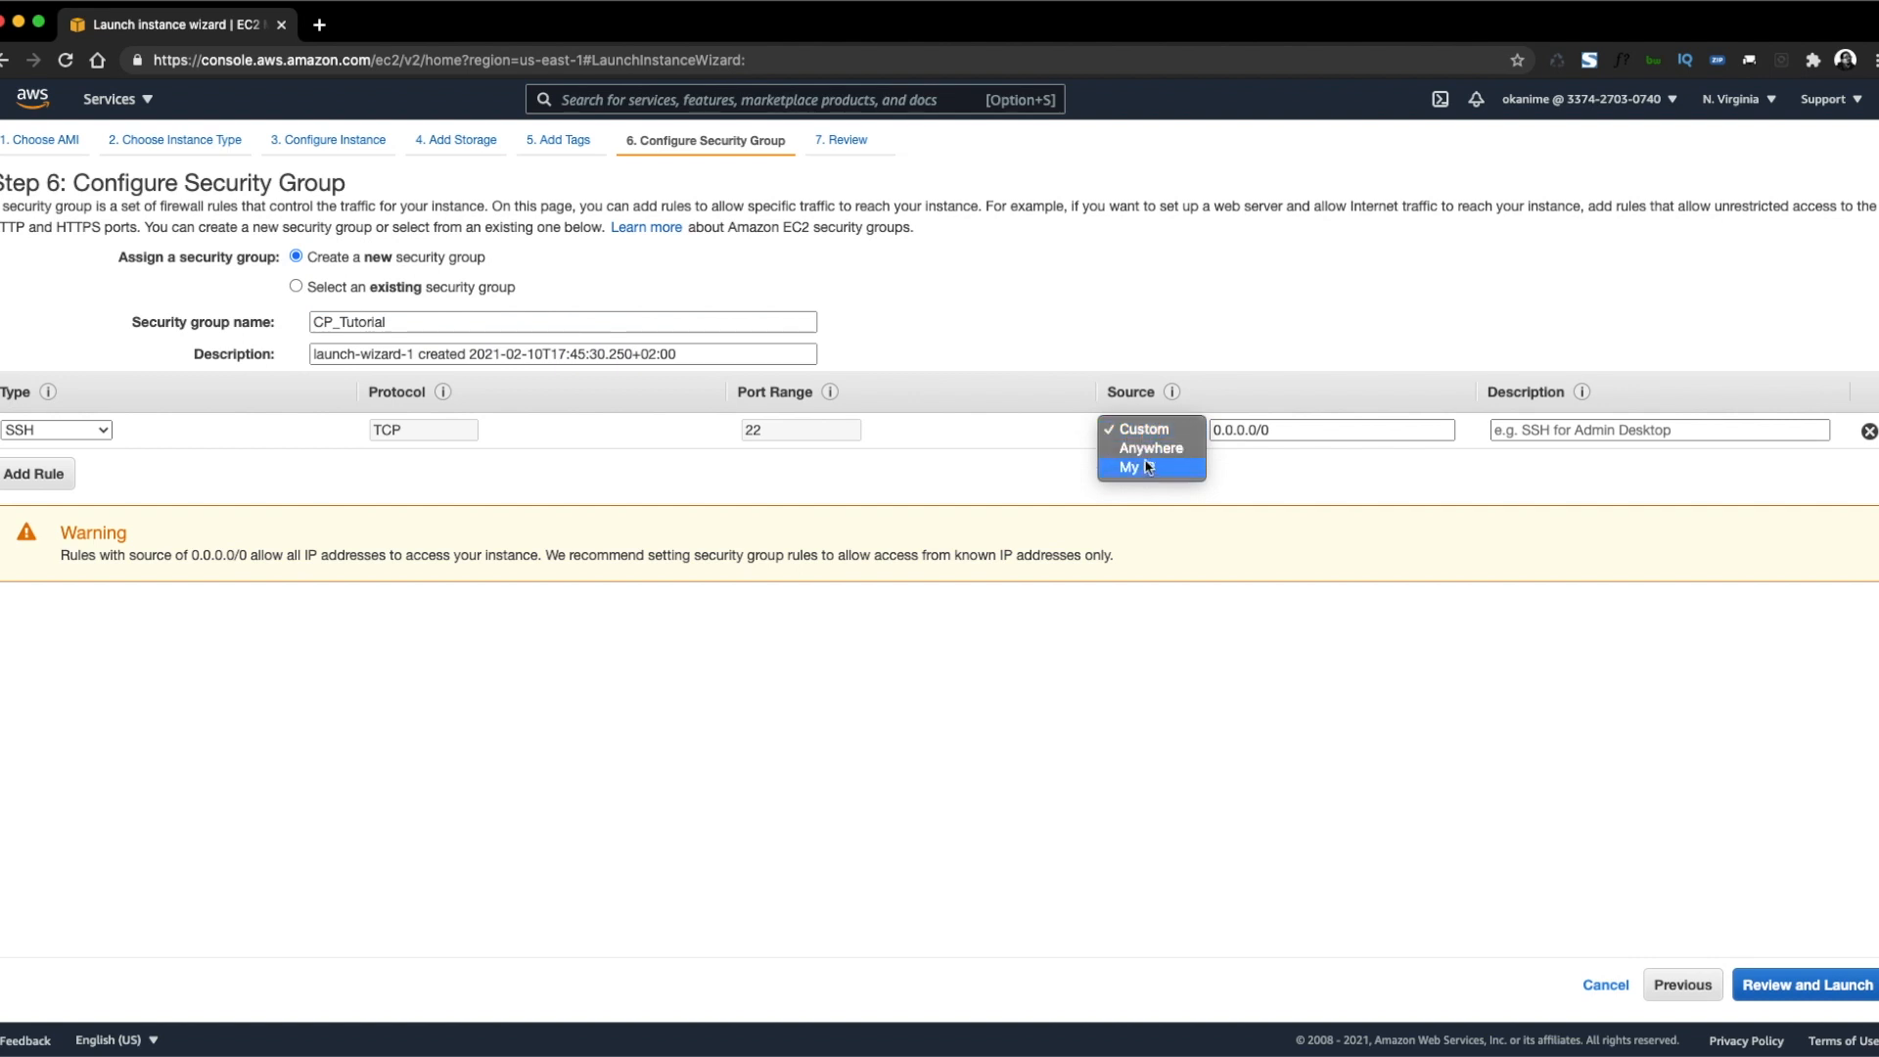
pyautogui.click(1137, 467)
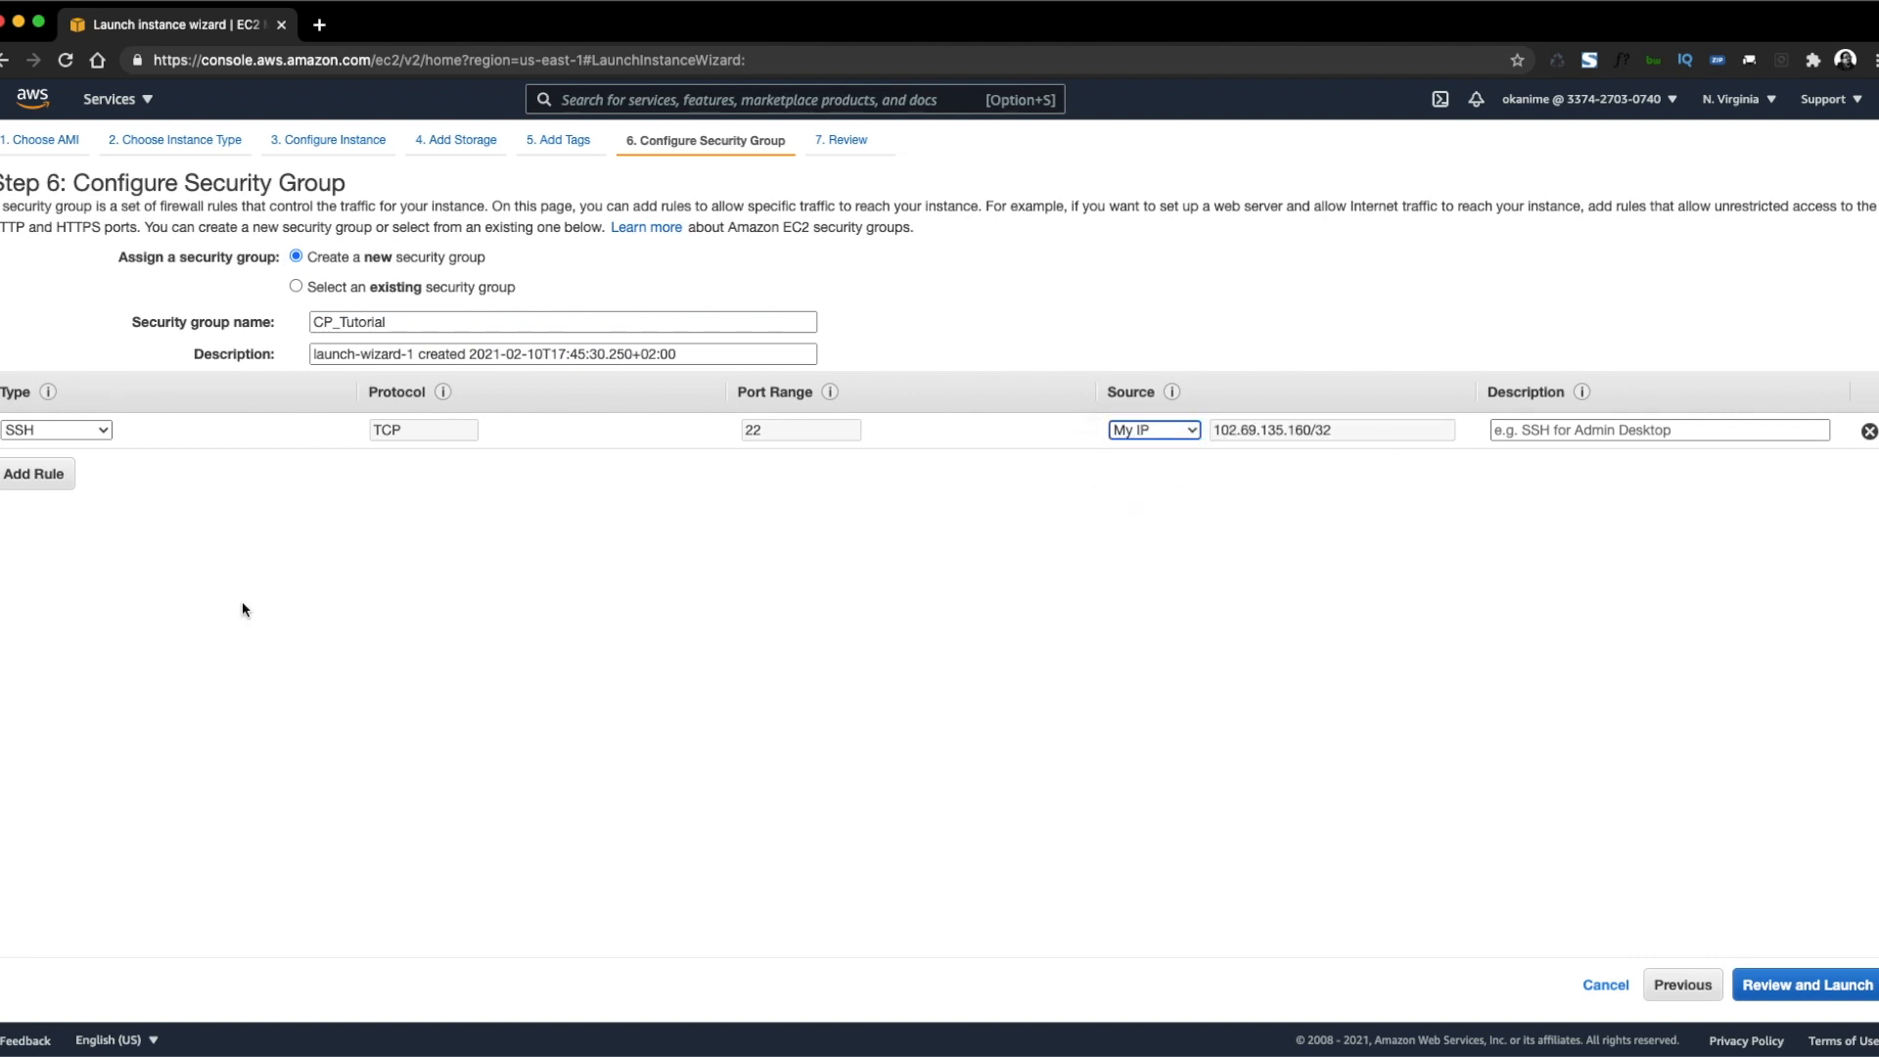
pyautogui.click(1803, 989)
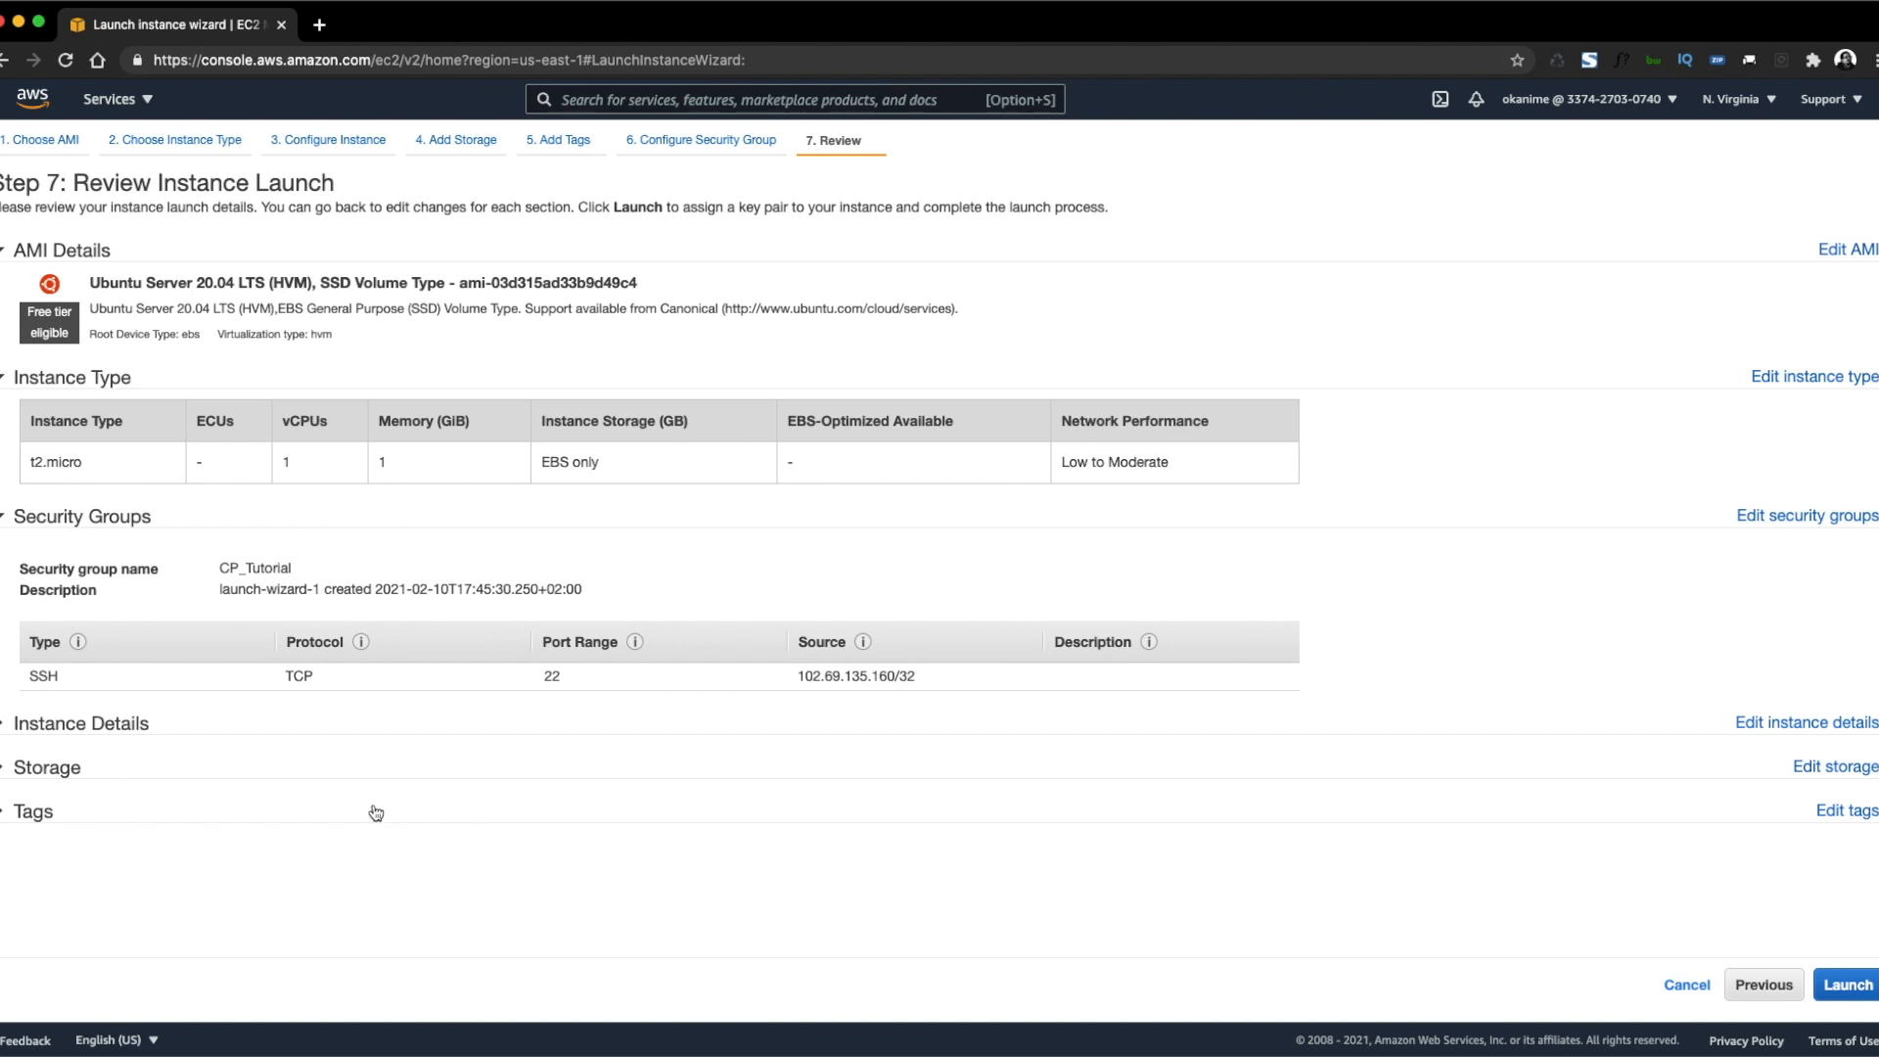
# Launch the instance with a new key pair named cptutorial, downloading its private key file first.
pyautogui.click(1848, 993)
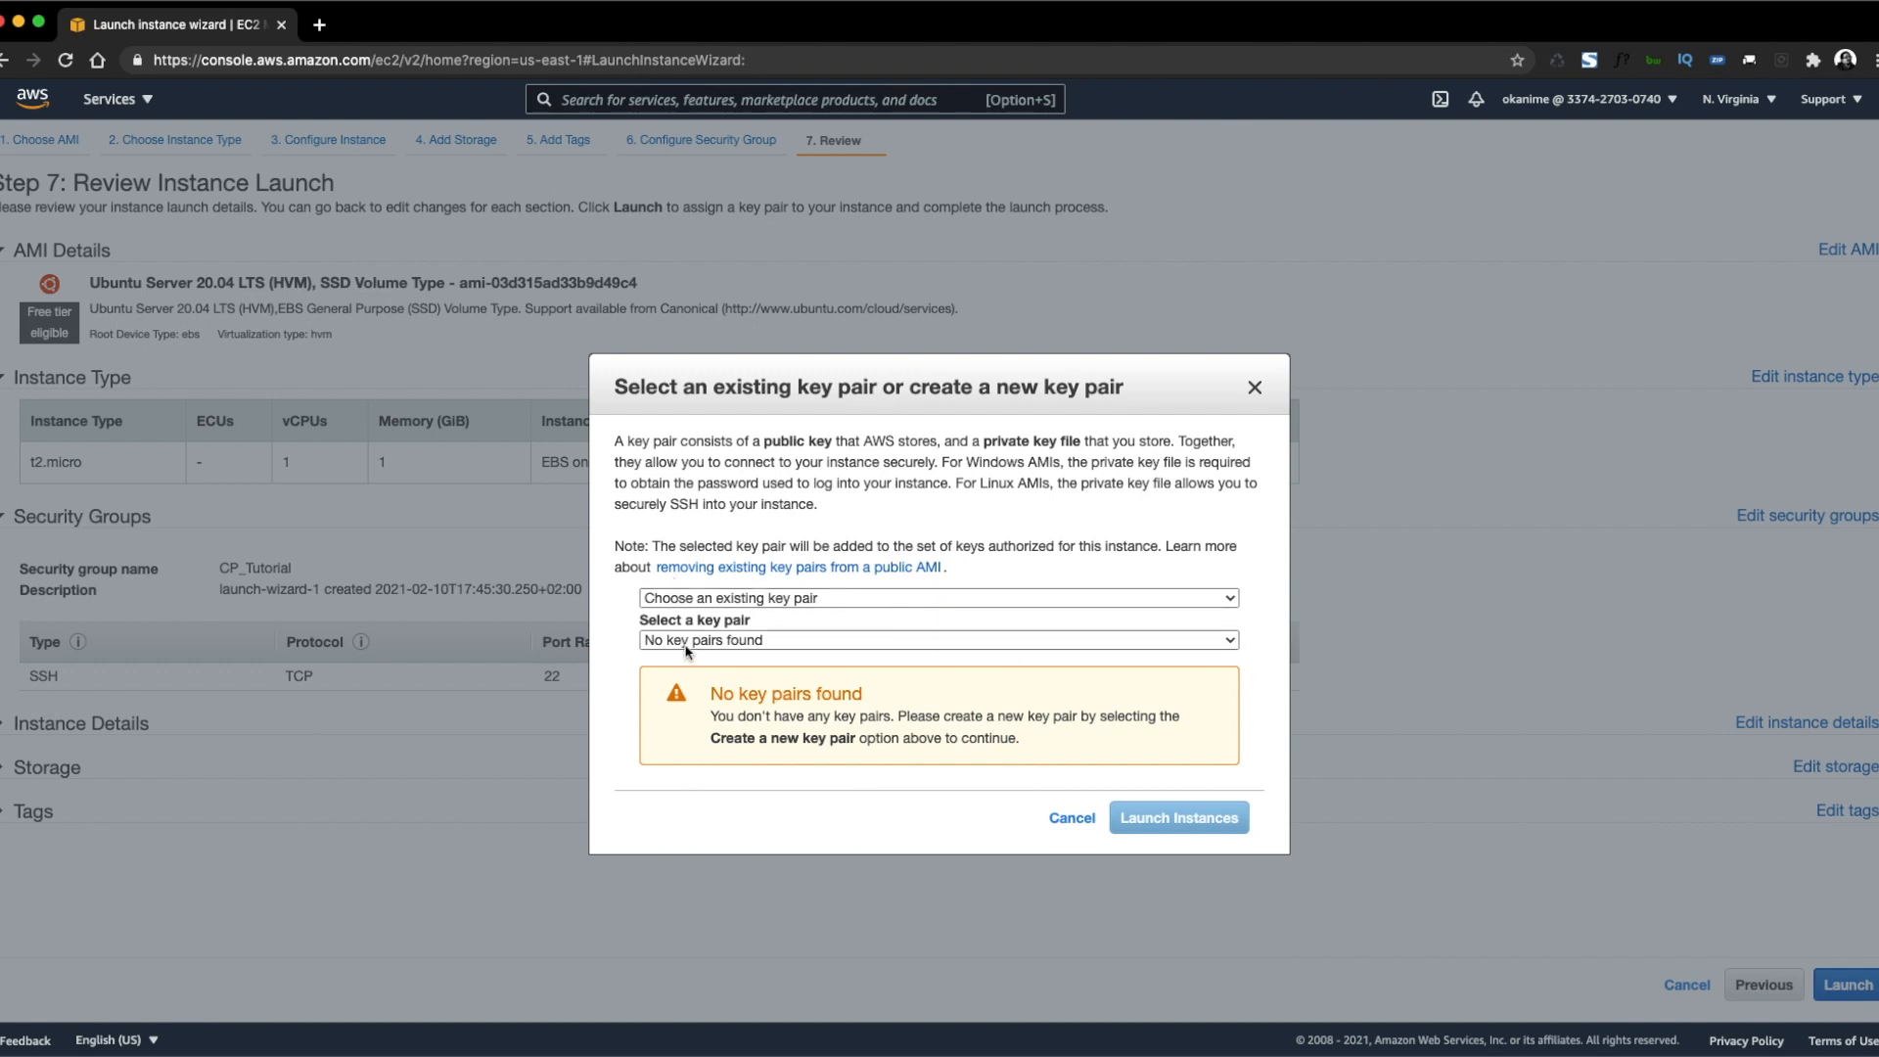
pyautogui.click(696, 599)
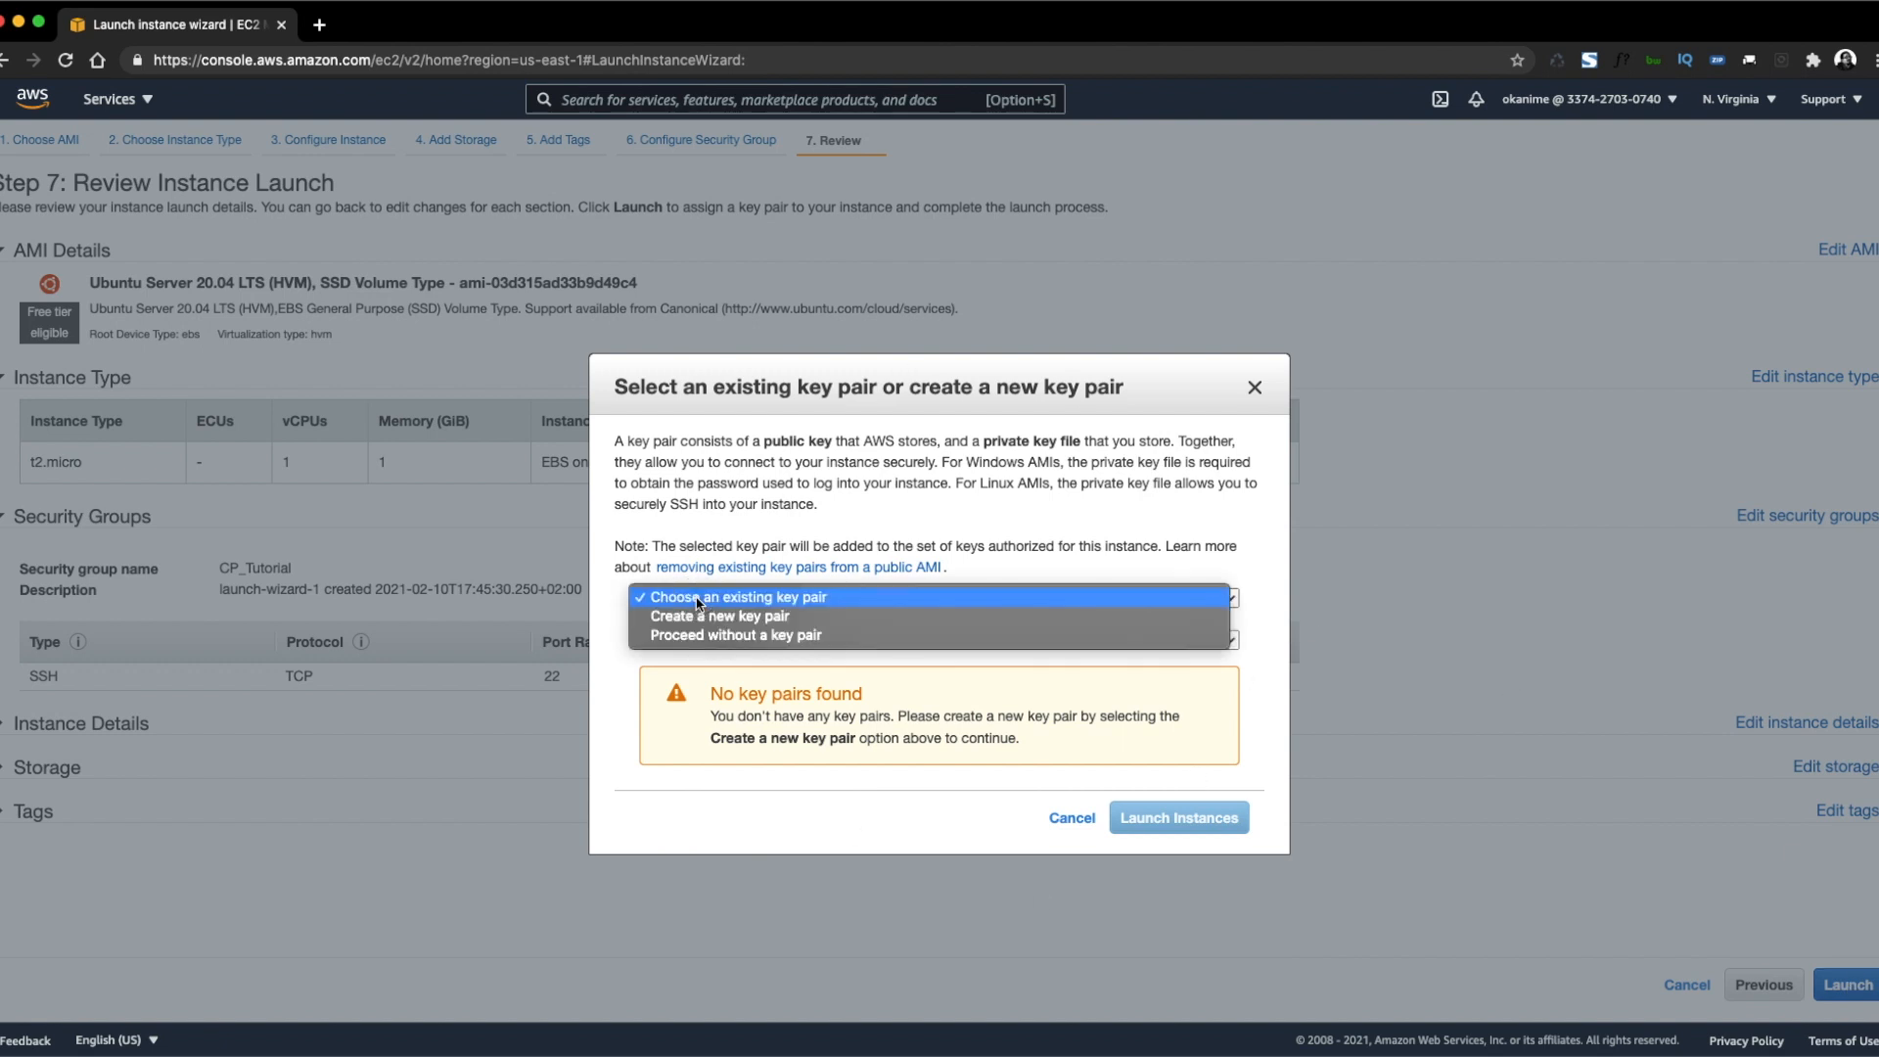
pyautogui.click(700, 617)
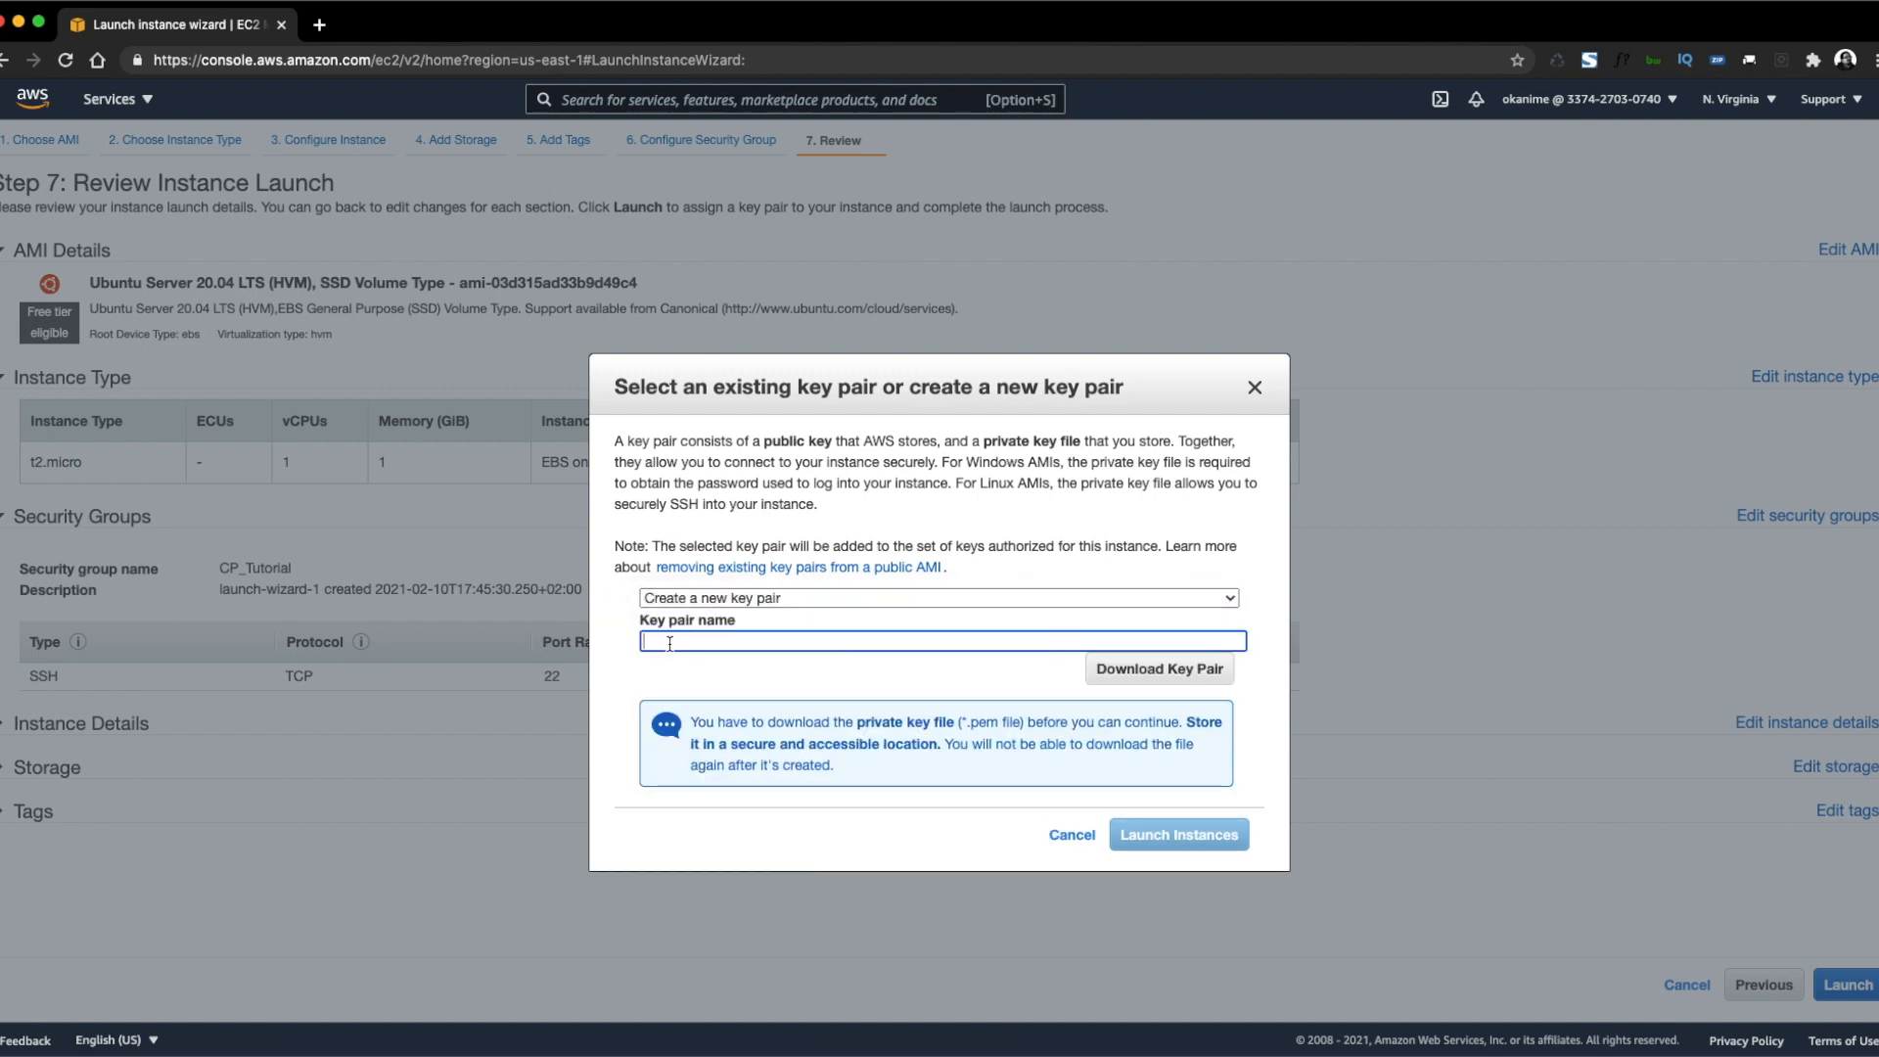
pyautogui.write('cptutorial')
pyautogui.click(1155, 673)
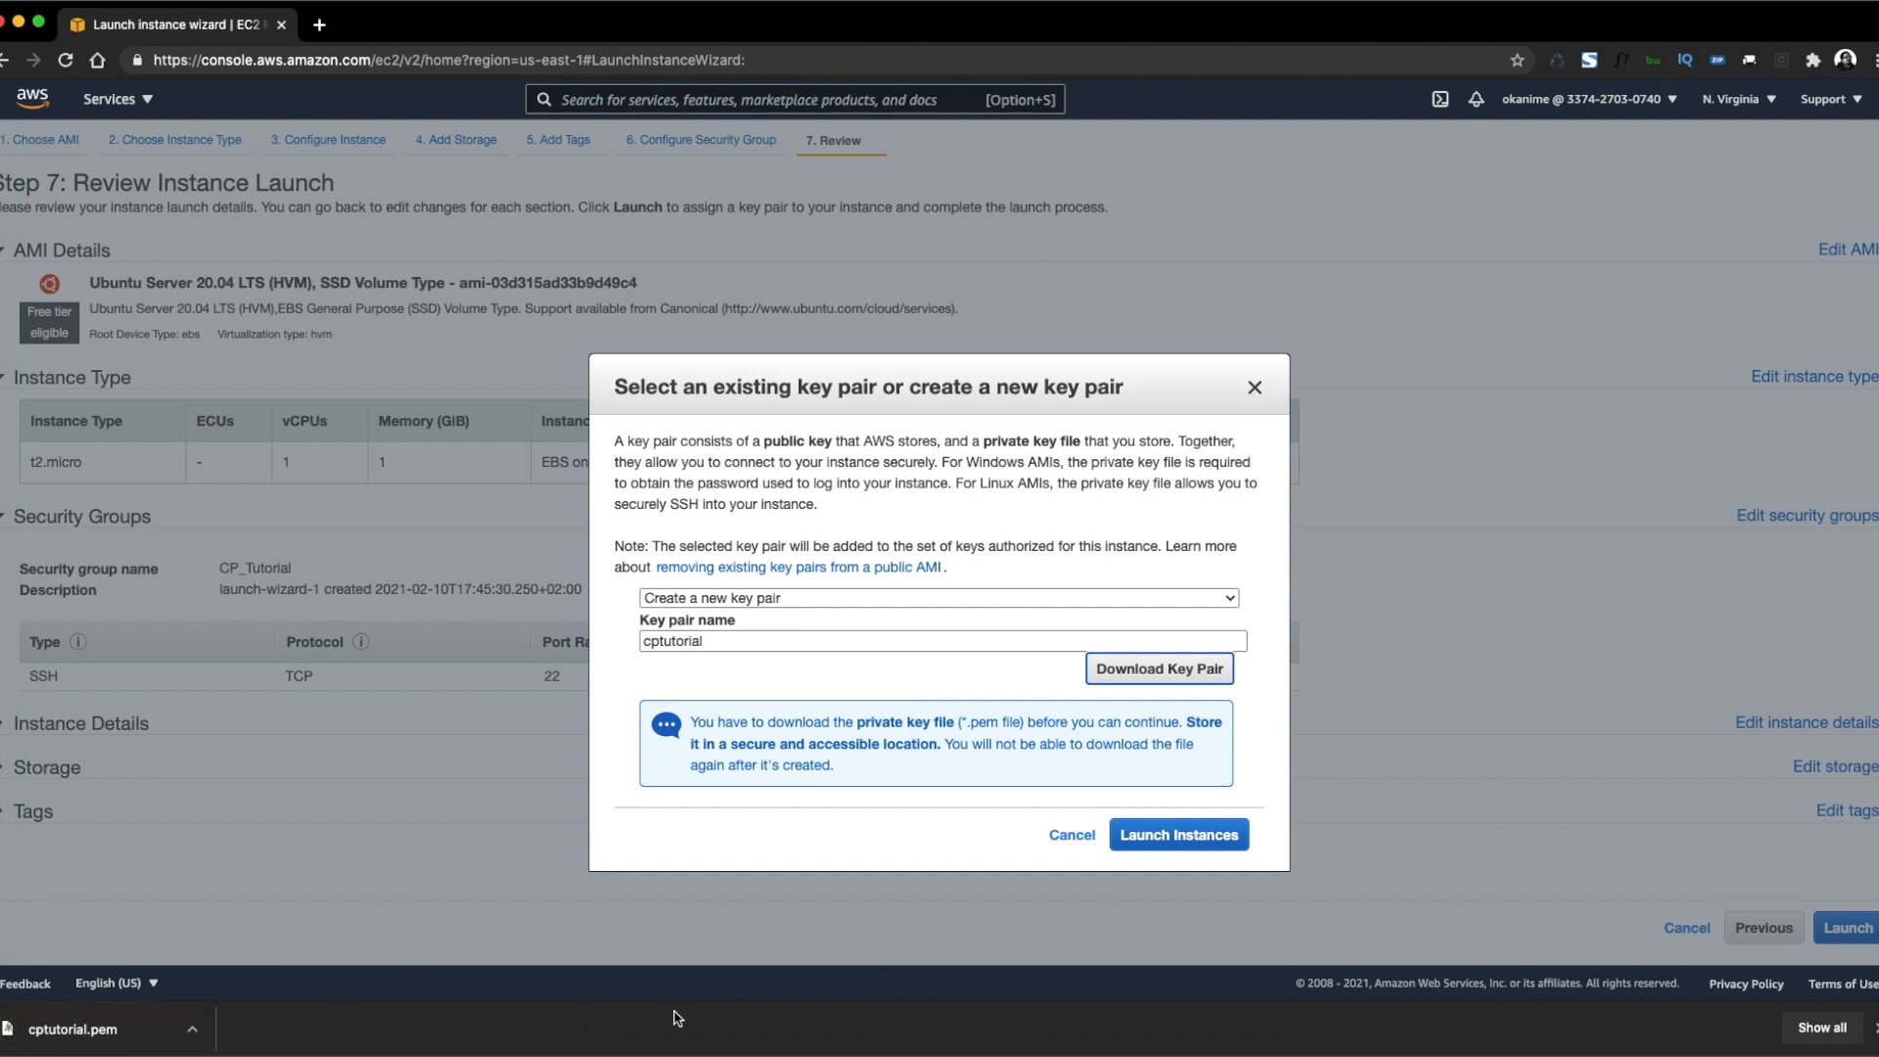
pyautogui.click(1180, 840)
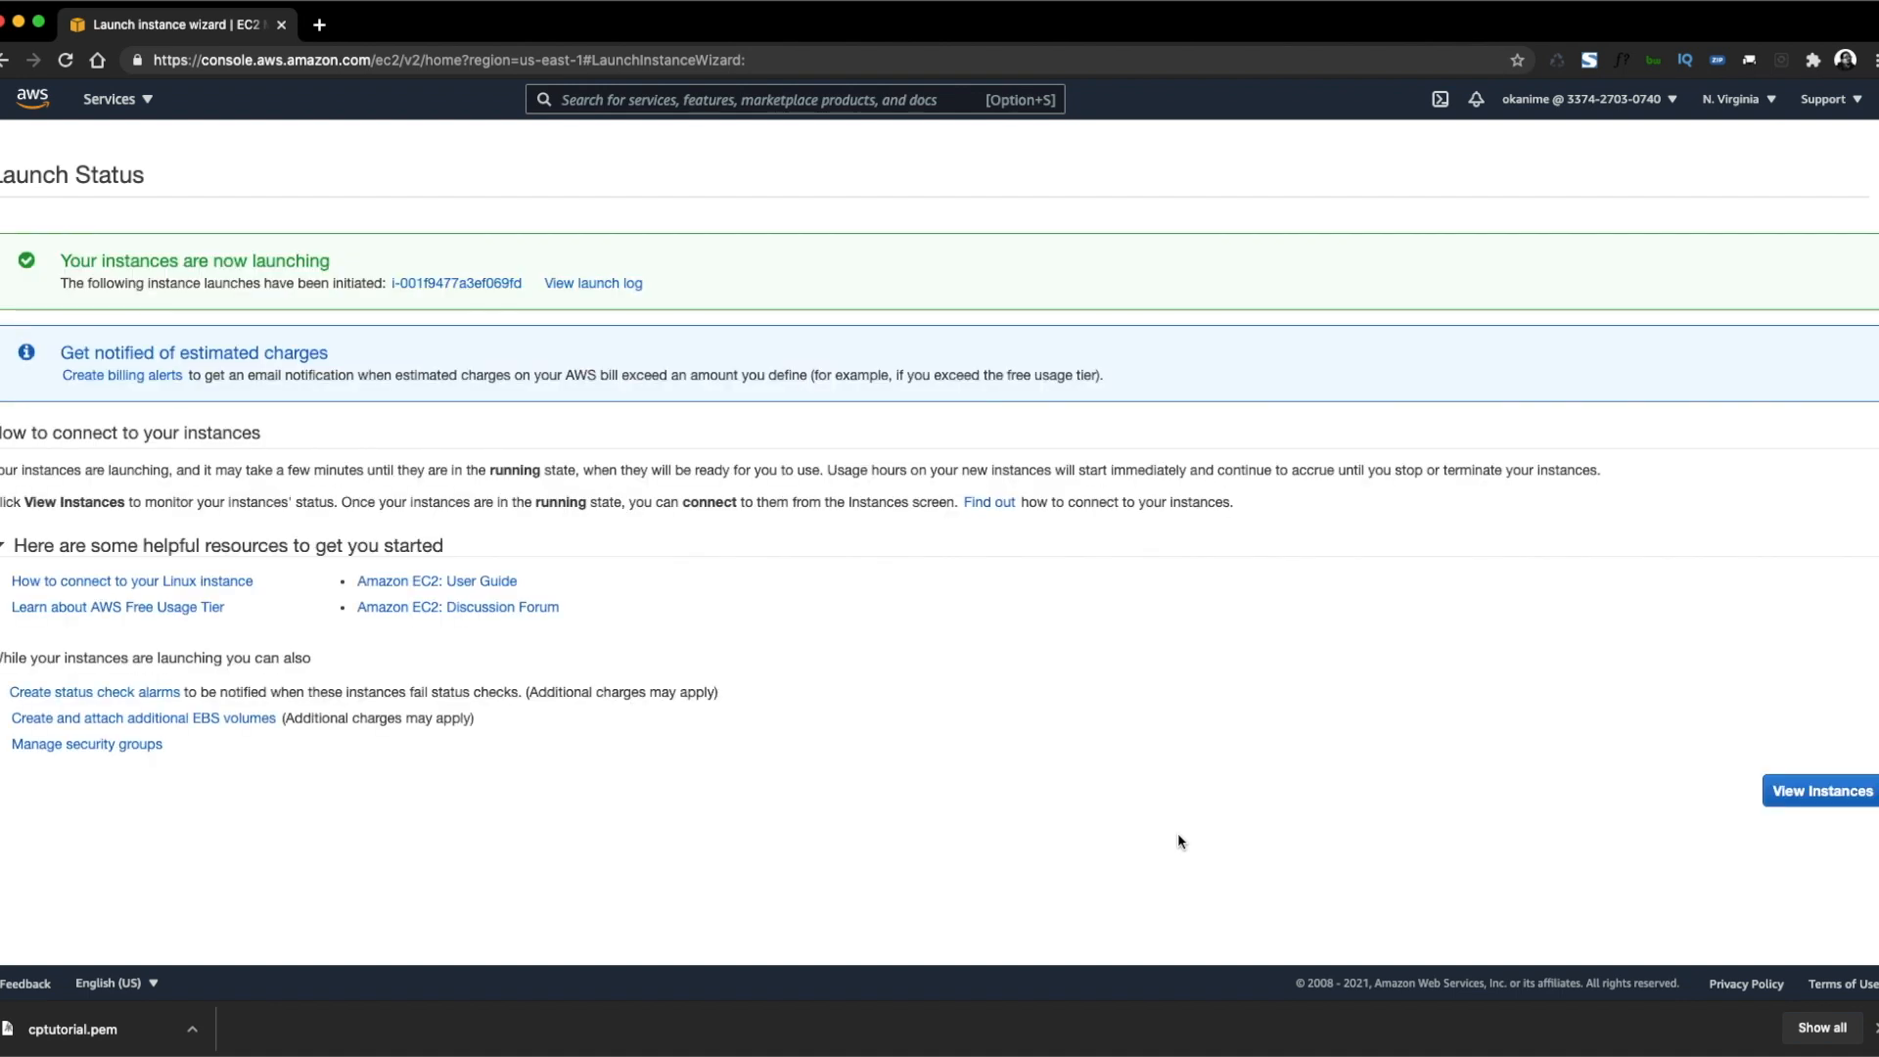
# View the instances list, select the CP_Tutorial instance and enlarge its details pane to examine the instance summary.
pyautogui.click(1823, 795)
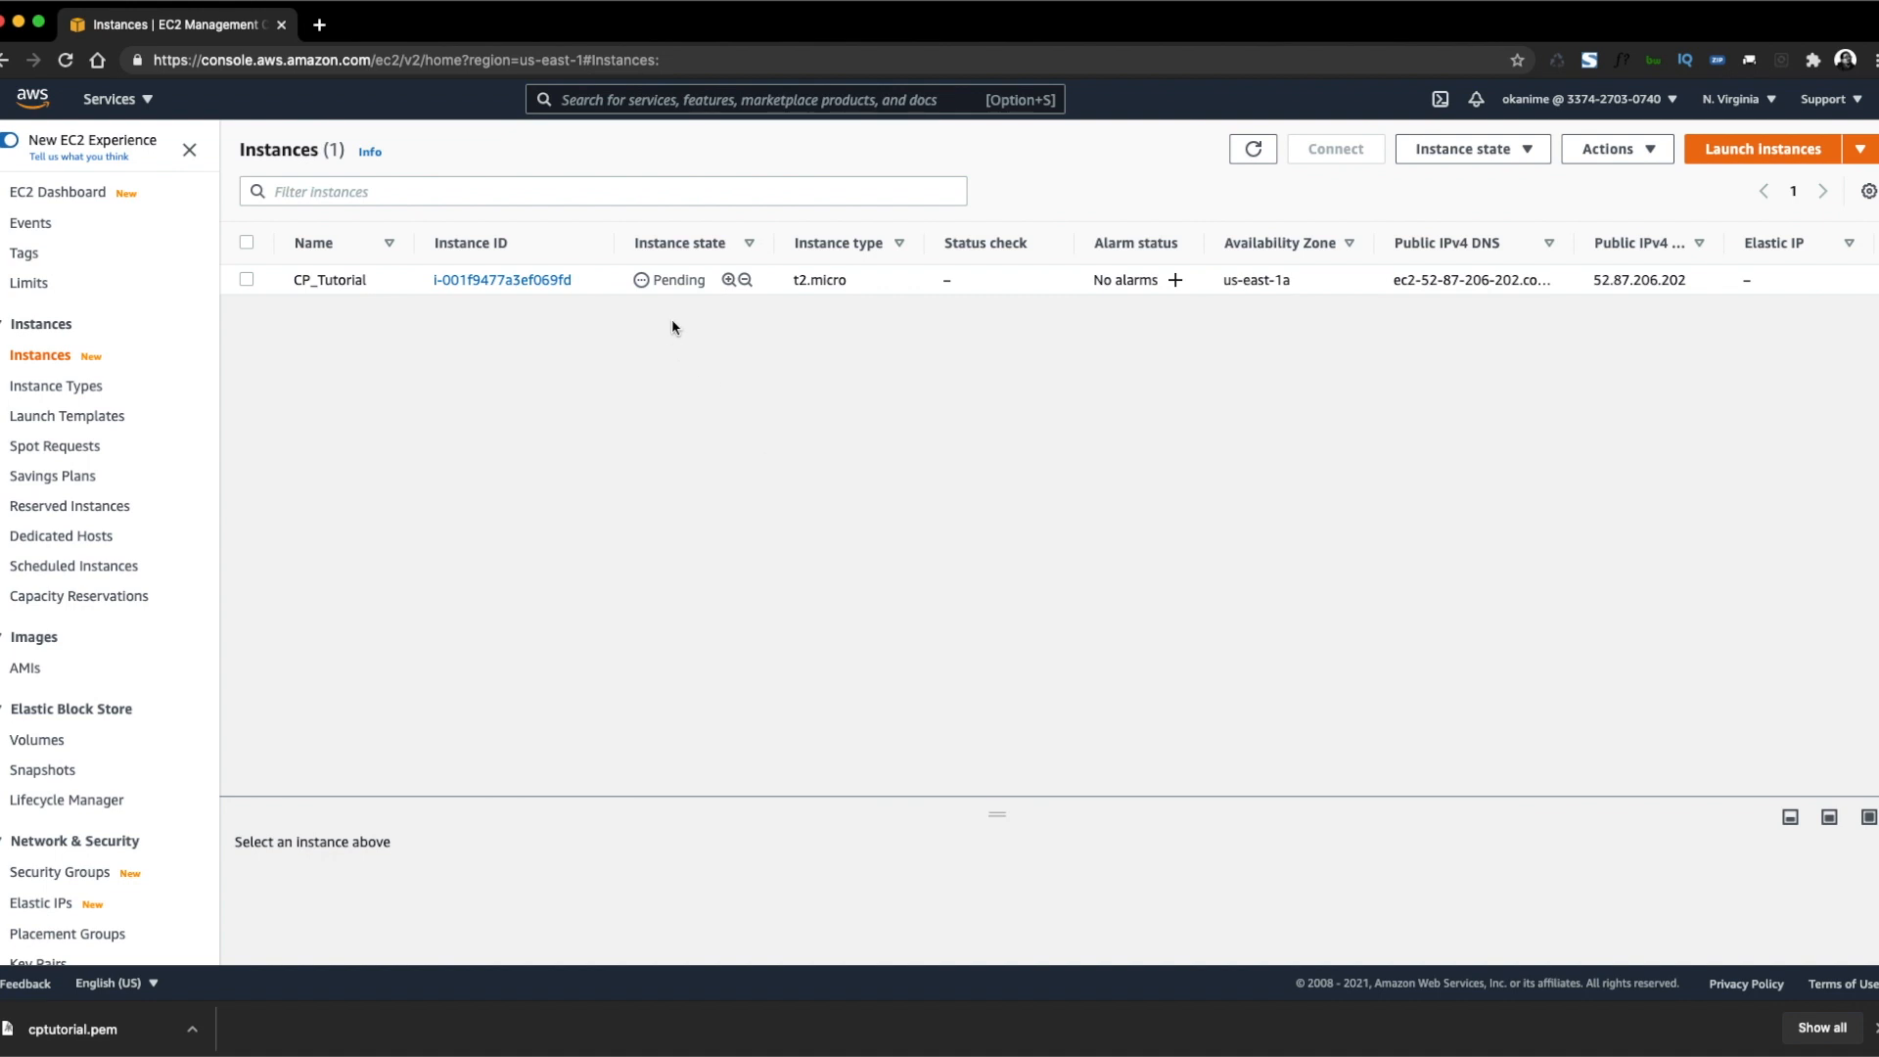
pyautogui.doubleClick(672, 281)
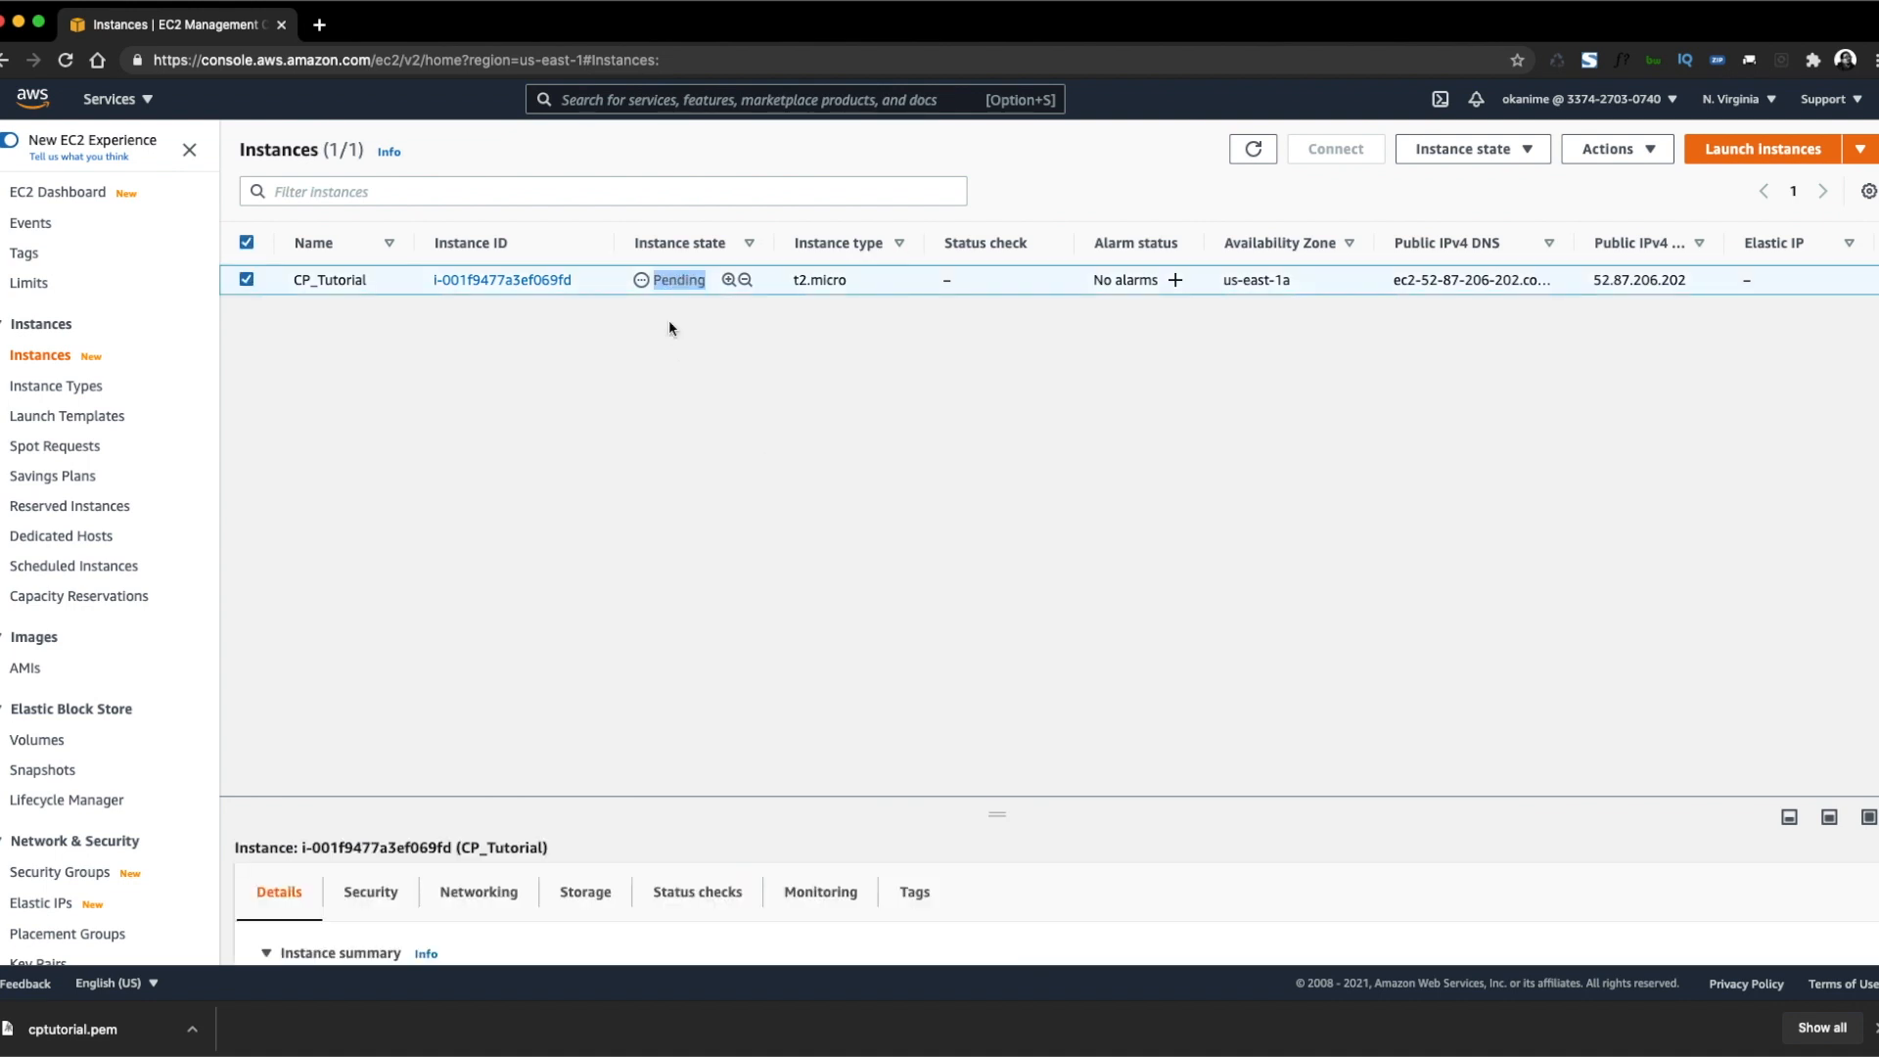
pyautogui.click(964, 565)
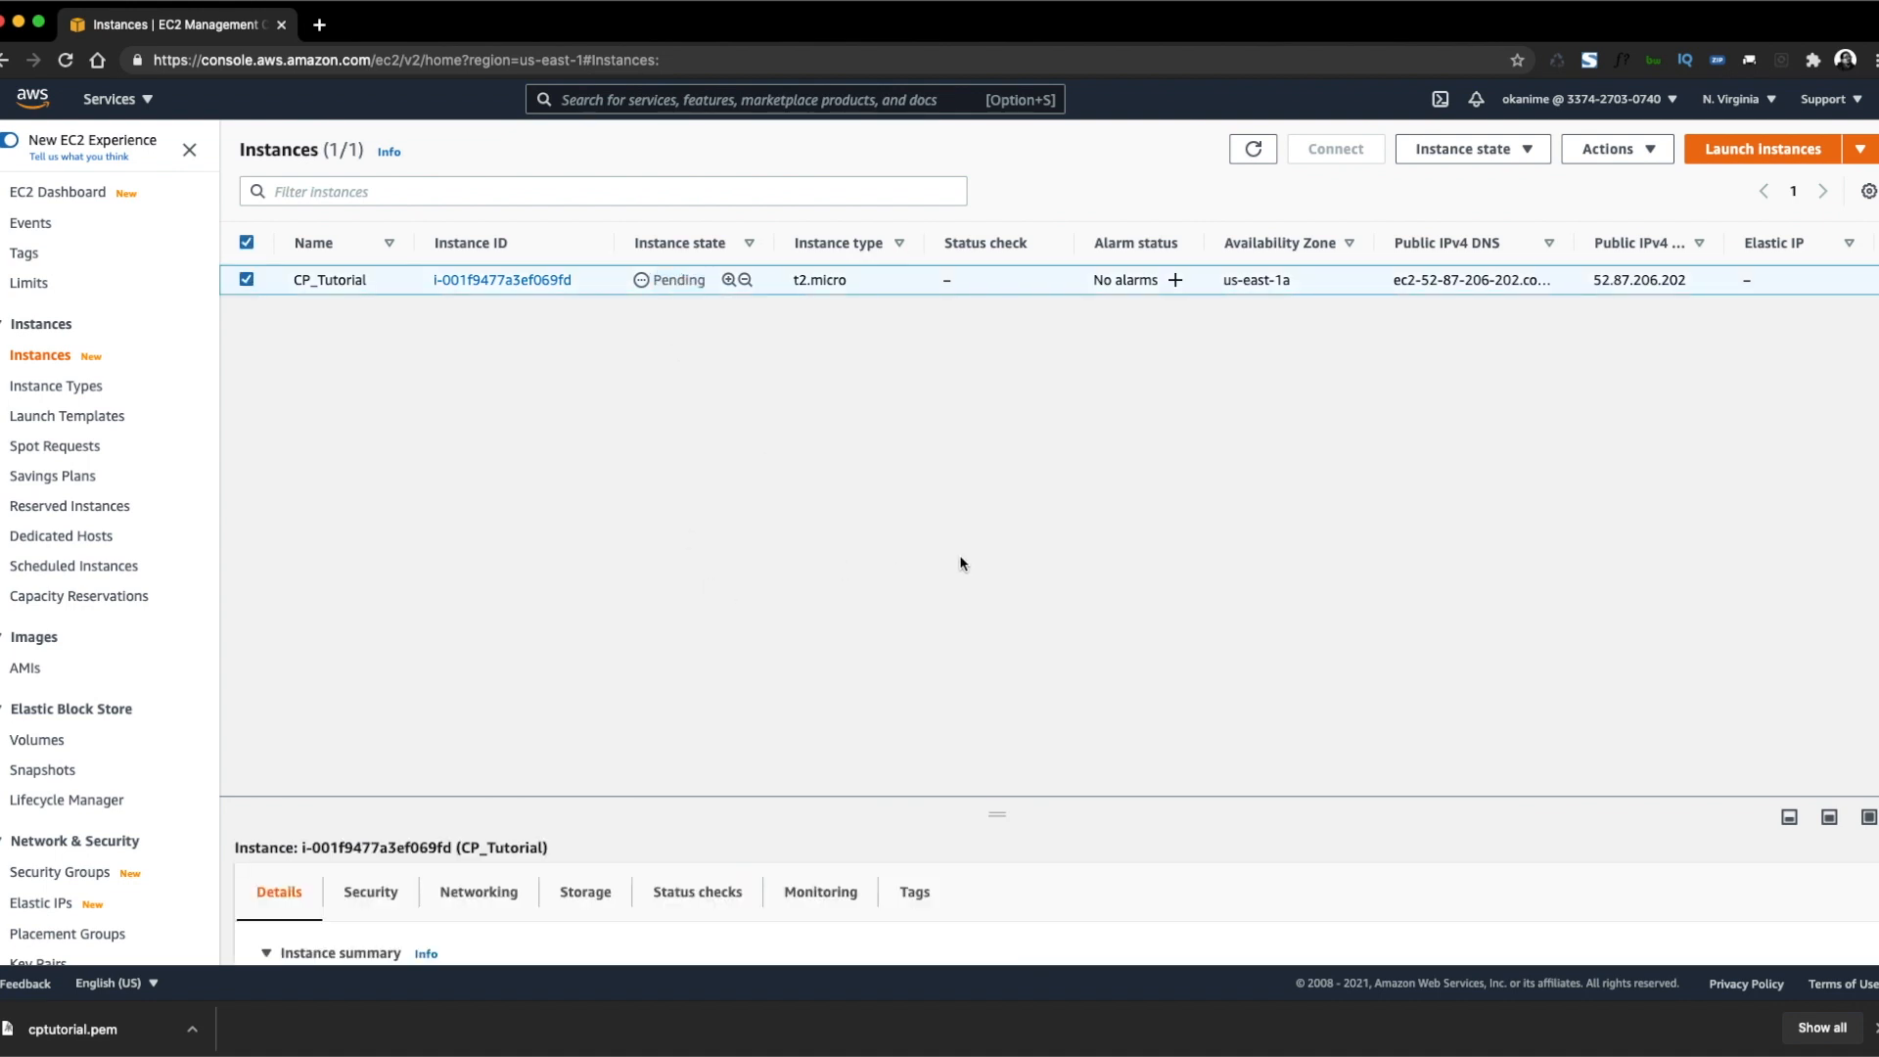
pyautogui.click(1833, 825)
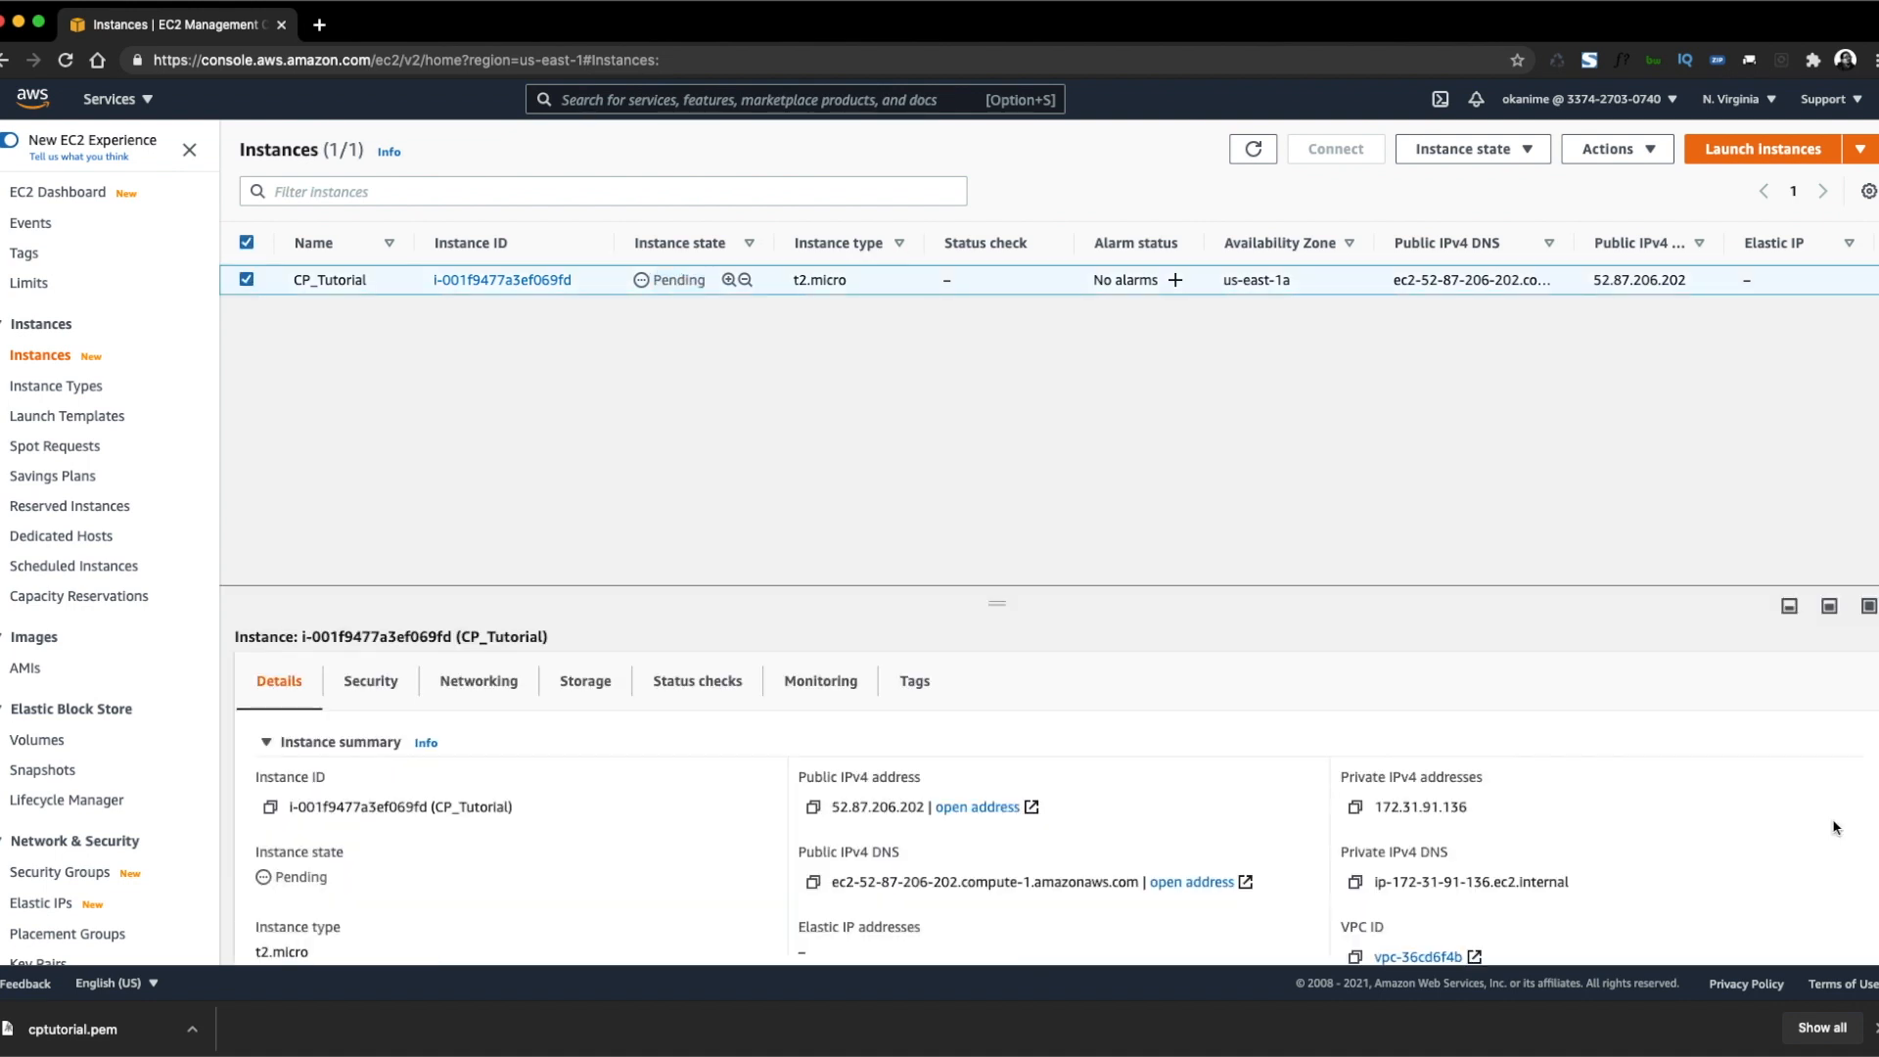
# Refresh the instances list and reselect CP_Tutorial to examine its state, instance summary and instance details.
pyautogui.click(1868, 608)
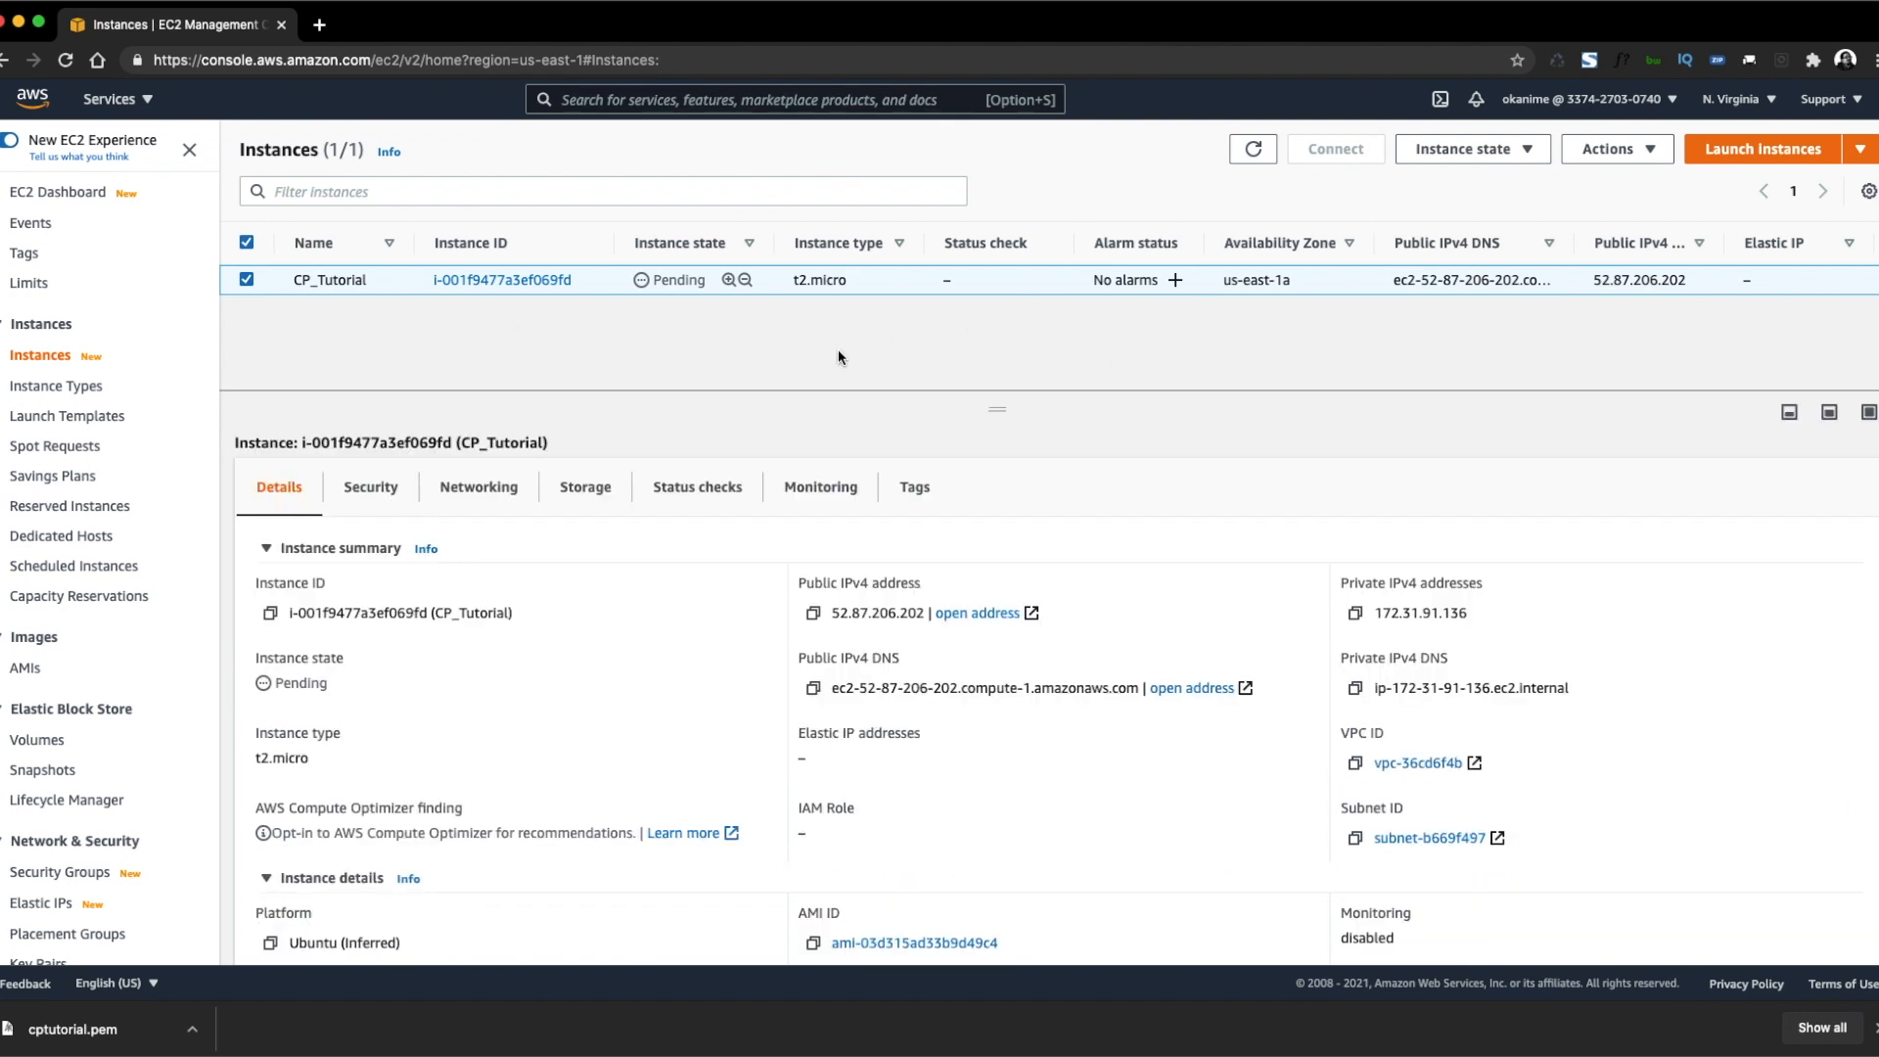
pyautogui.click(1253, 149)
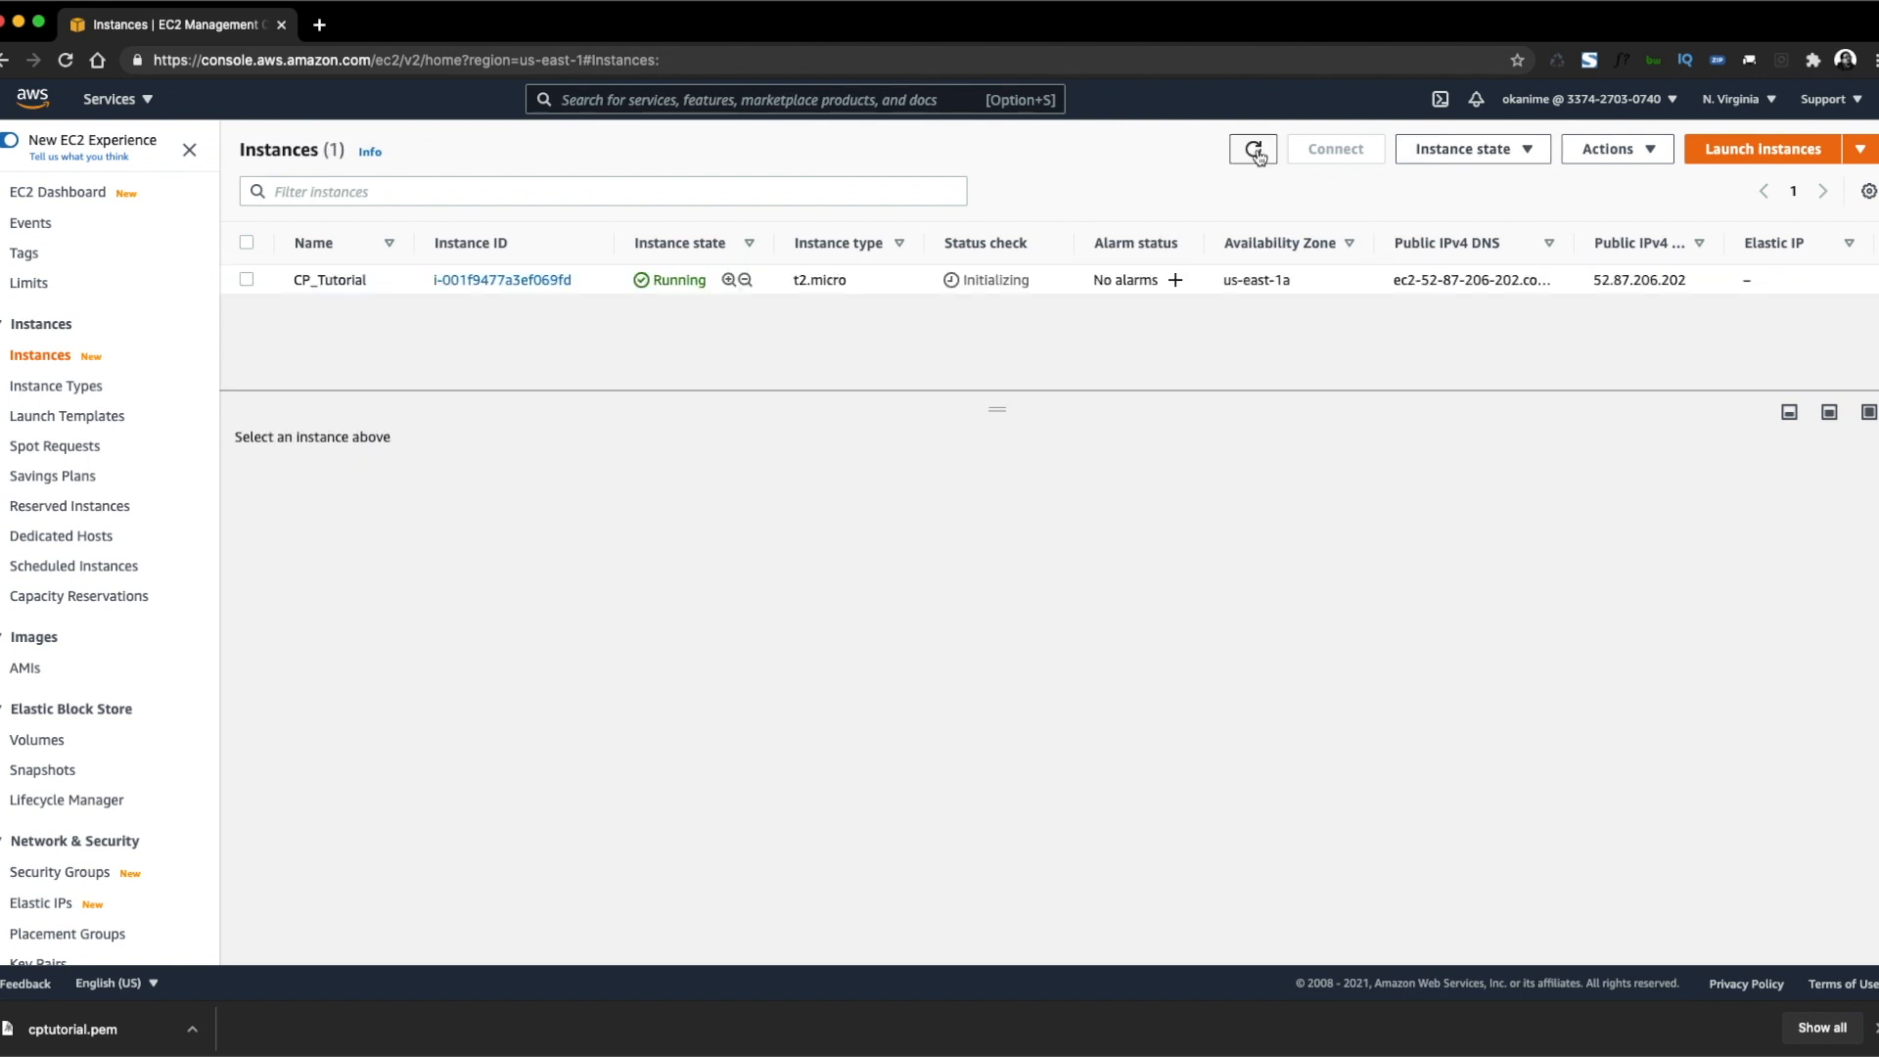
pyautogui.click(347, 281)
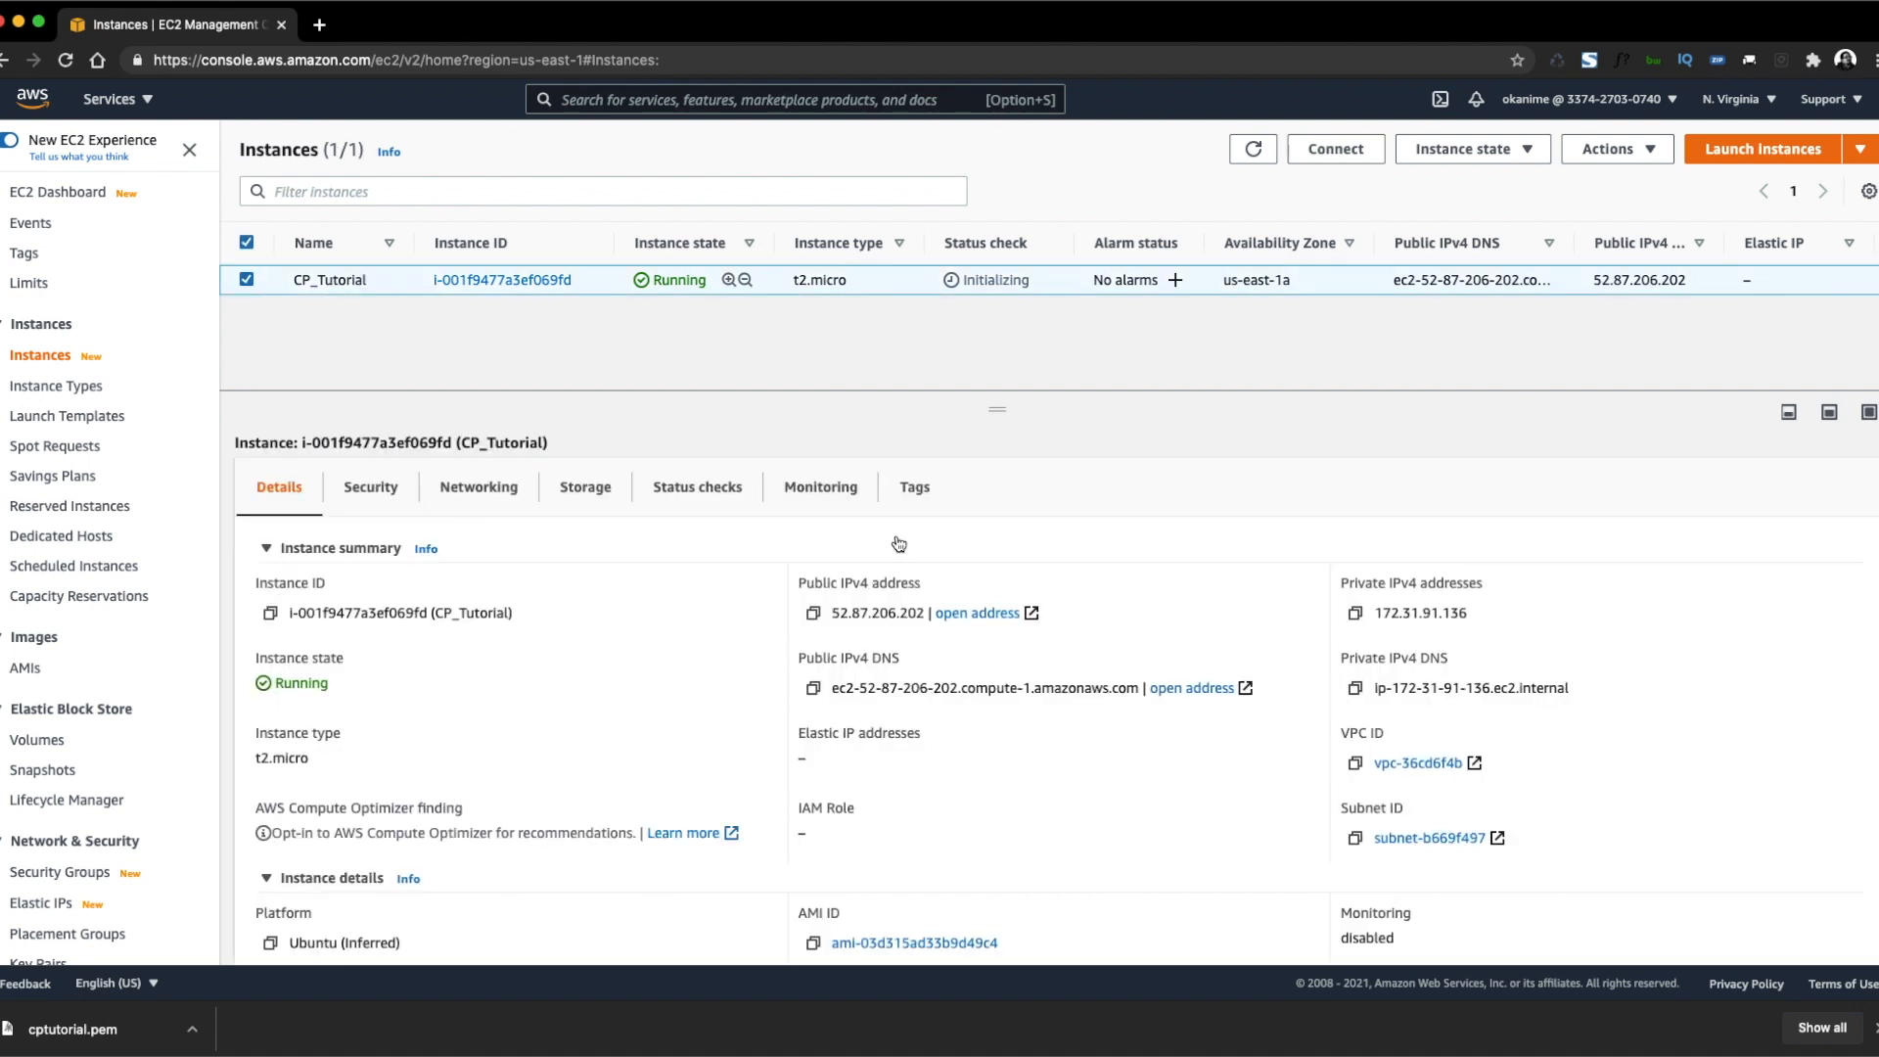
pyautogui.scroll(-5, 1135, 661)
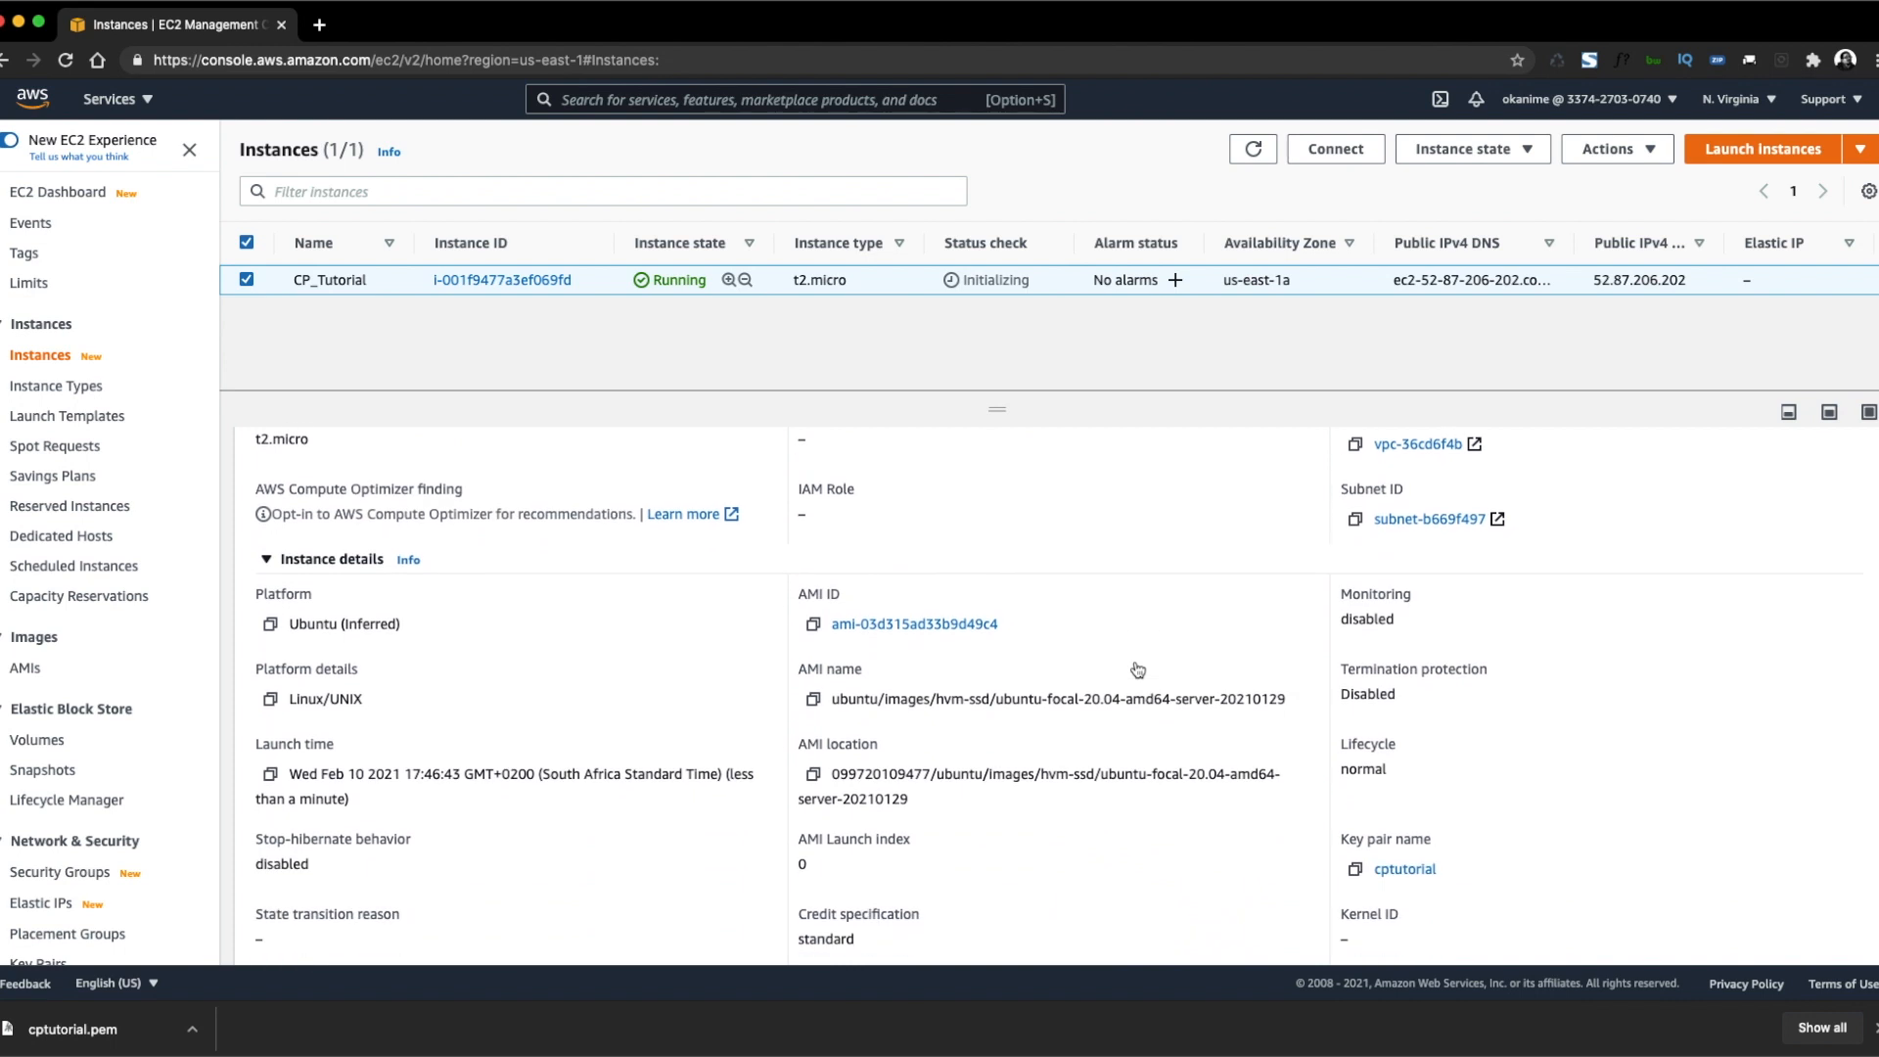
pyautogui.scroll(-1, 1137, 669)
pyautogui.scroll(7, 1137, 669)
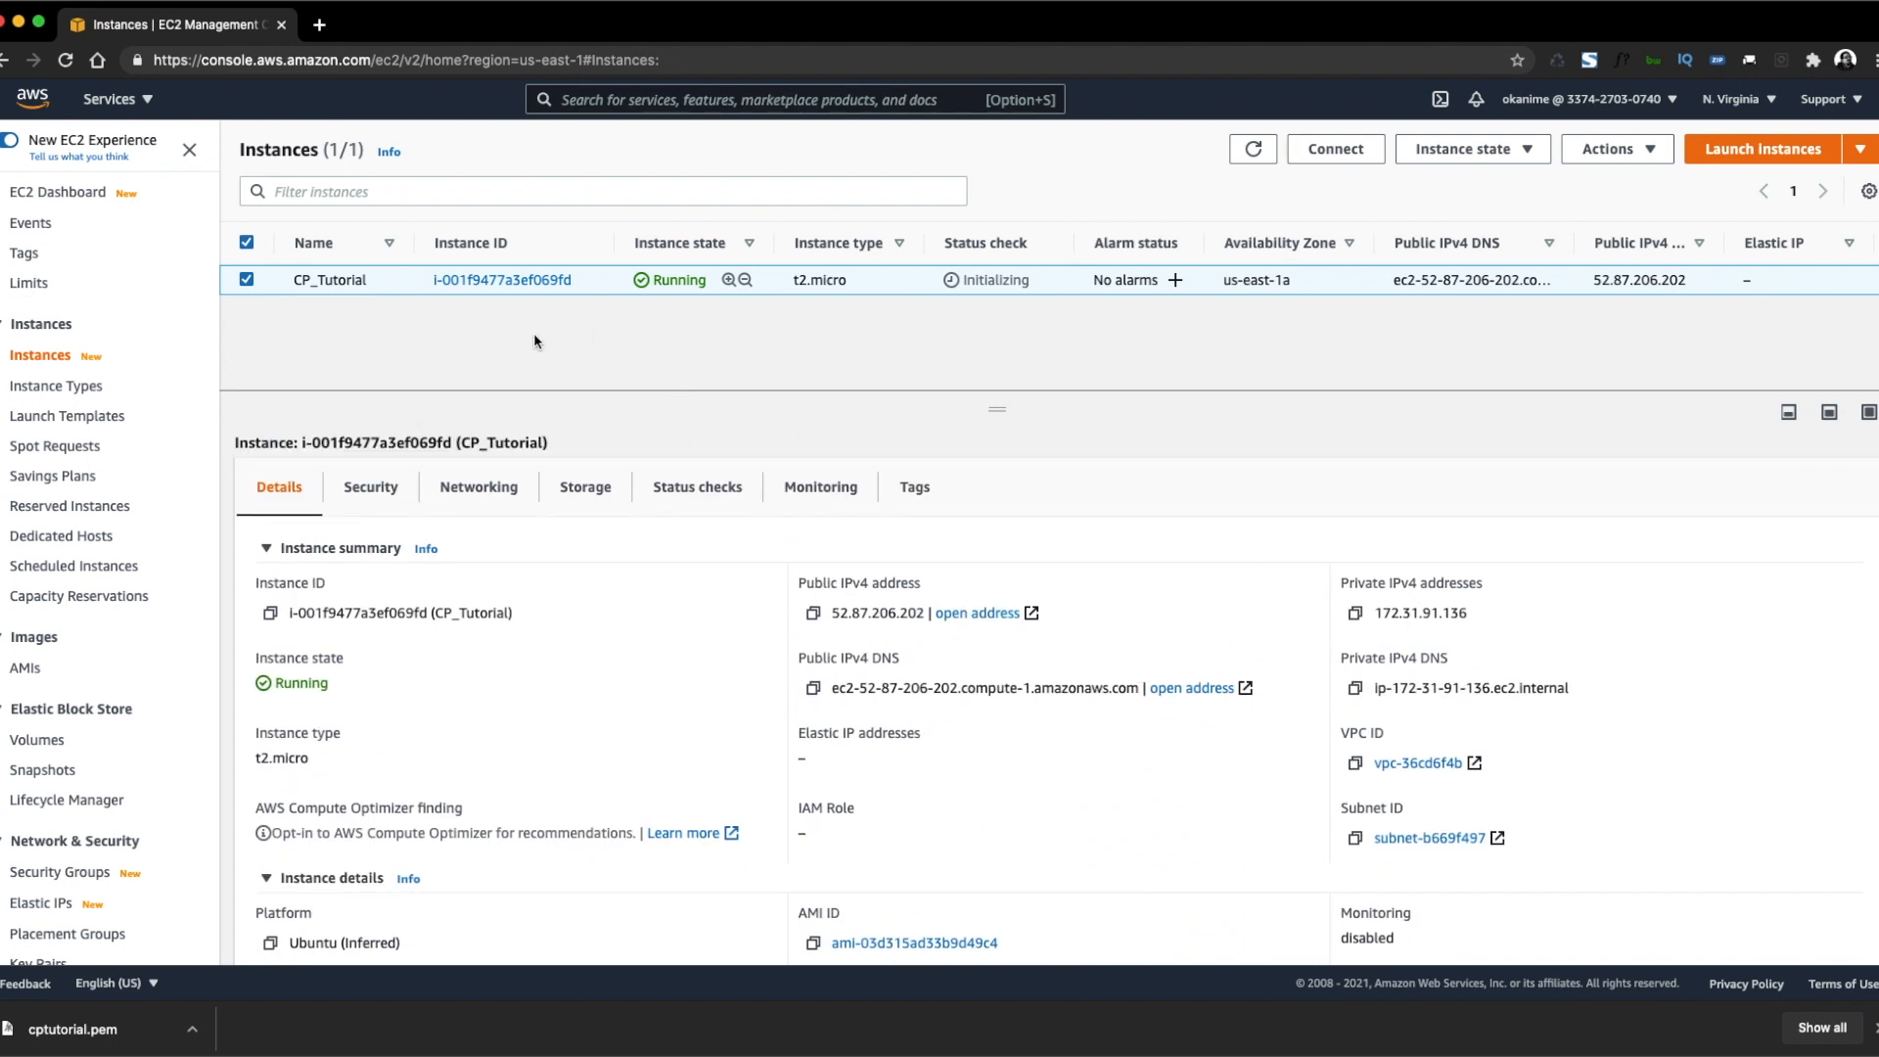
# Search the console for elastic ip and open the EC2 Elastic IPs feature page.
pyautogui.click(686, 102)
pyautogui.write('elast')
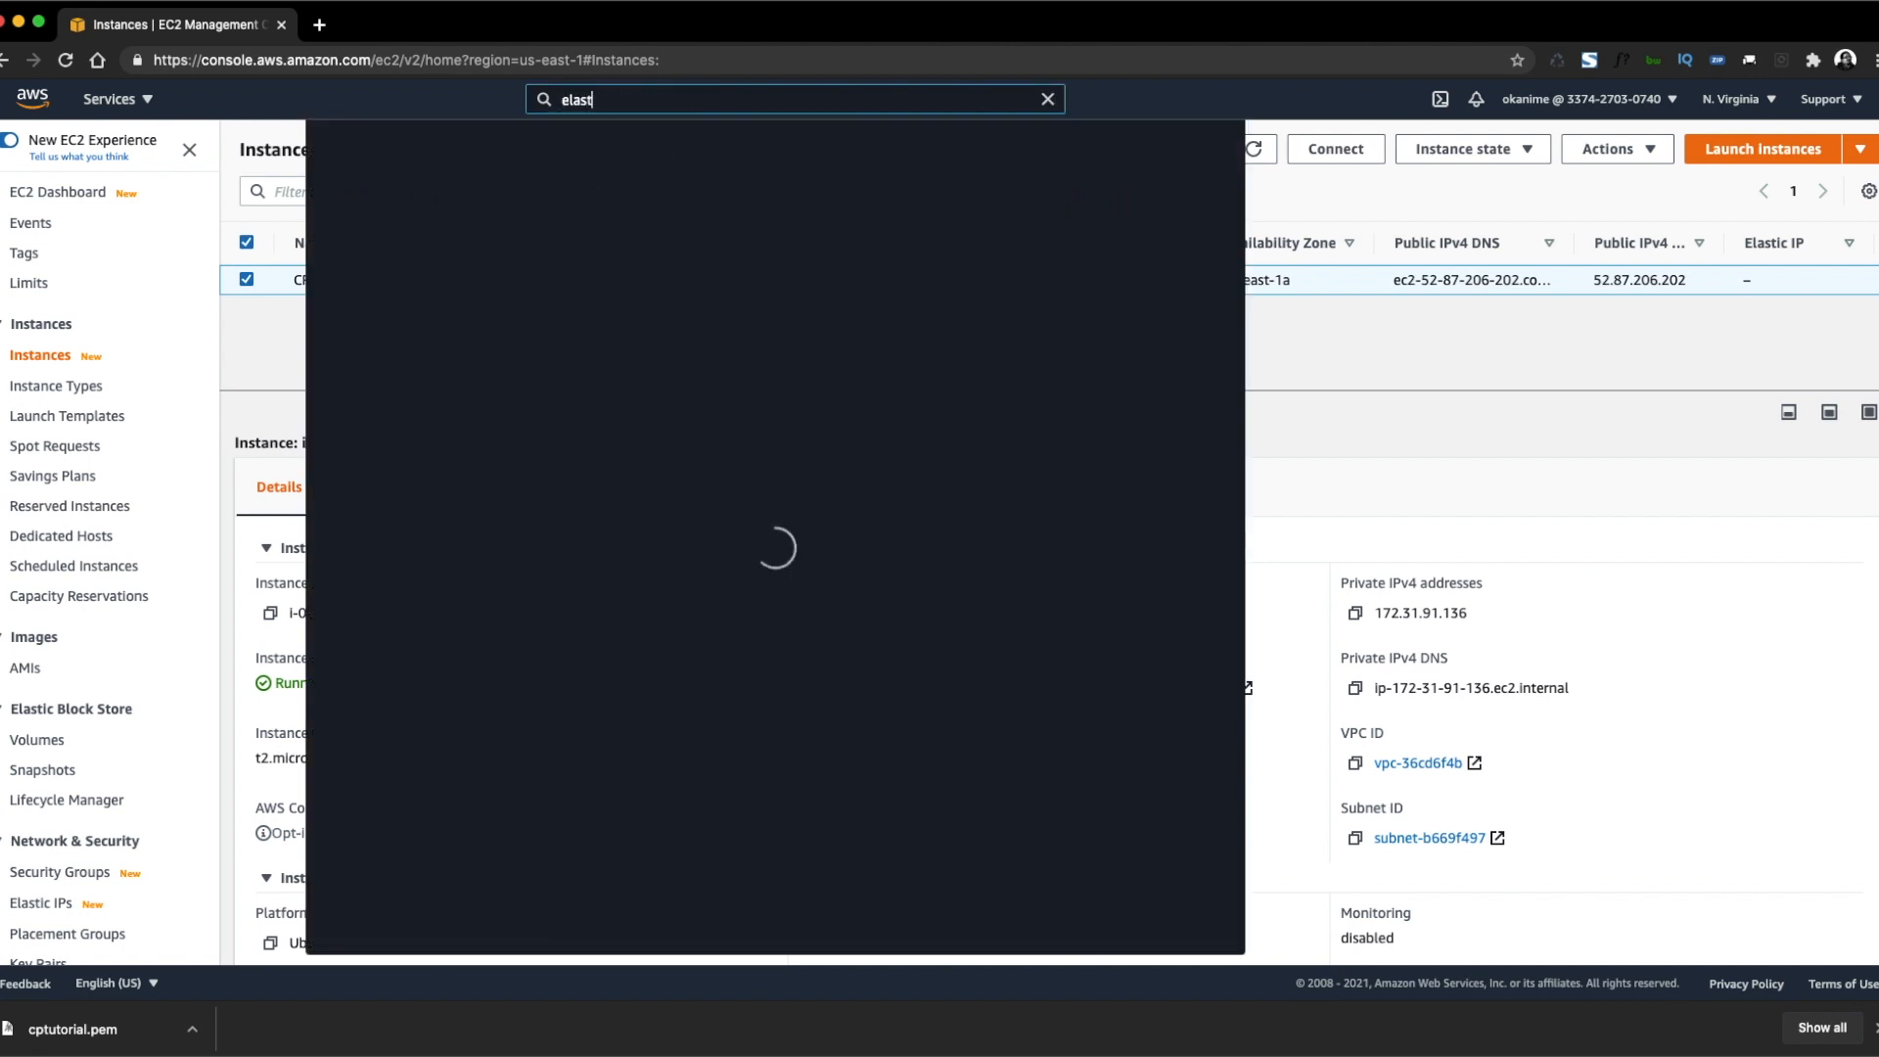
pyautogui.write('ic i')
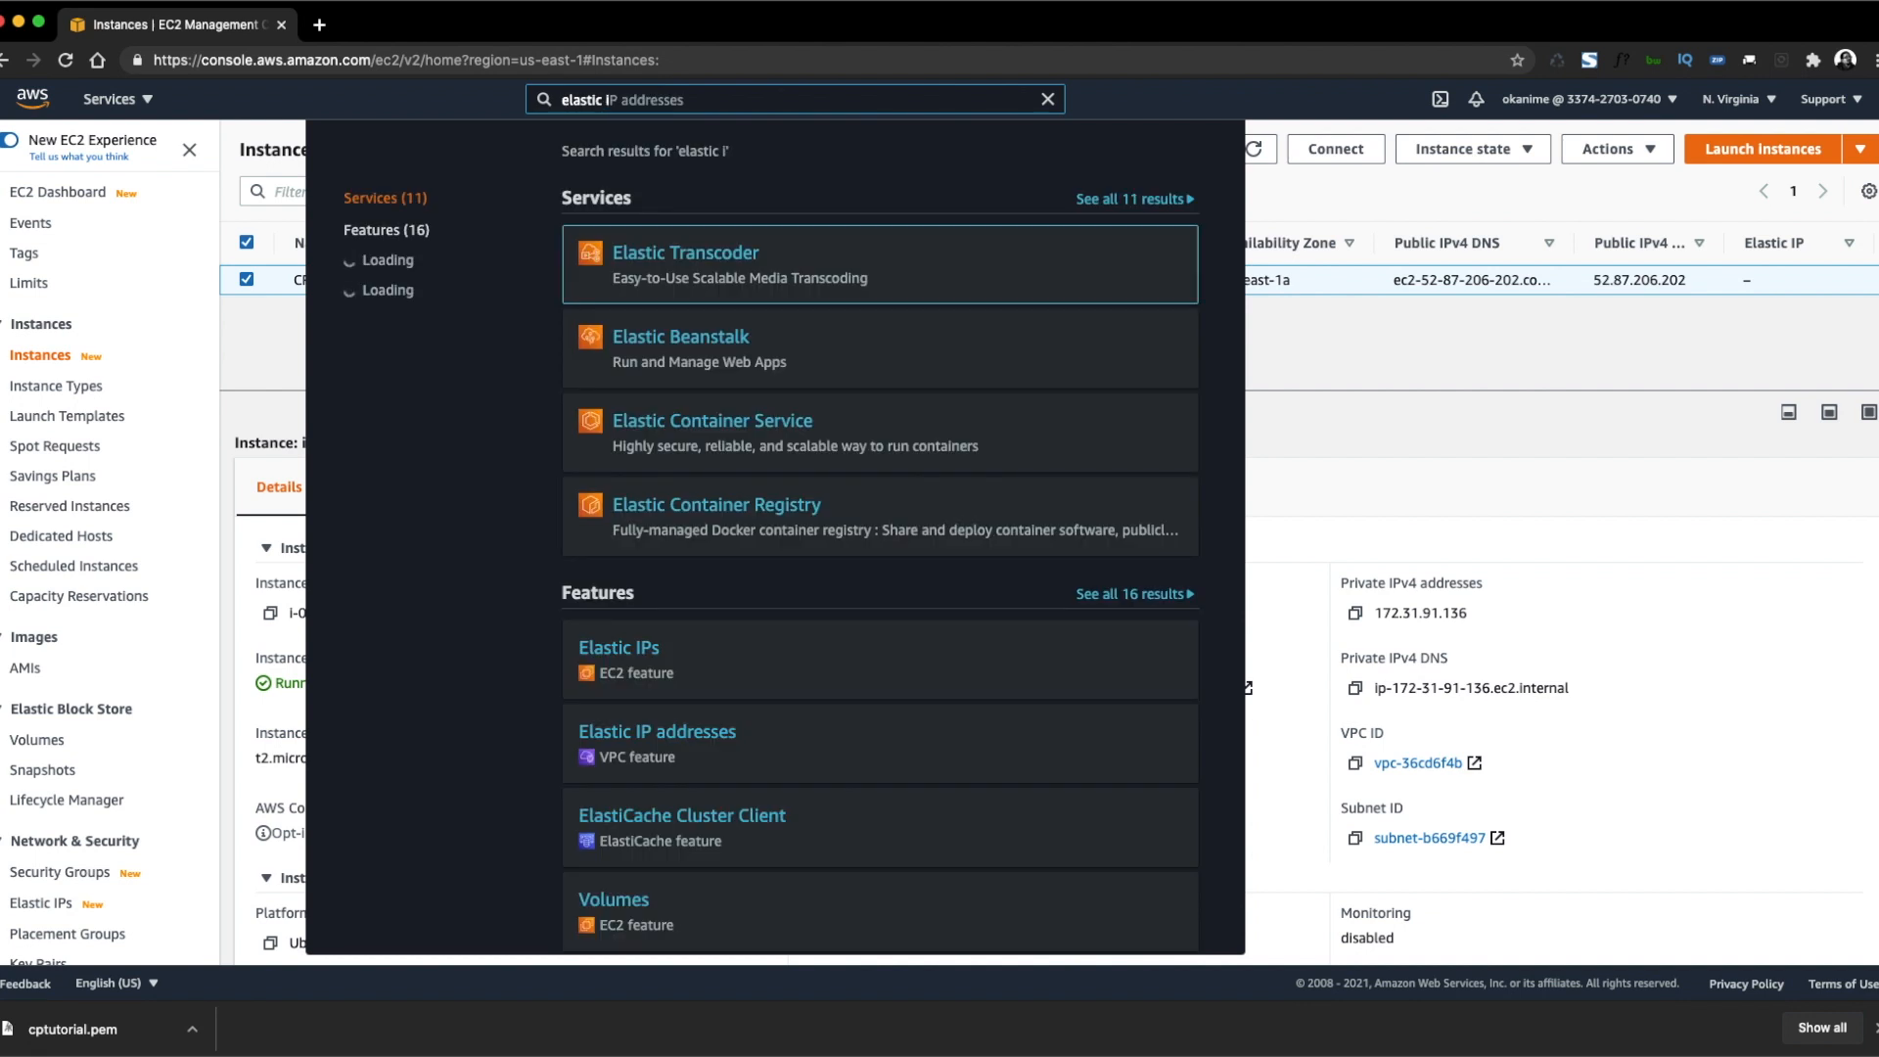
pyautogui.write('p')
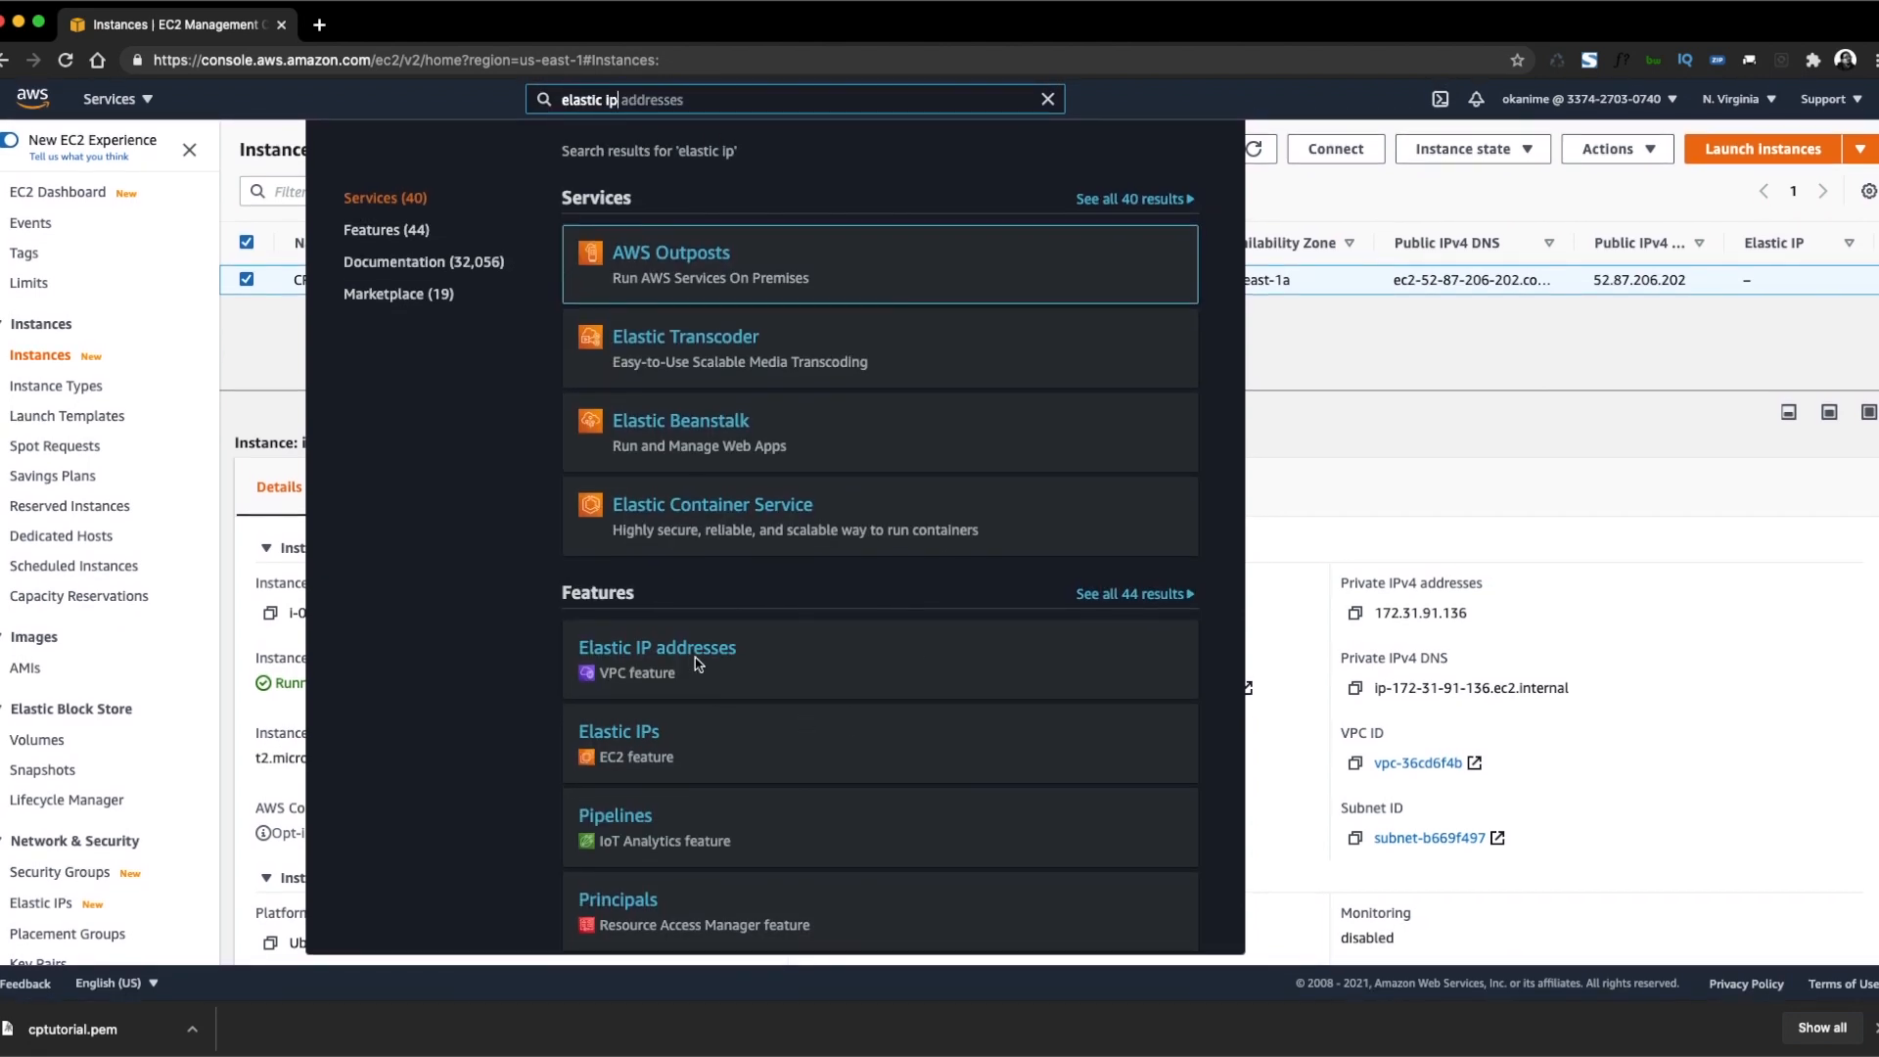
pyautogui.click(656, 726)
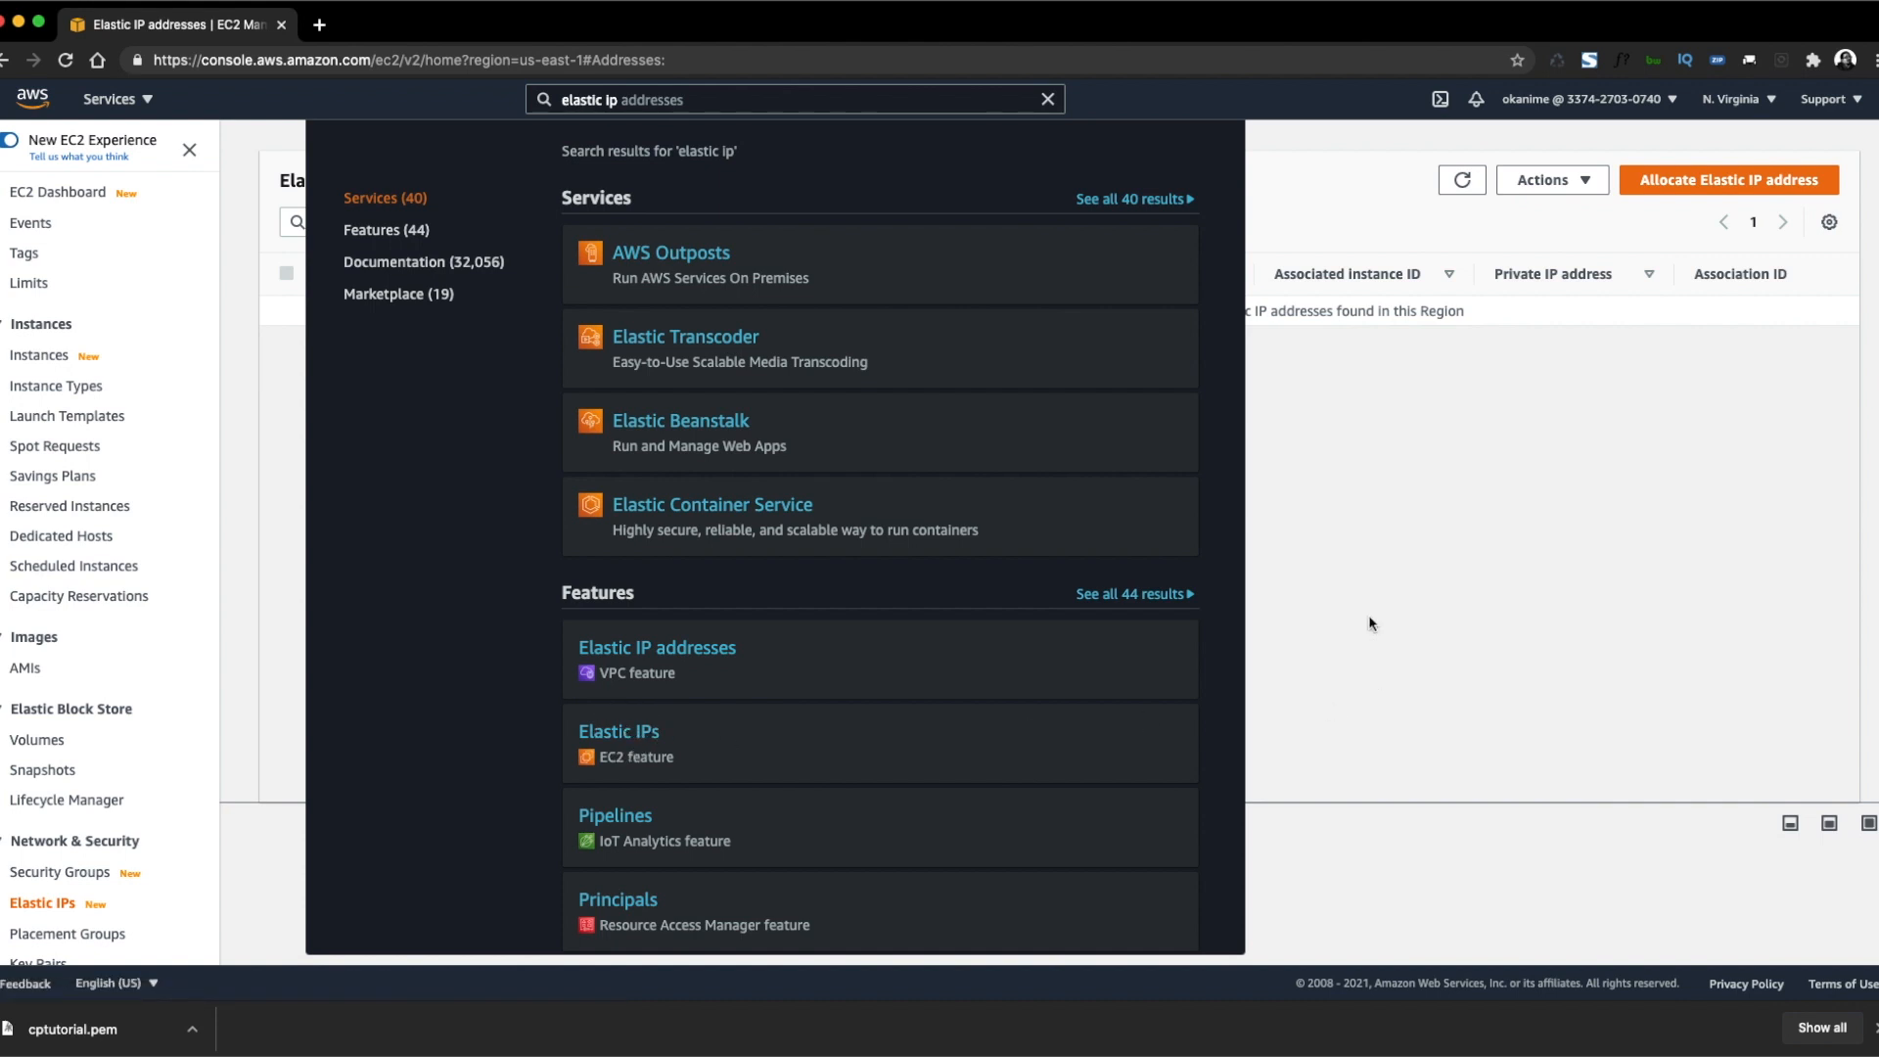
pyautogui.click(1047, 101)
pyautogui.scroll(-4, 134, 740)
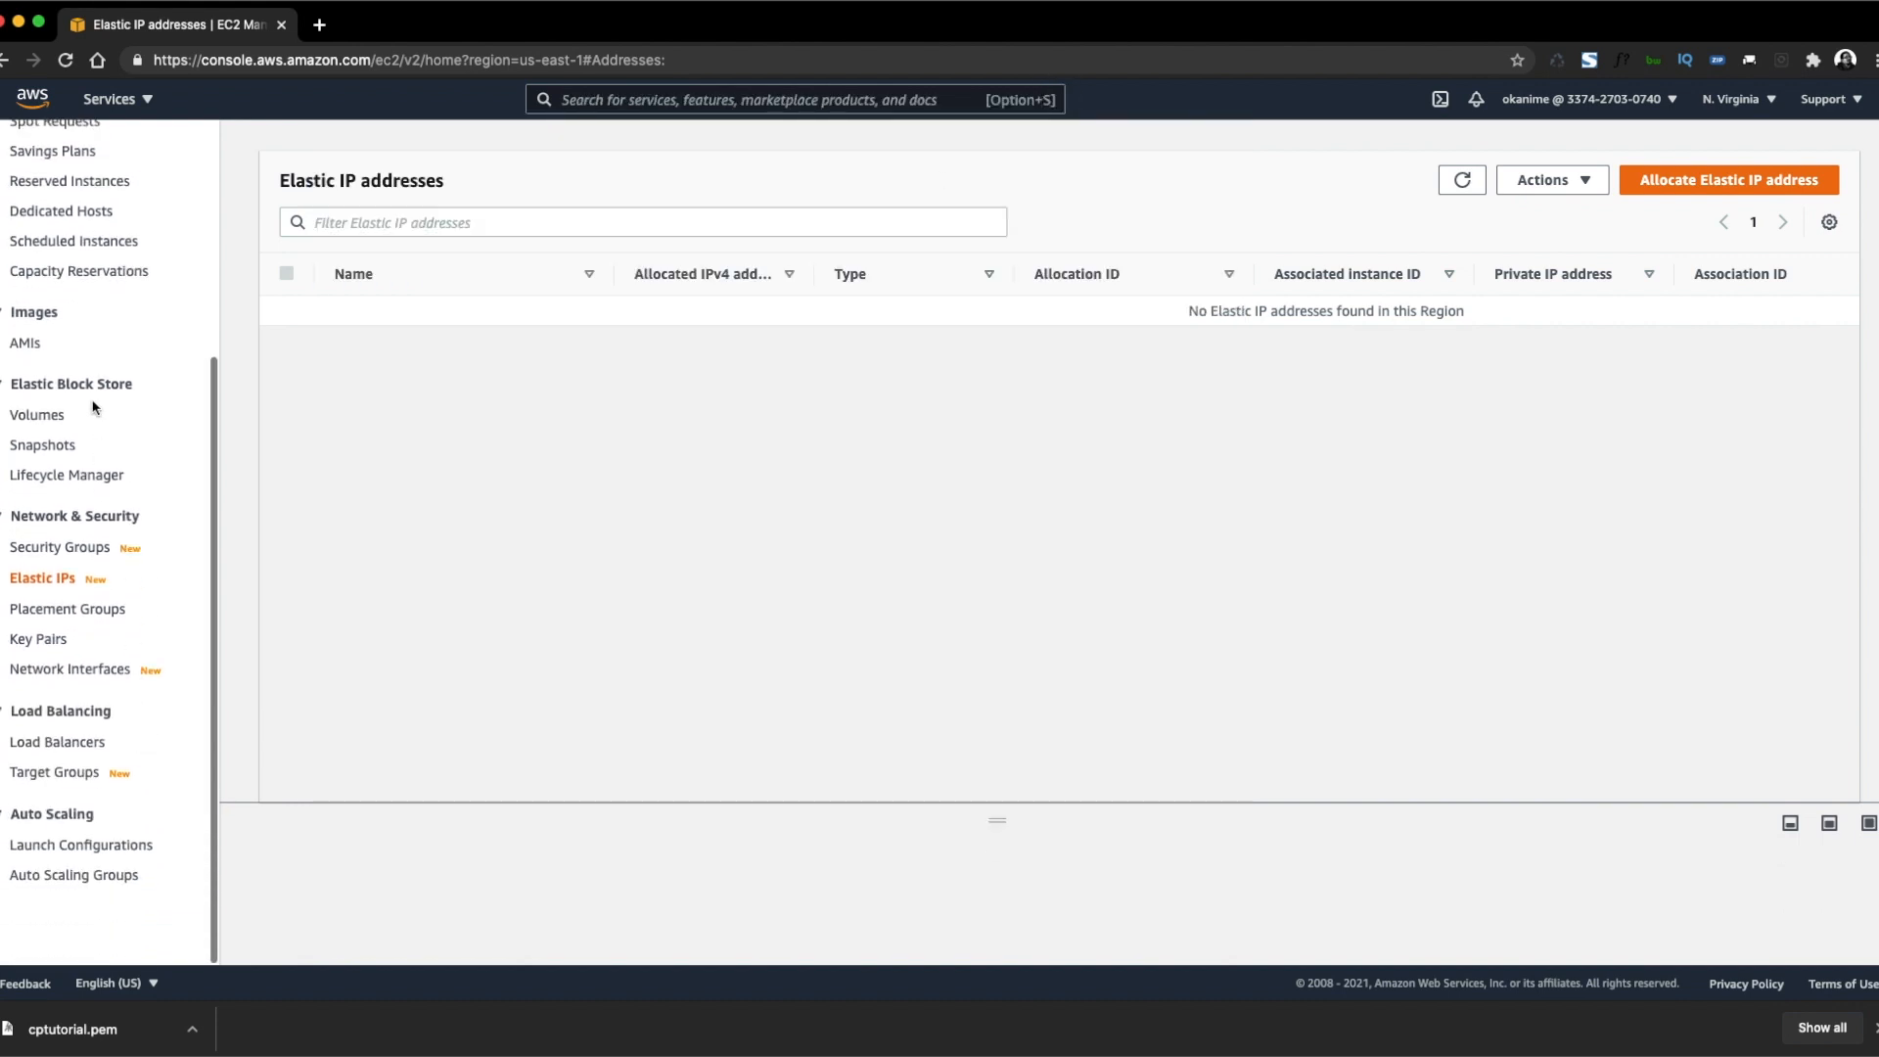
pyautogui.scroll(1, 91, 402)
pyautogui.scroll(6, 118, 405)
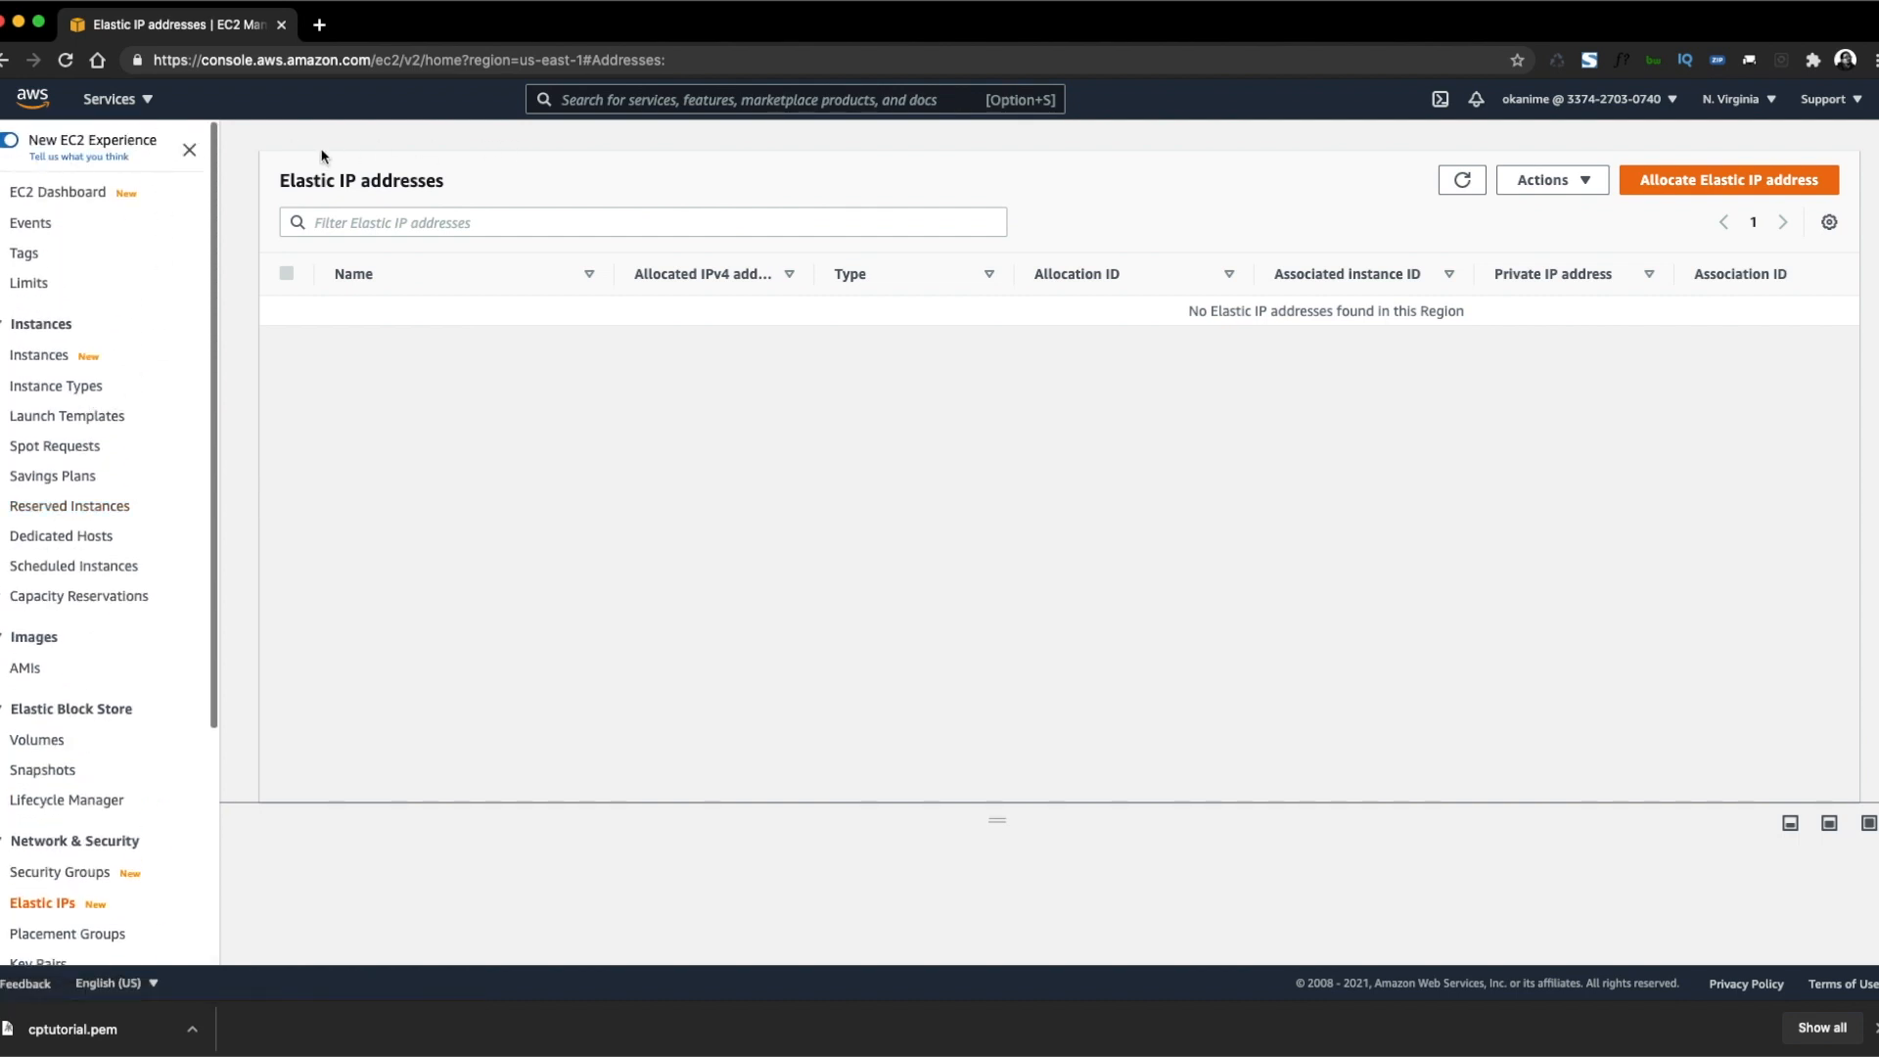
# Search the console again for elastic ip and open the VPC feature Elastic IP addresses.
pyautogui.click(144, 101)
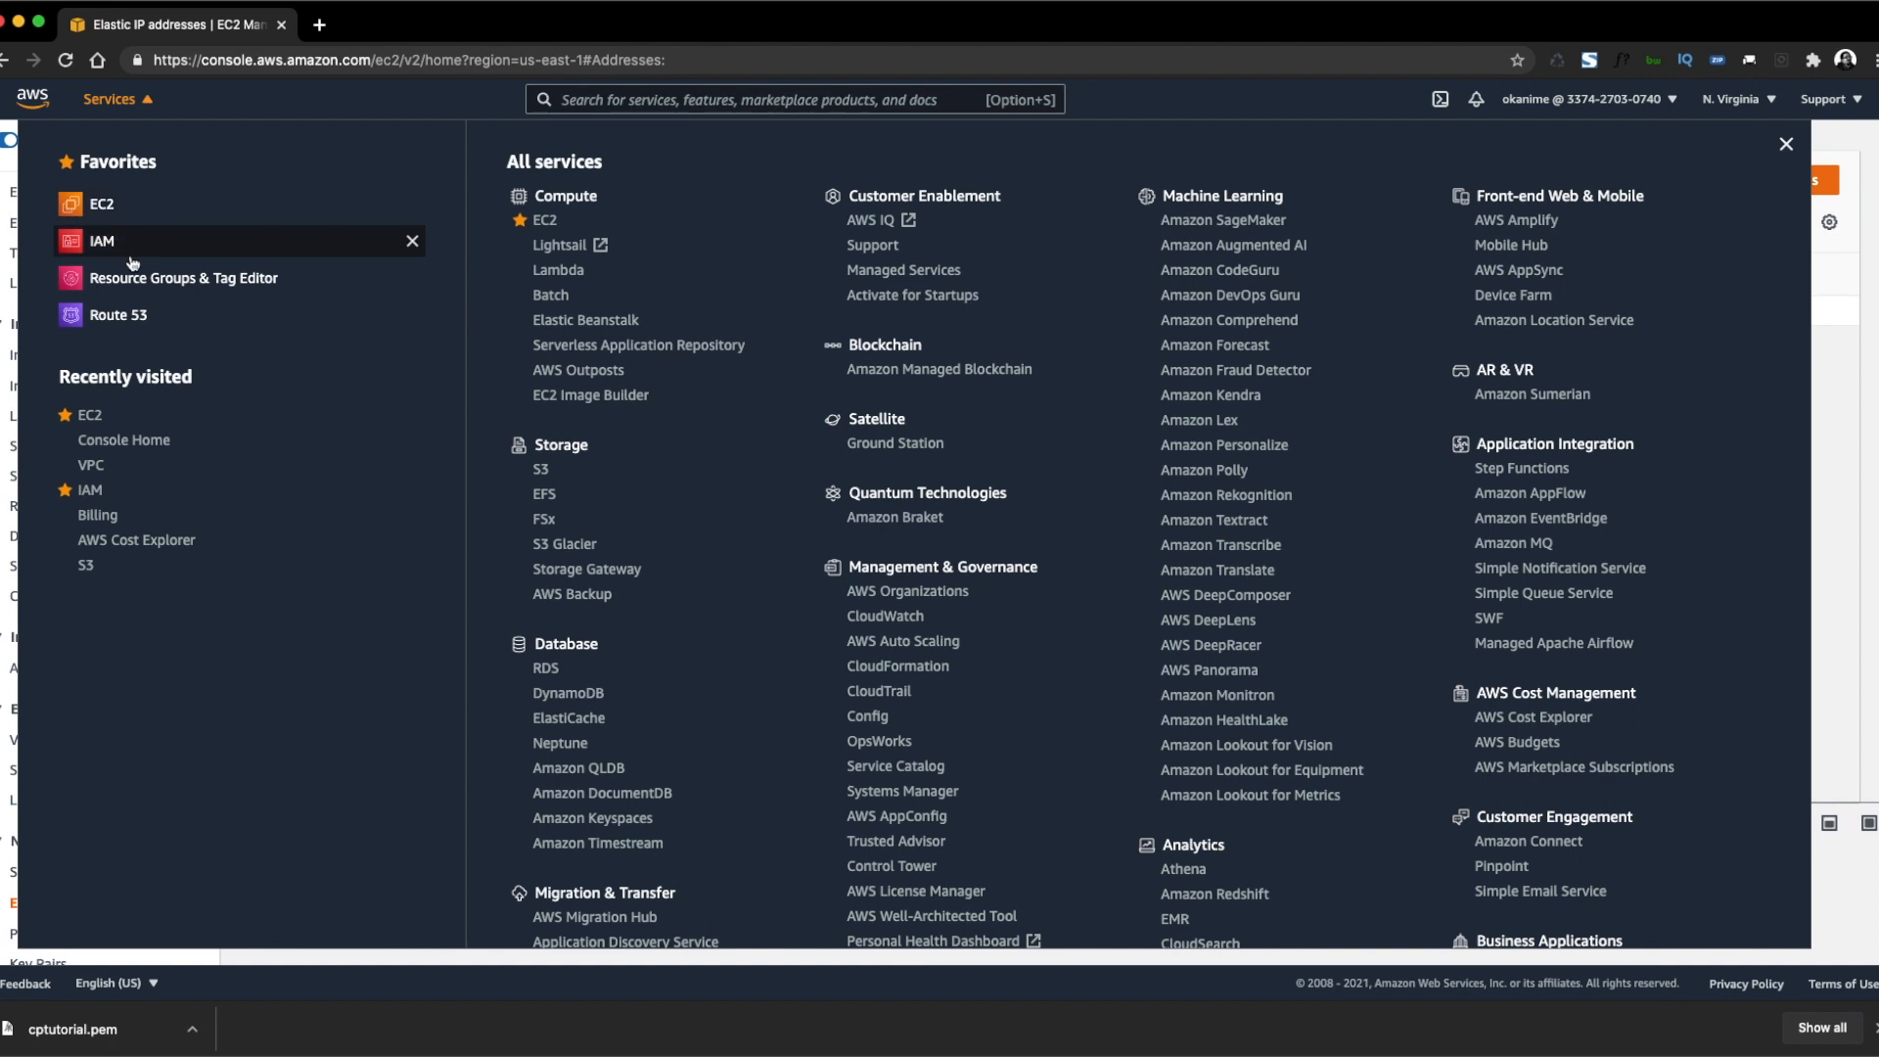
pyautogui.click(635, 101)
pyautogui.write('elas')
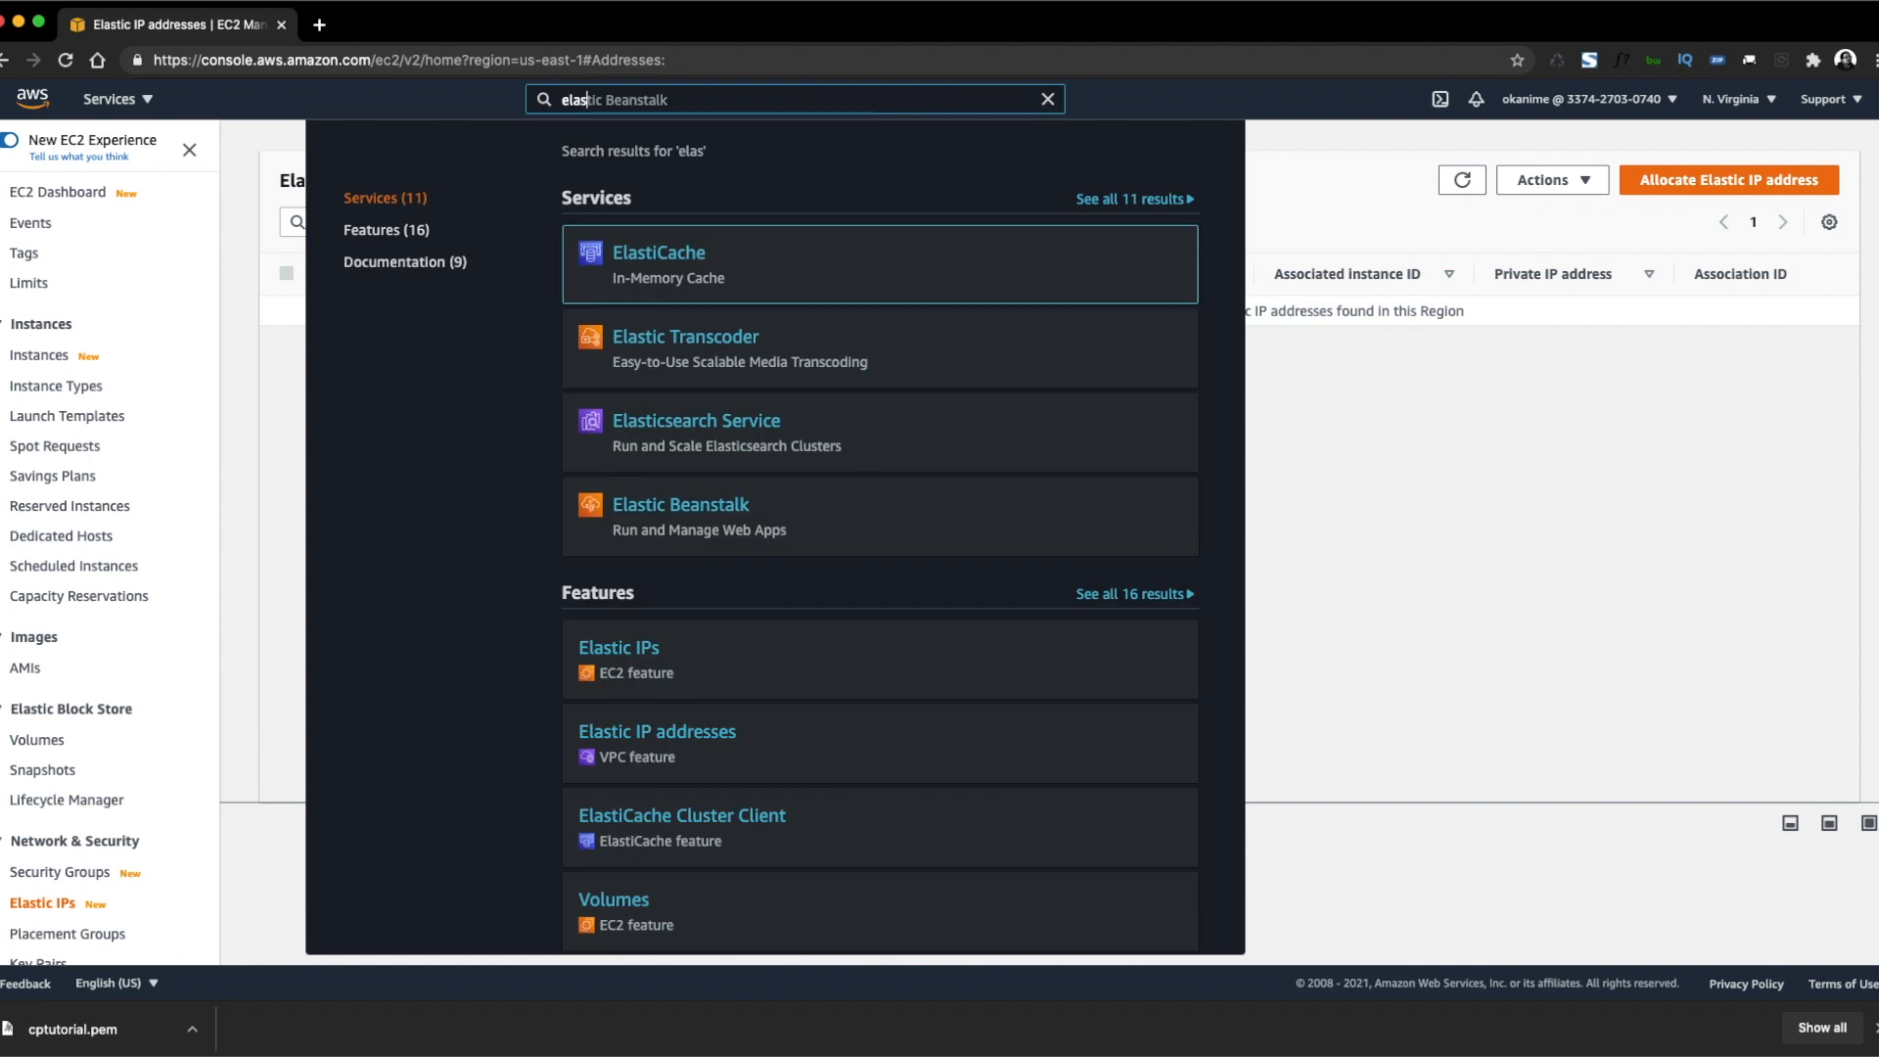
pyautogui.write('t')
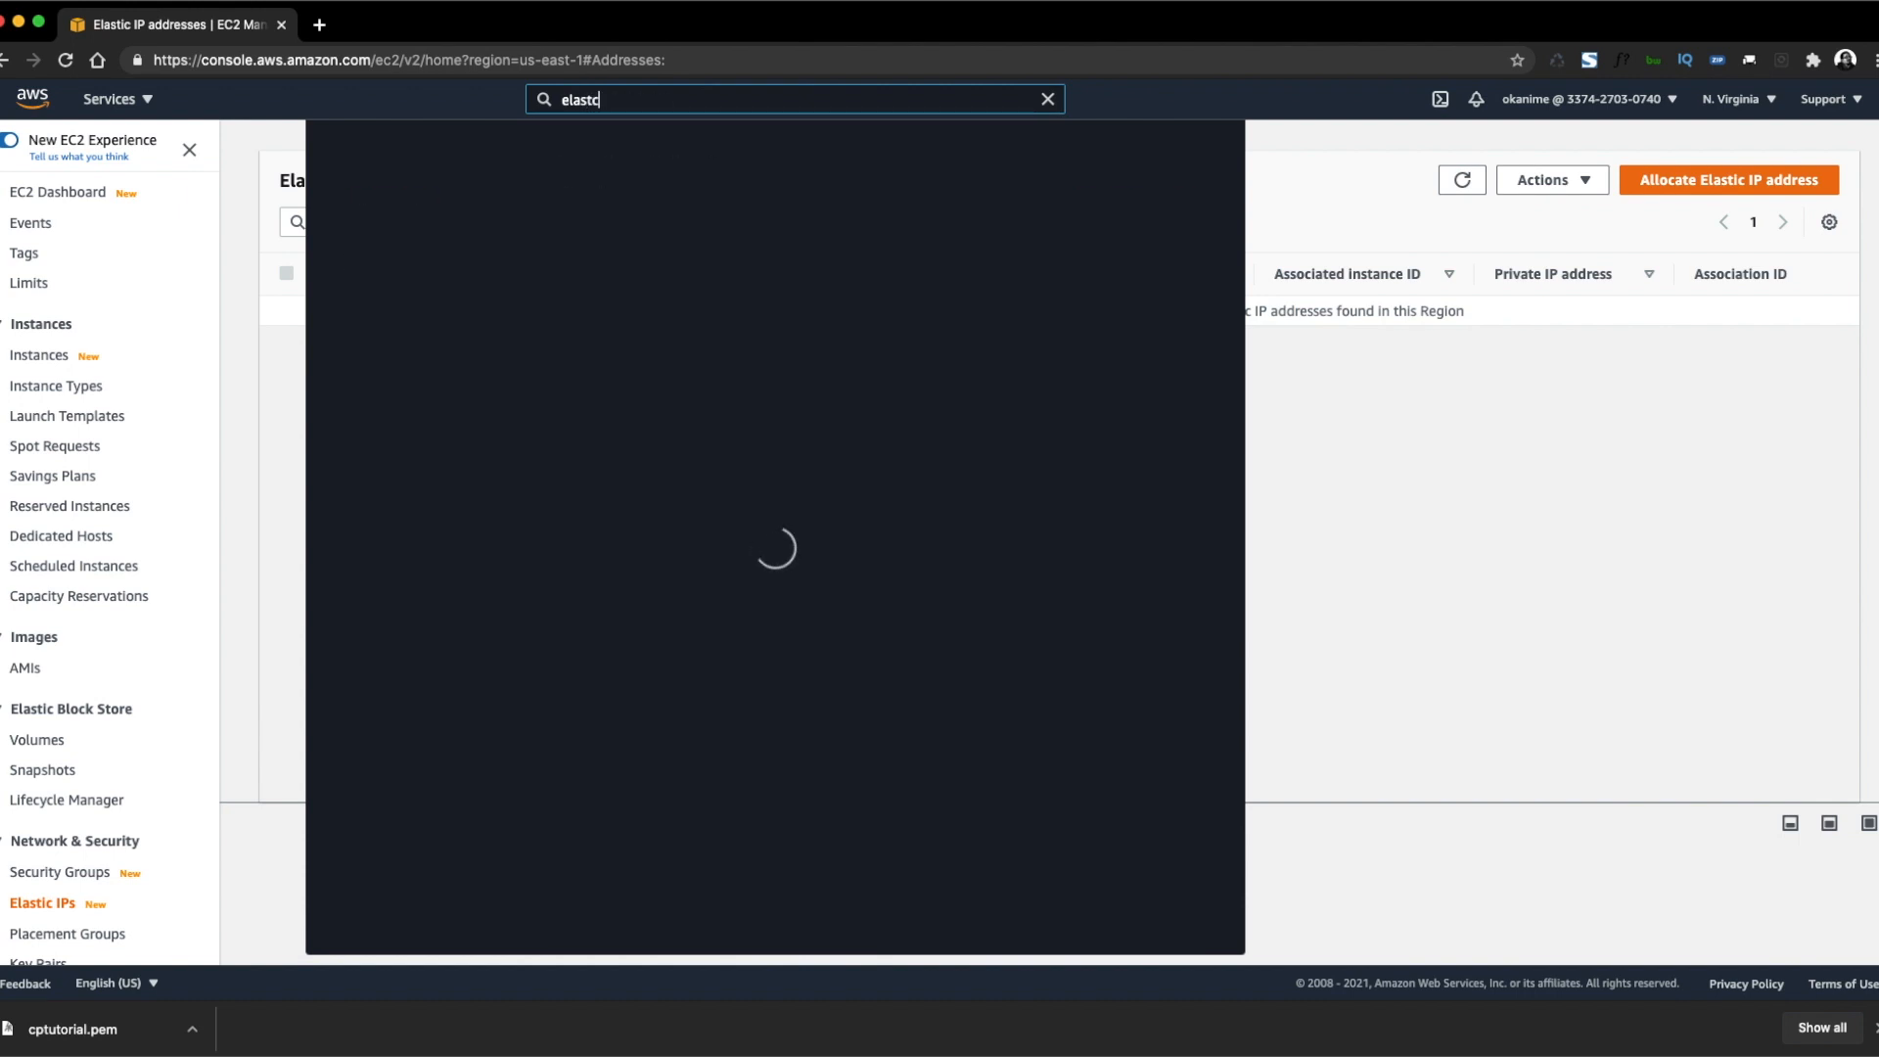
pyautogui.write('ic')
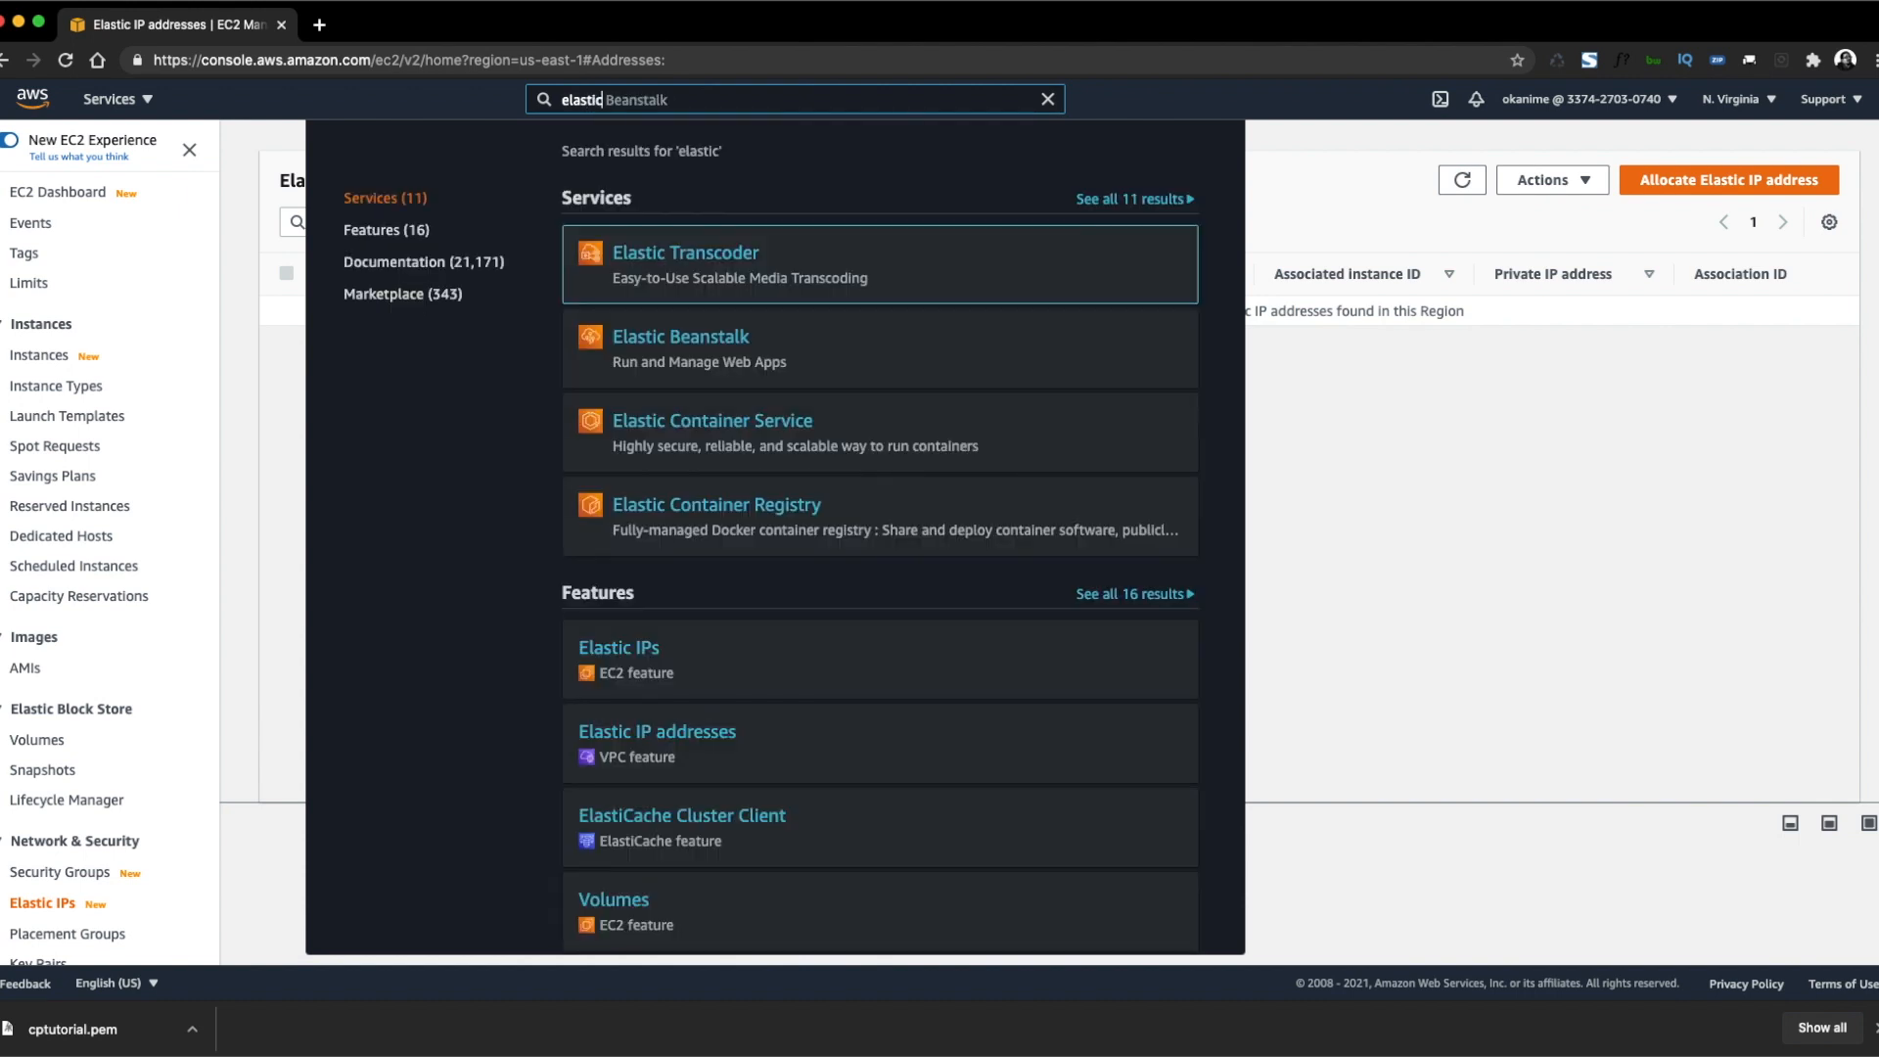
pyautogui.write(' ip')
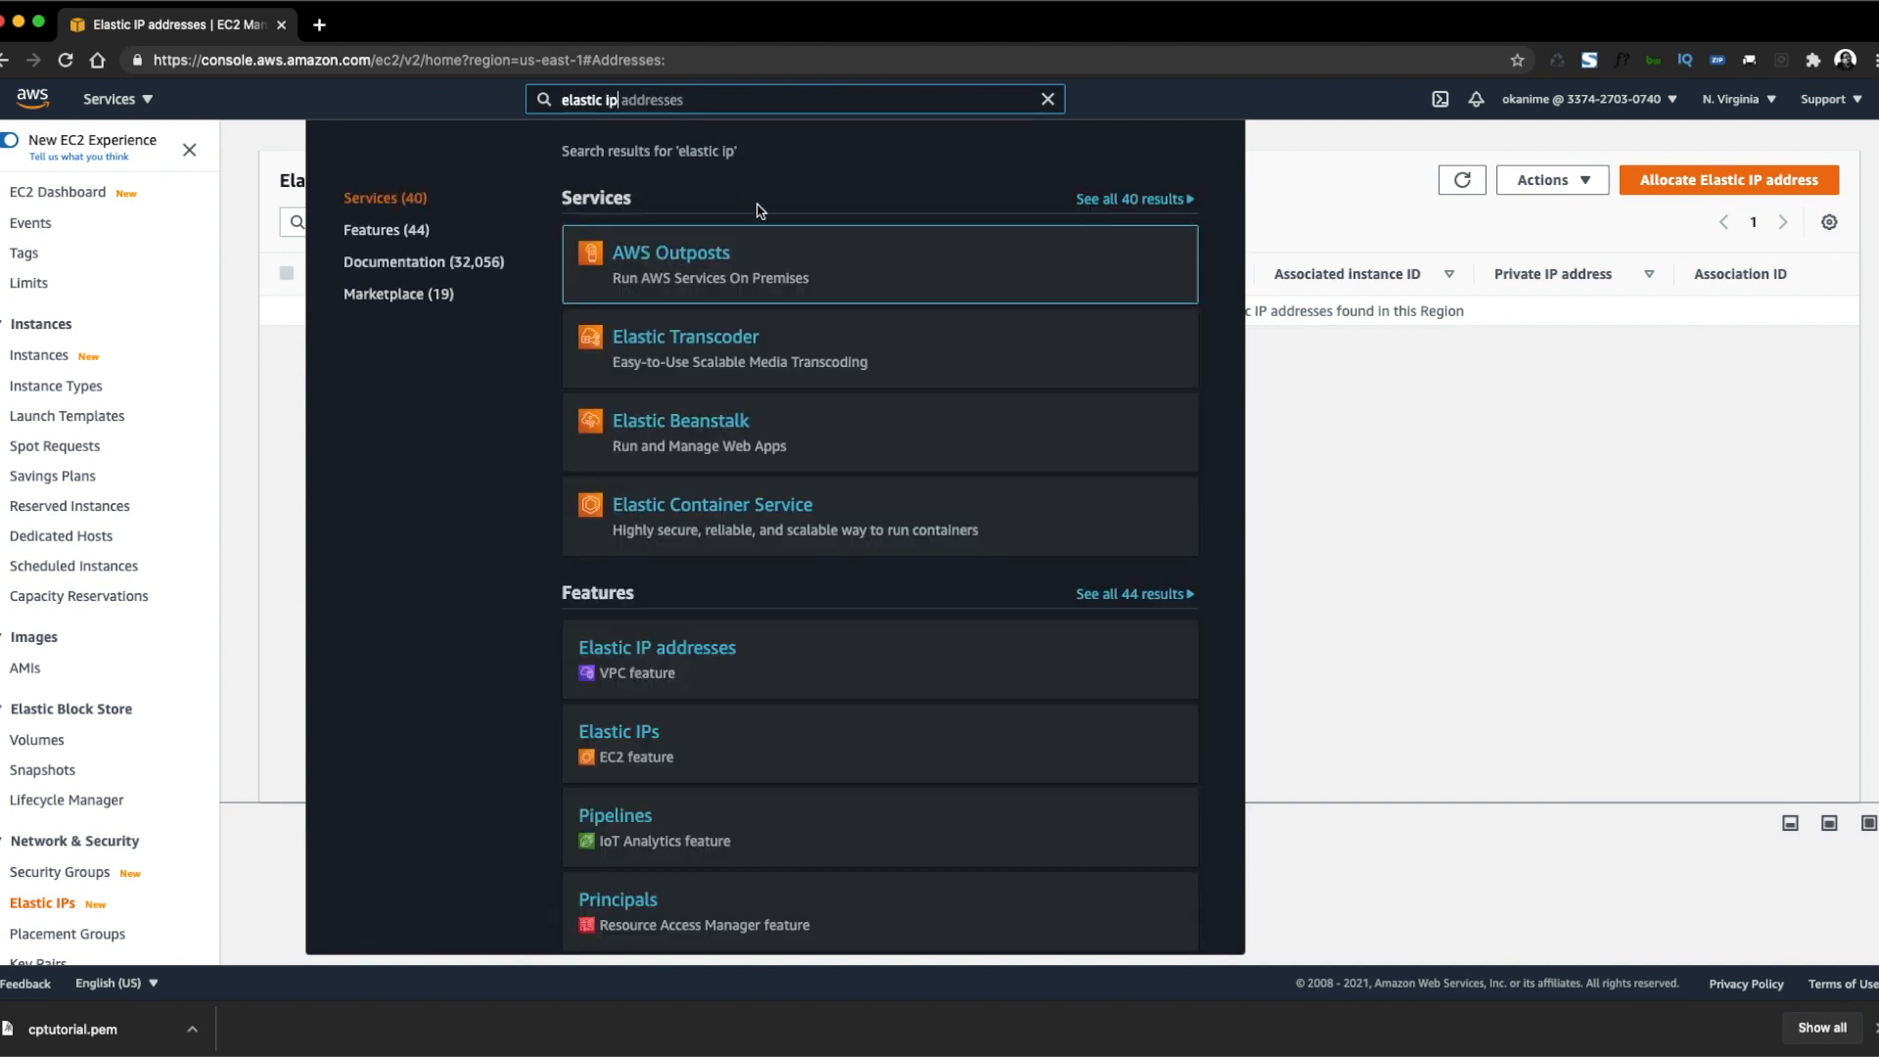
pyautogui.scroll(-2, 837, 504)
pyautogui.scroll(-1, 840, 510)
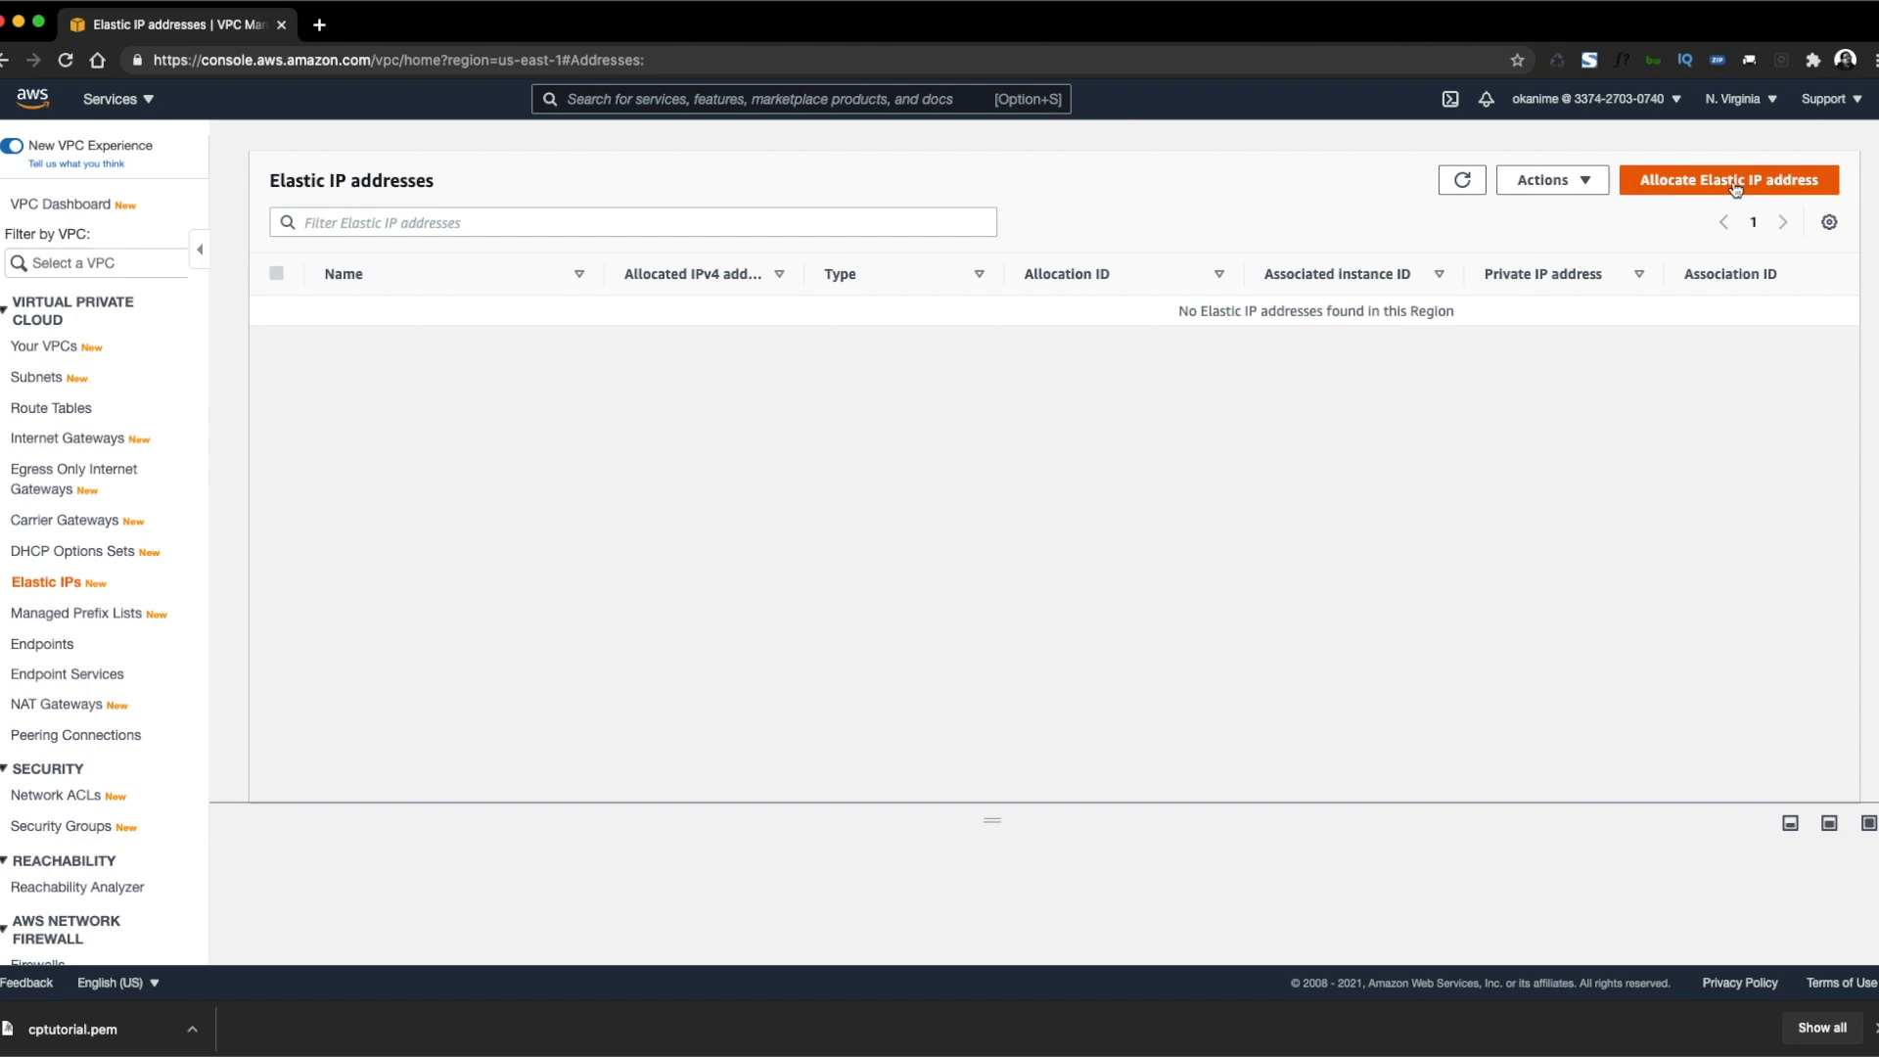
# Allocate a new Elastic IP address from Amazon's IPv4 pool in us-east-1, with a Name tag of CP_Tutorial_IP.
pyautogui.click(1700, 188)
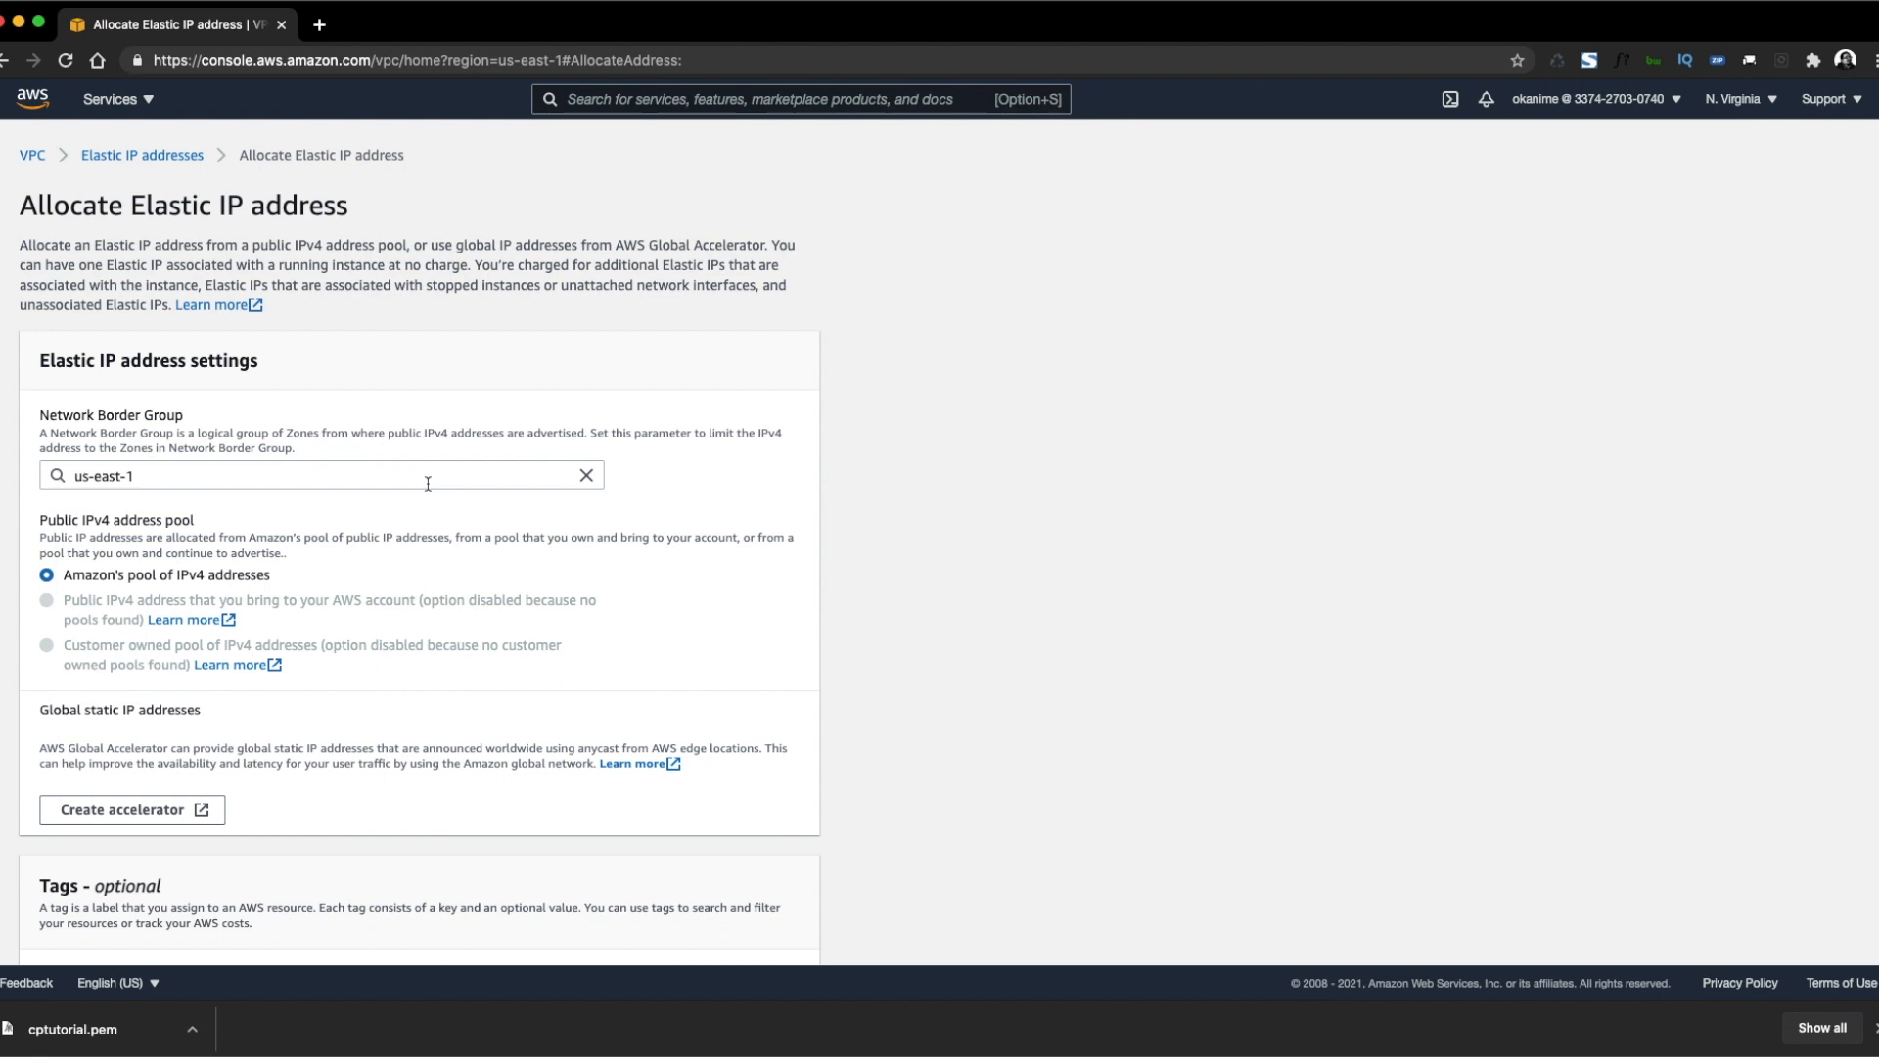
pyautogui.scroll(-3, 427, 483)
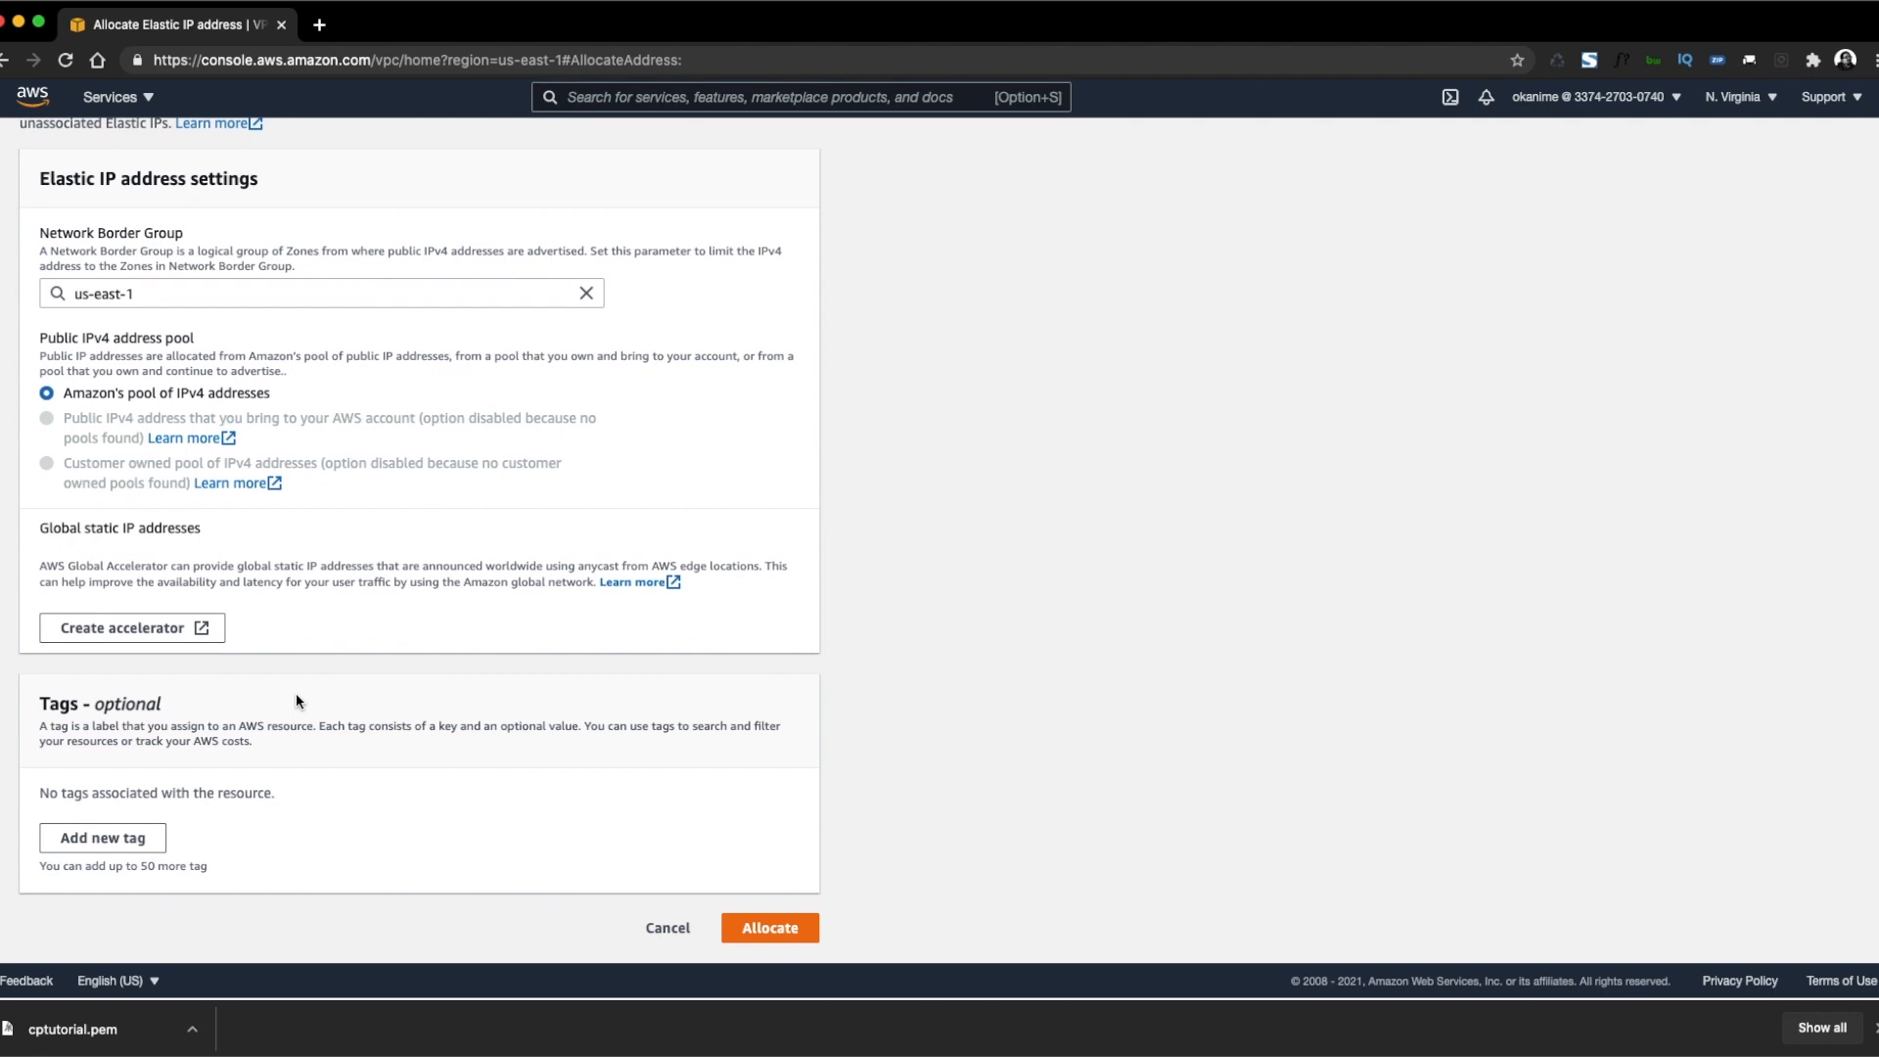
pyautogui.click(126, 847)
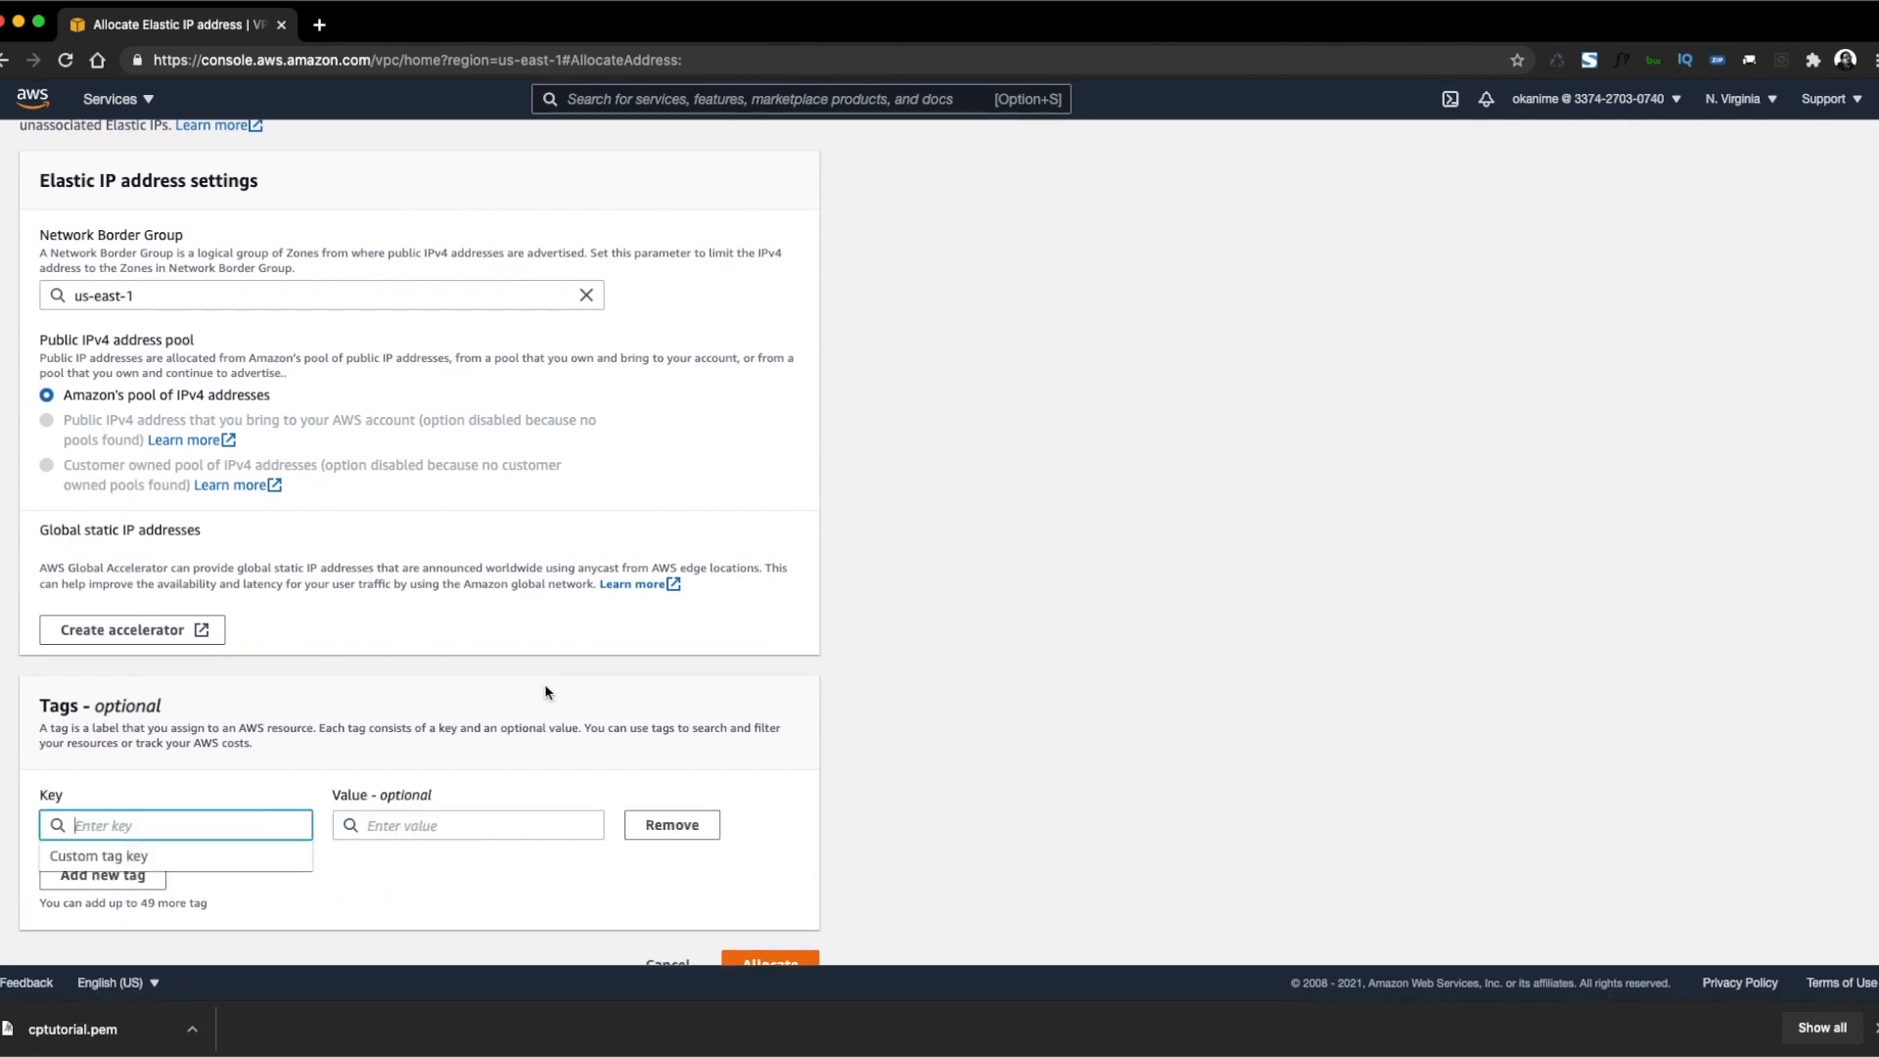
pyautogui.write('Name')
pyautogui.press('Tab')
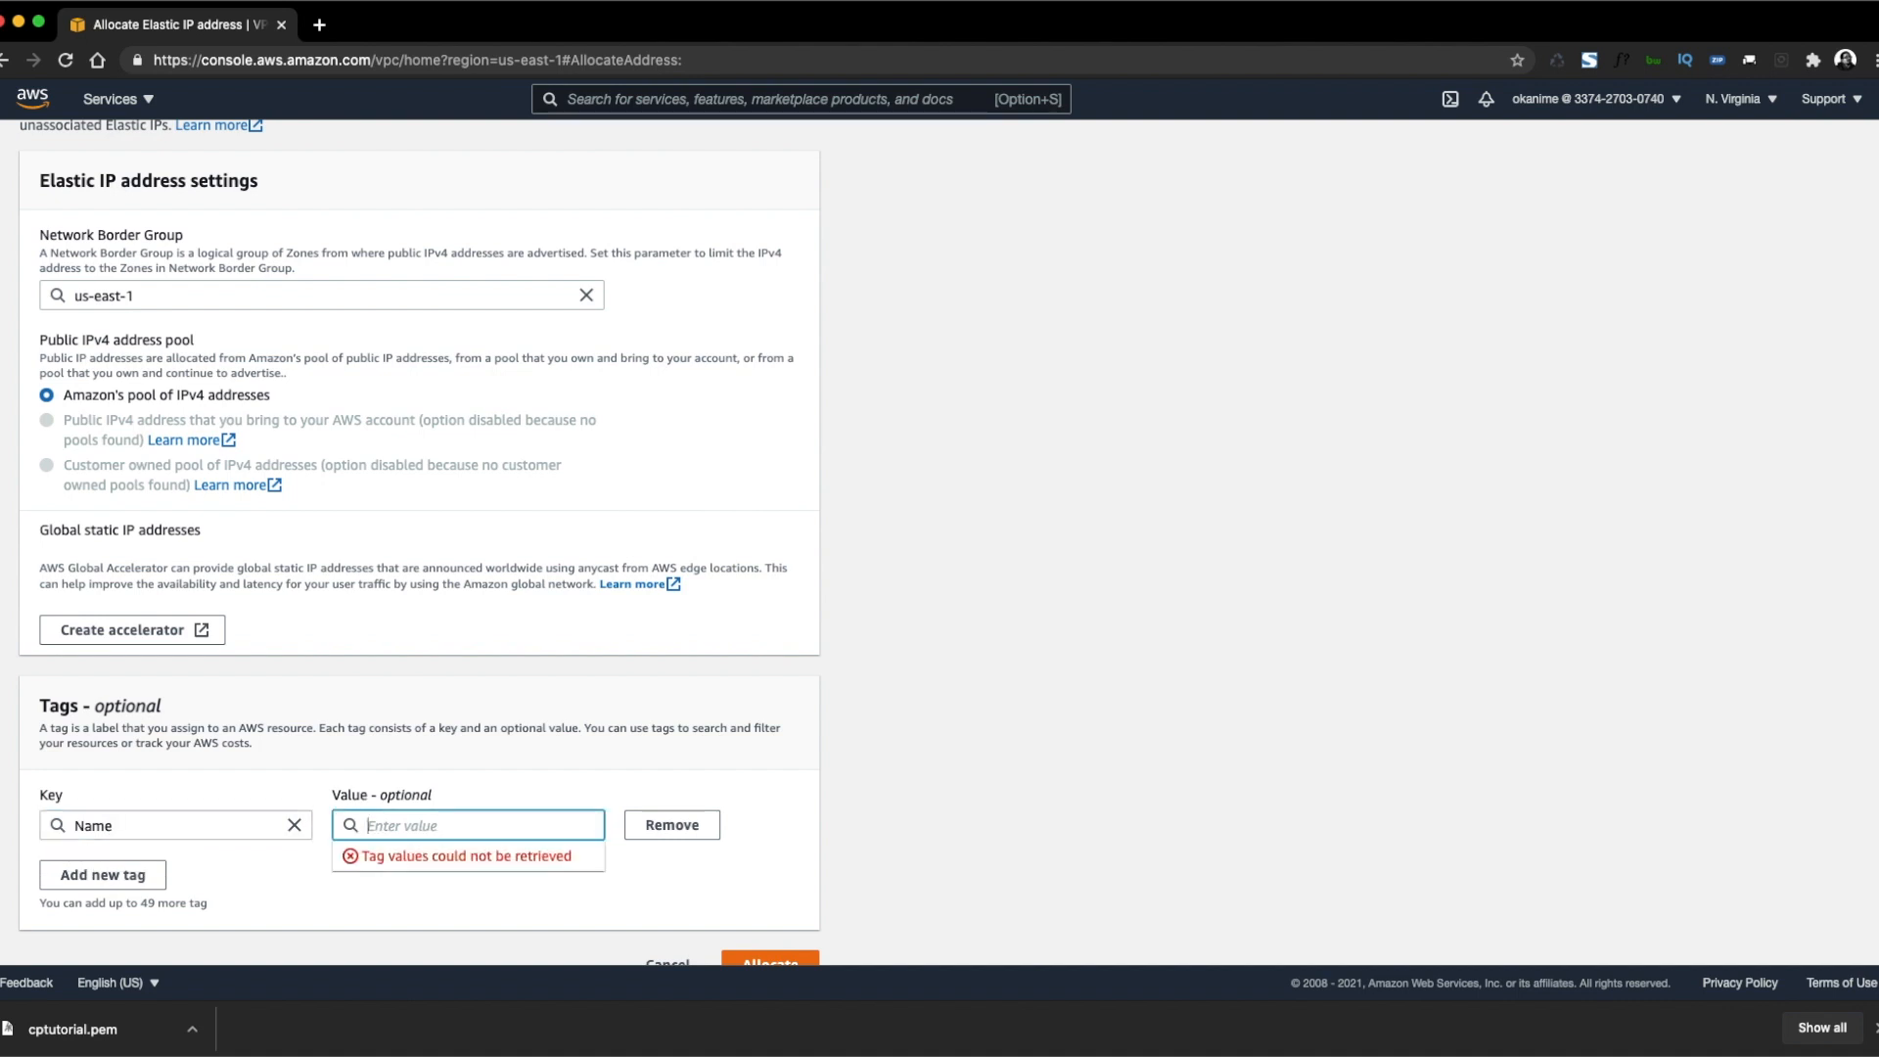
pyautogui.write('cP_T')
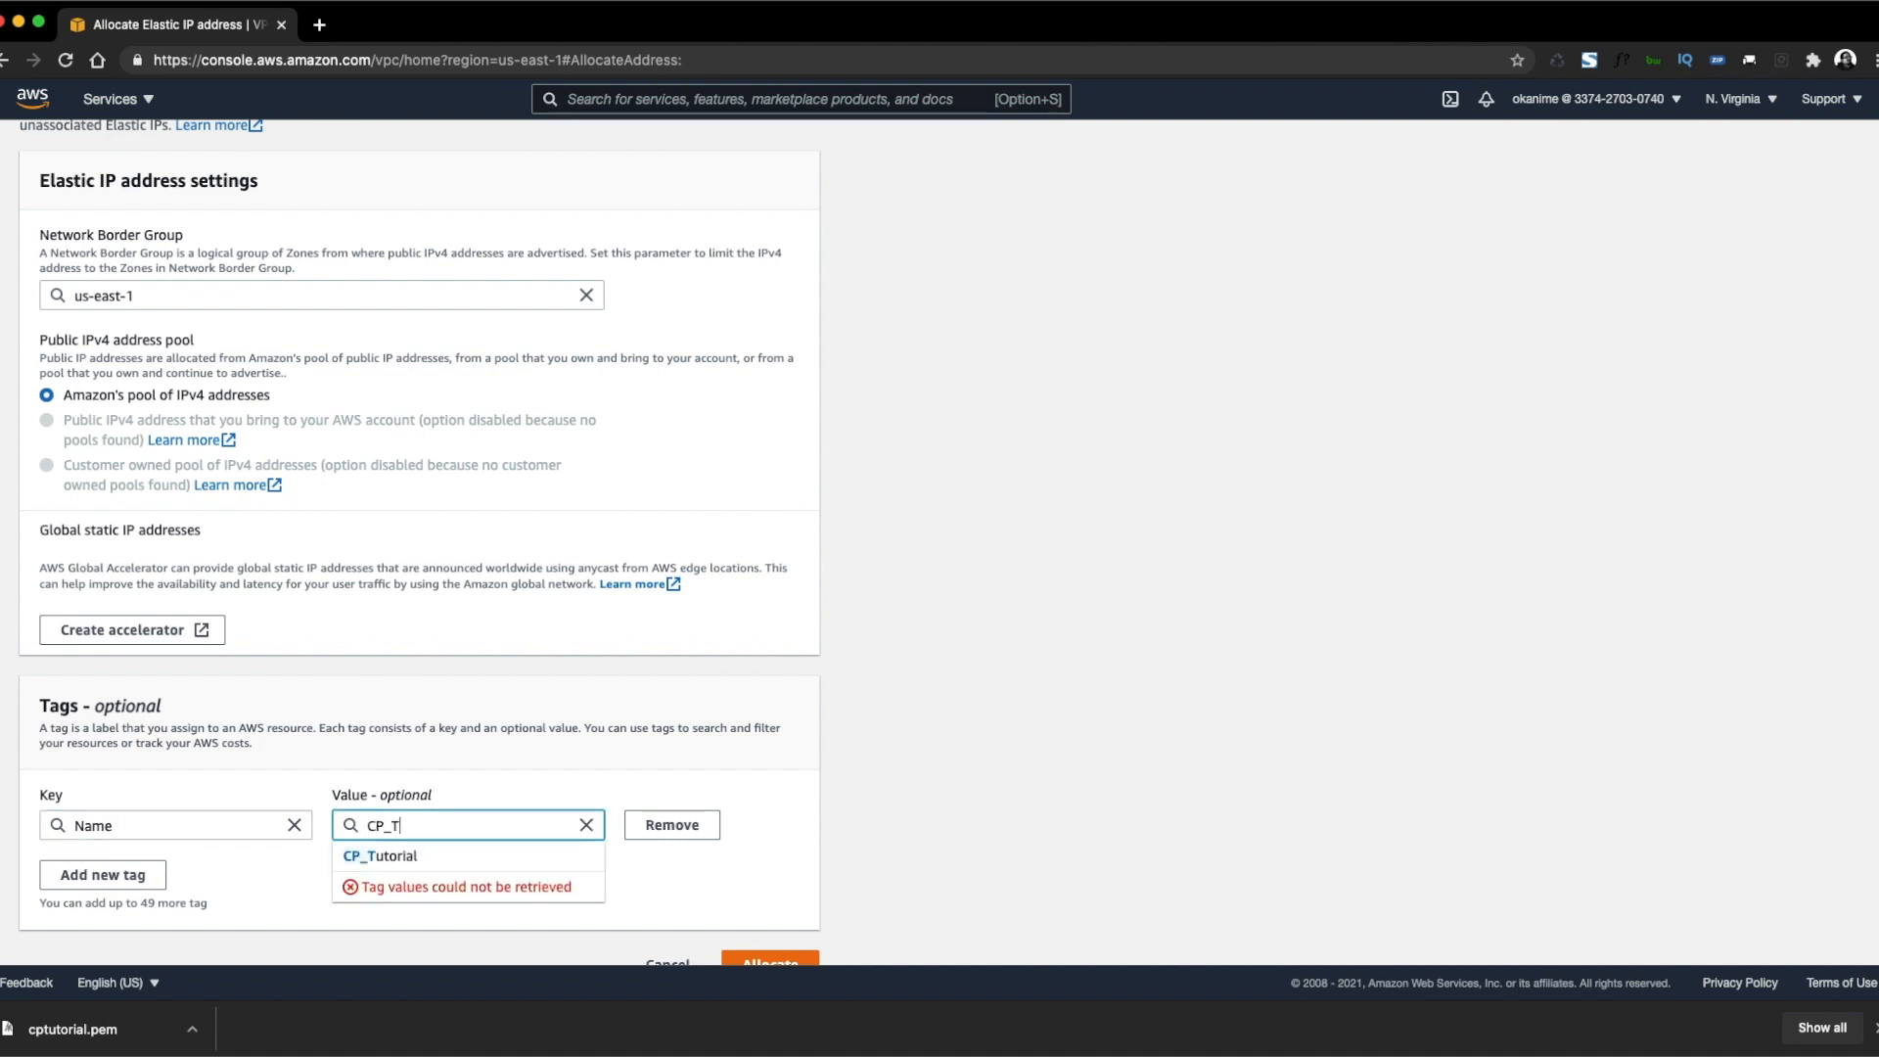
pyautogui.write('utorial_IP')
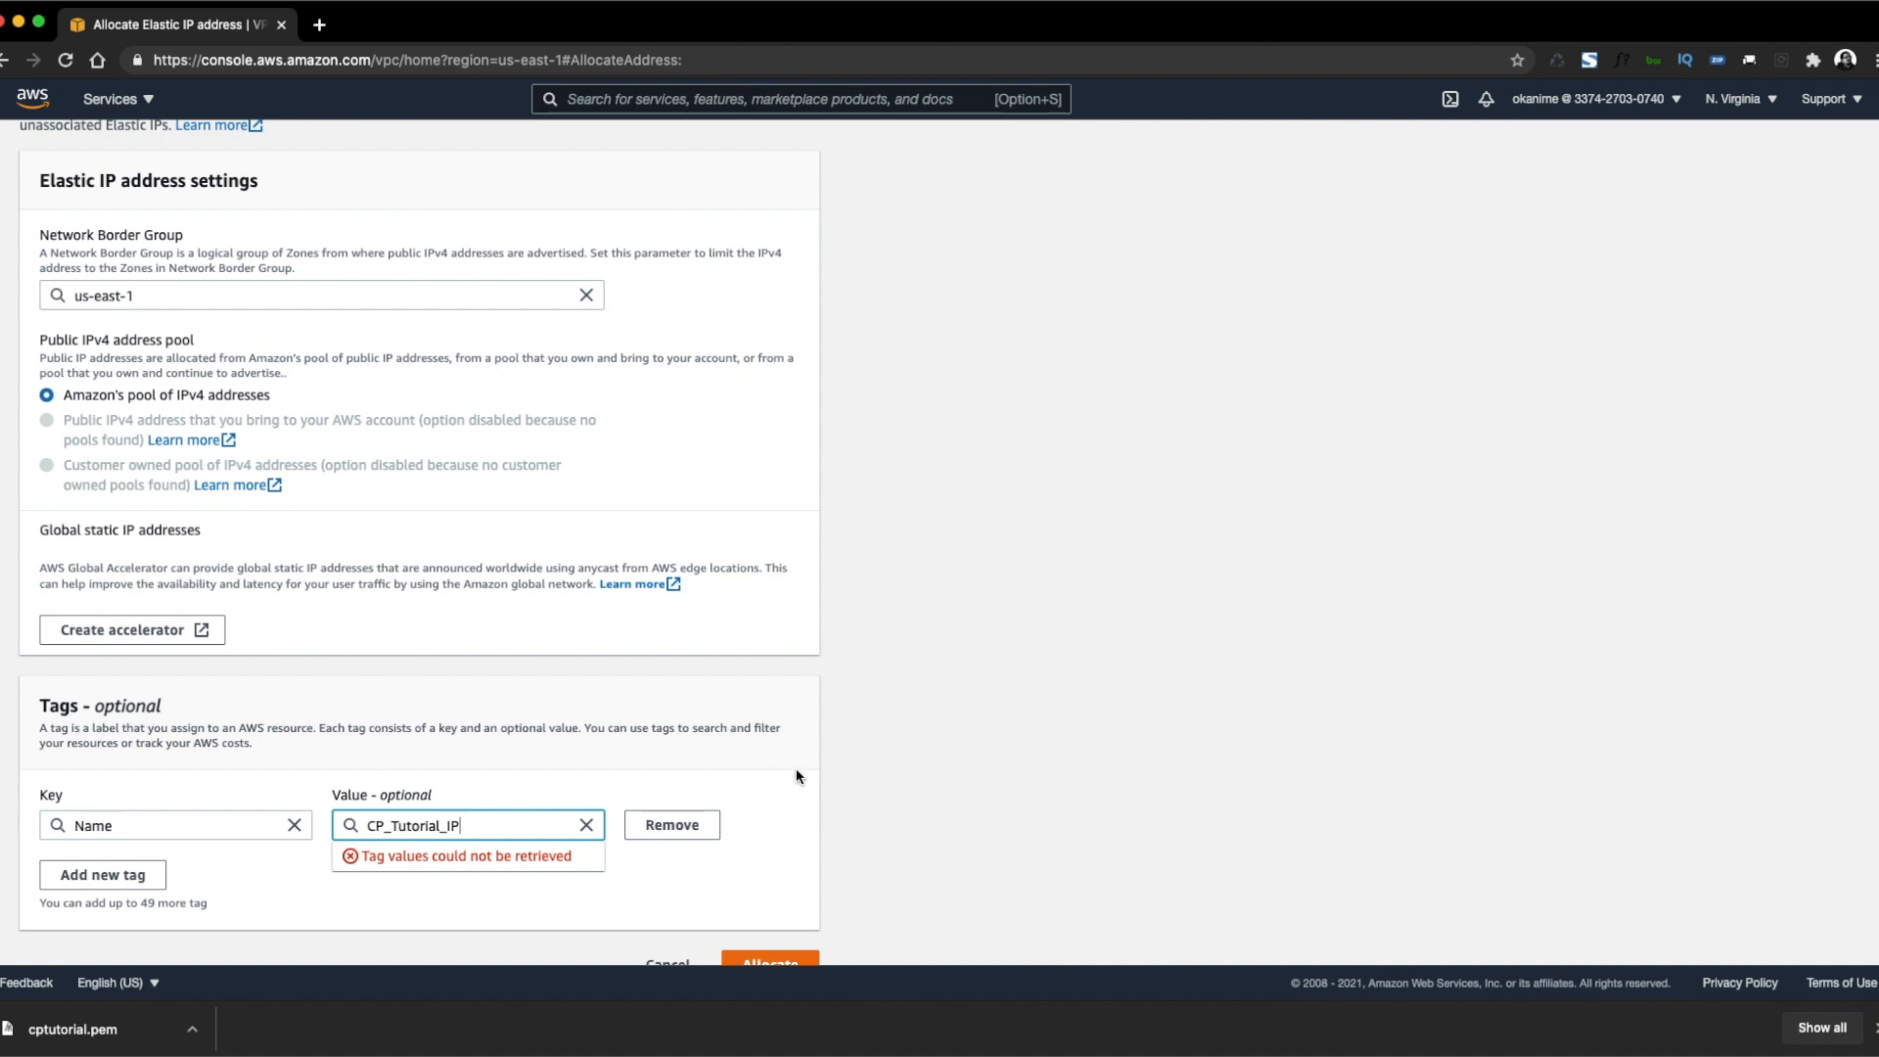
pyautogui.click(1004, 832)
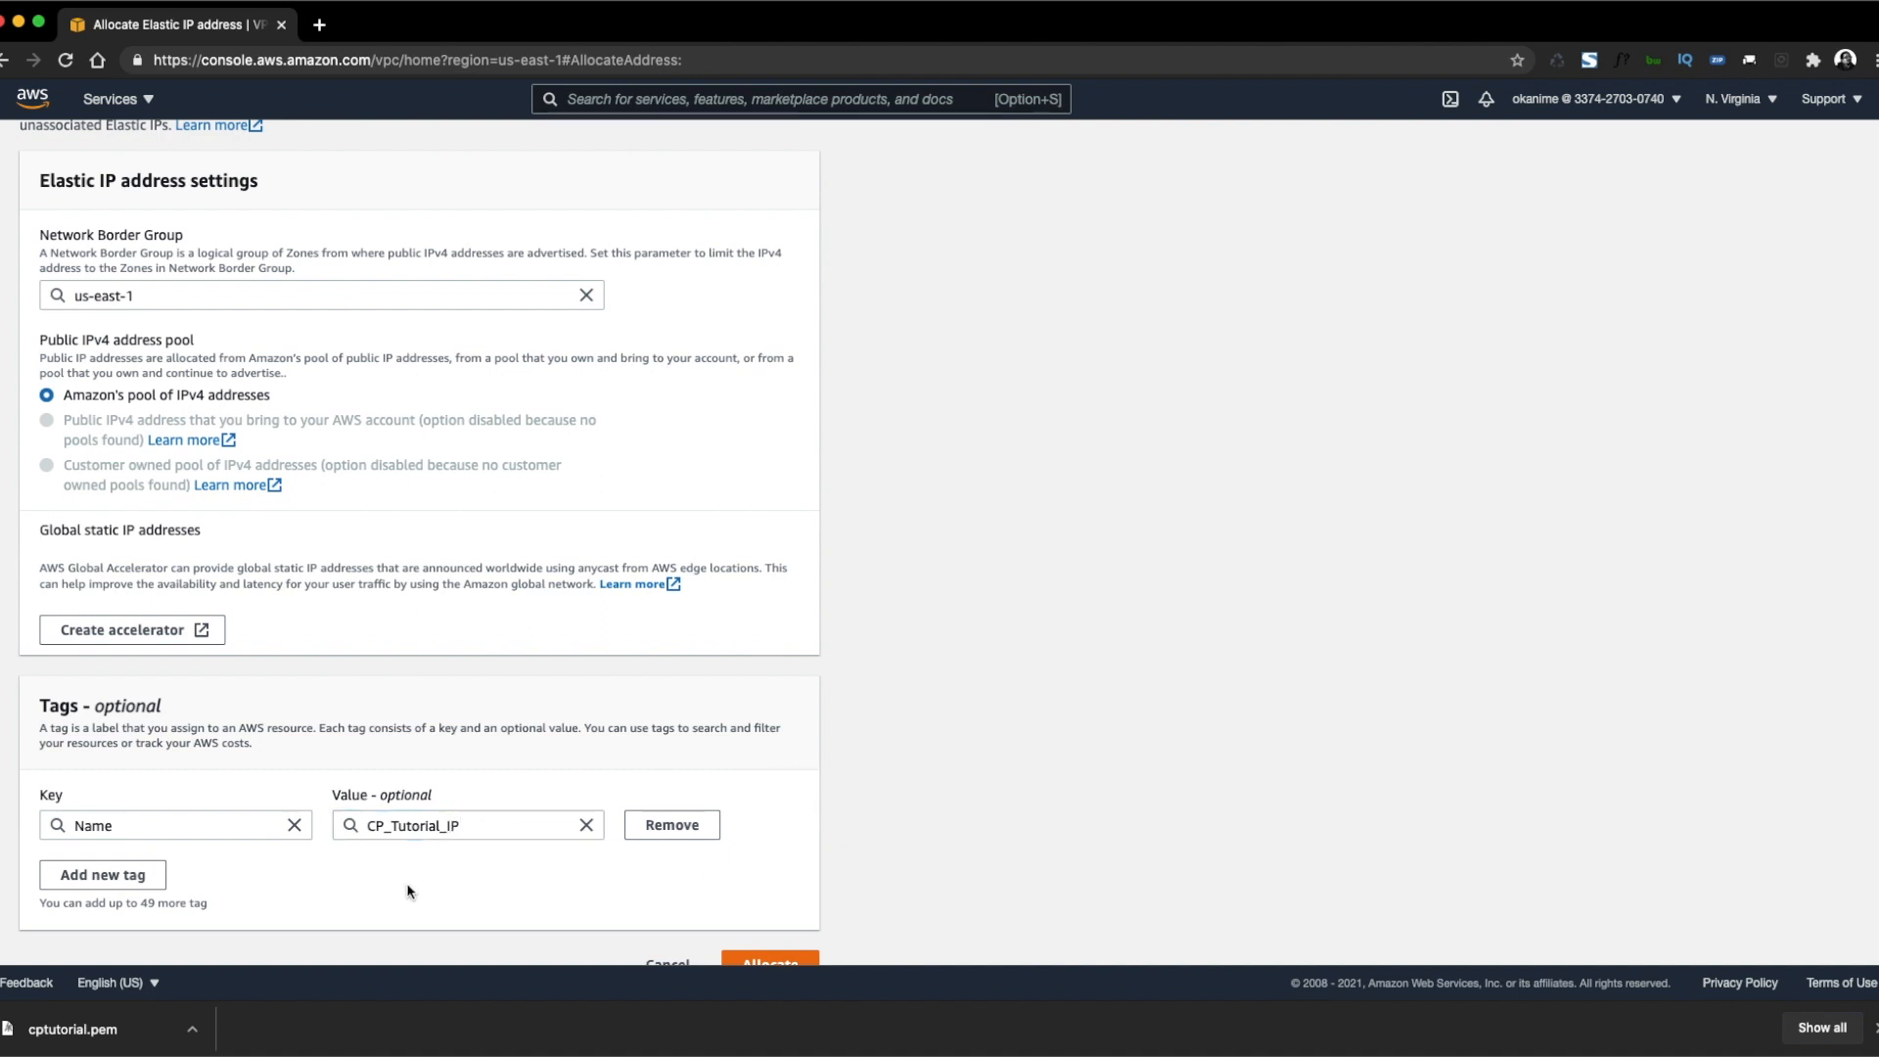
pyautogui.scroll(-1, 391, 879)
pyautogui.click(765, 935)
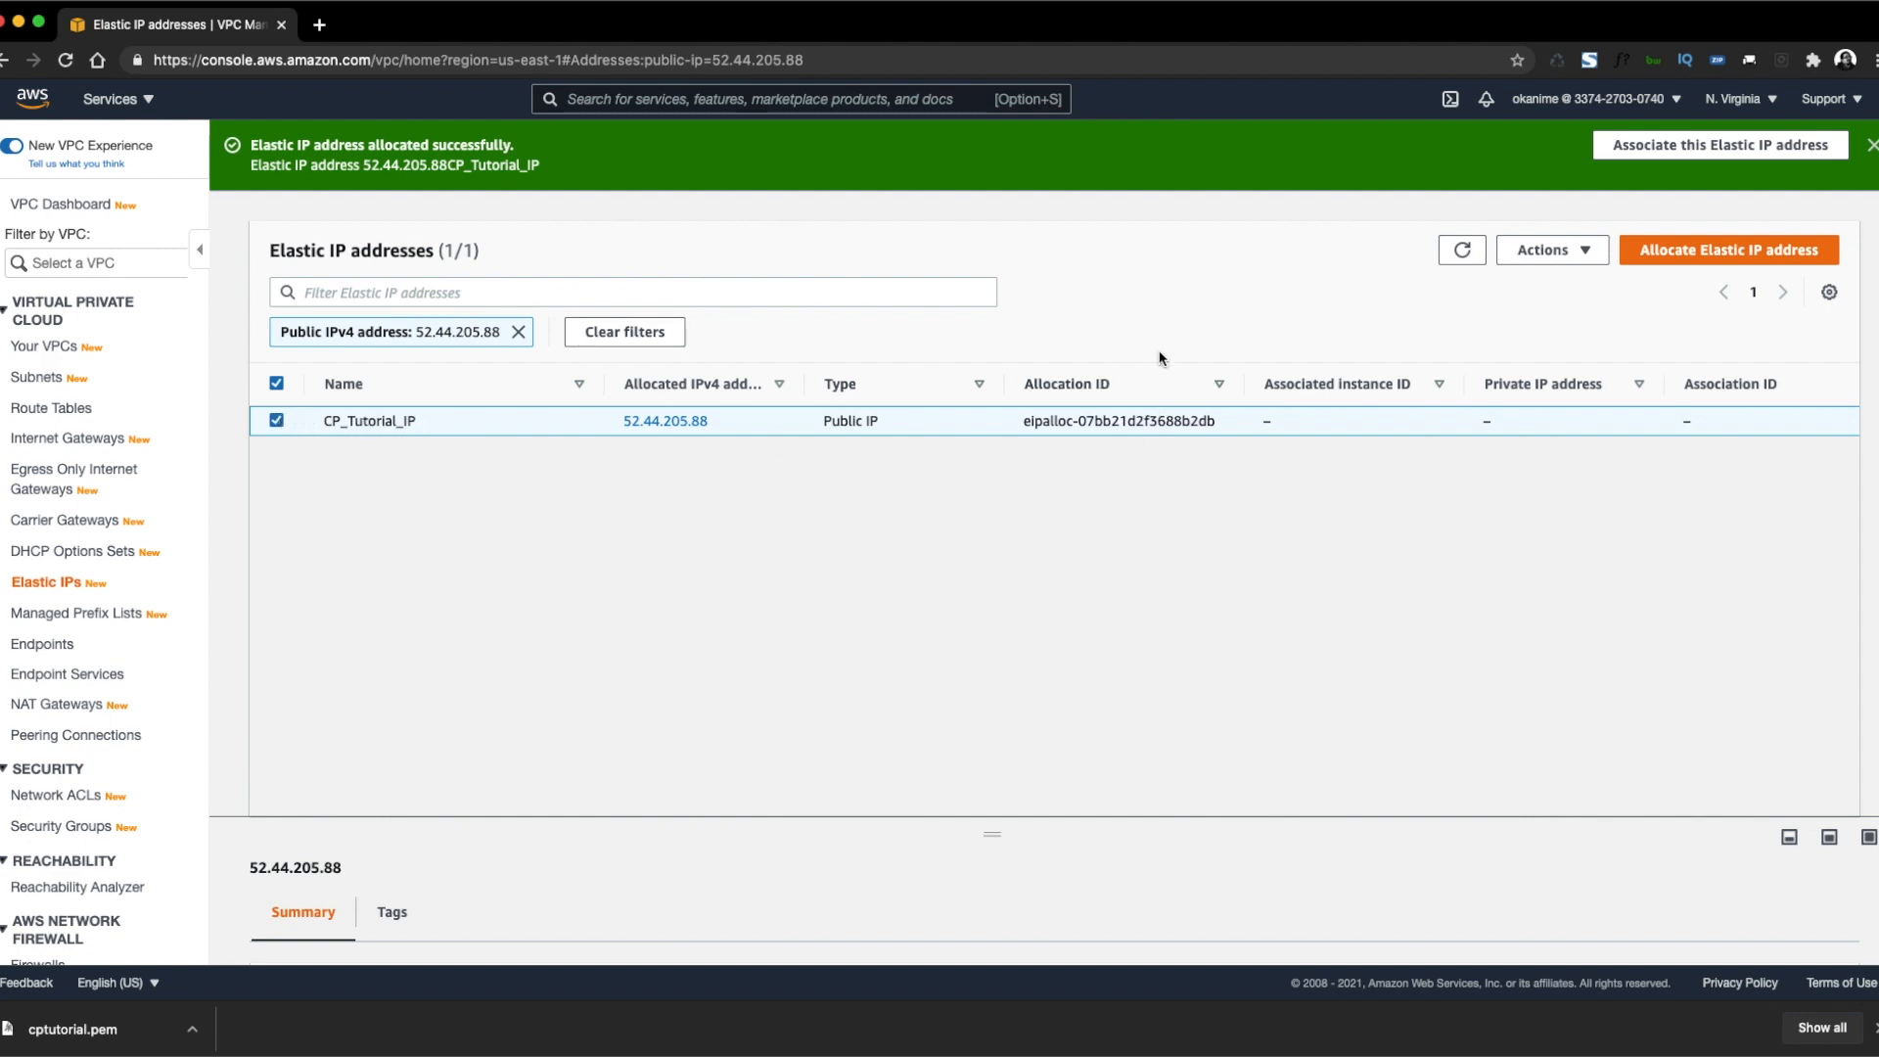
# Associate the CP_Tutorial_IP Elastic IP address with the CP_Tutorial instance, using private IP address 172.31.91.136.
pyautogui.click(1591, 251)
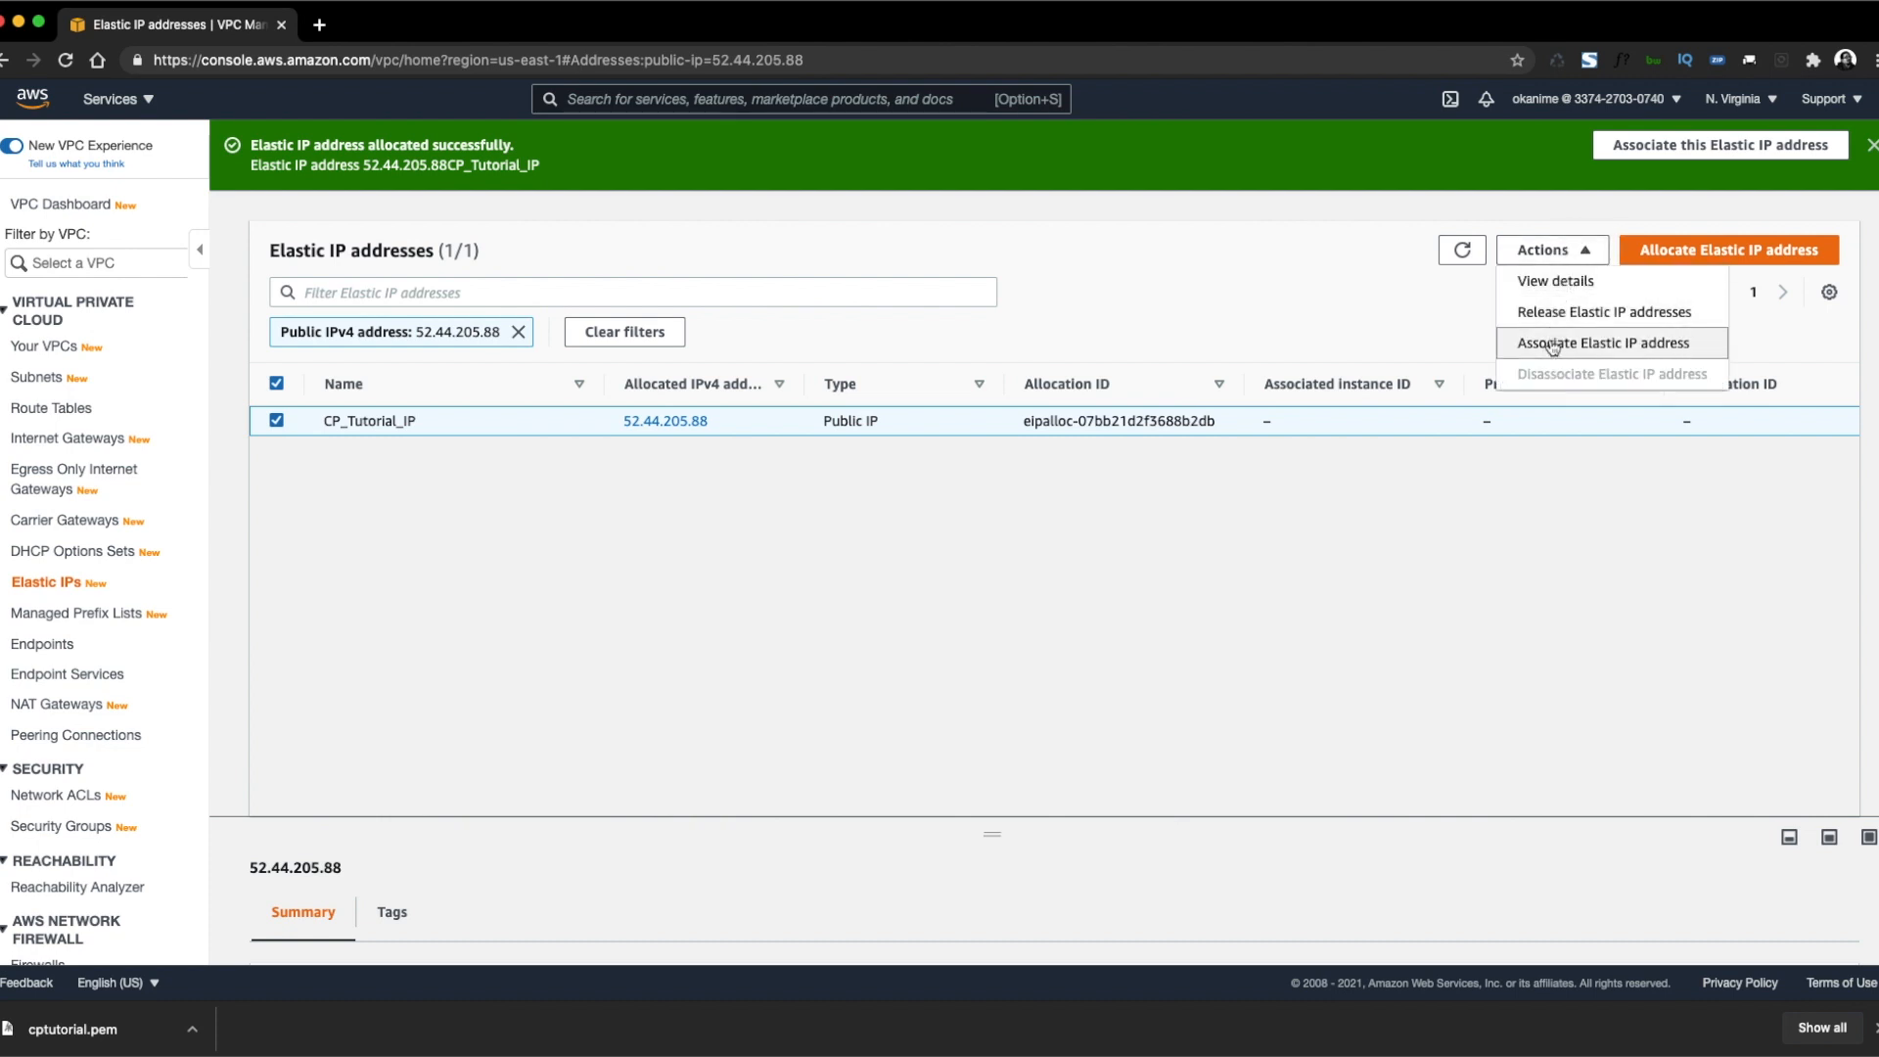
pyautogui.click(1552, 344)
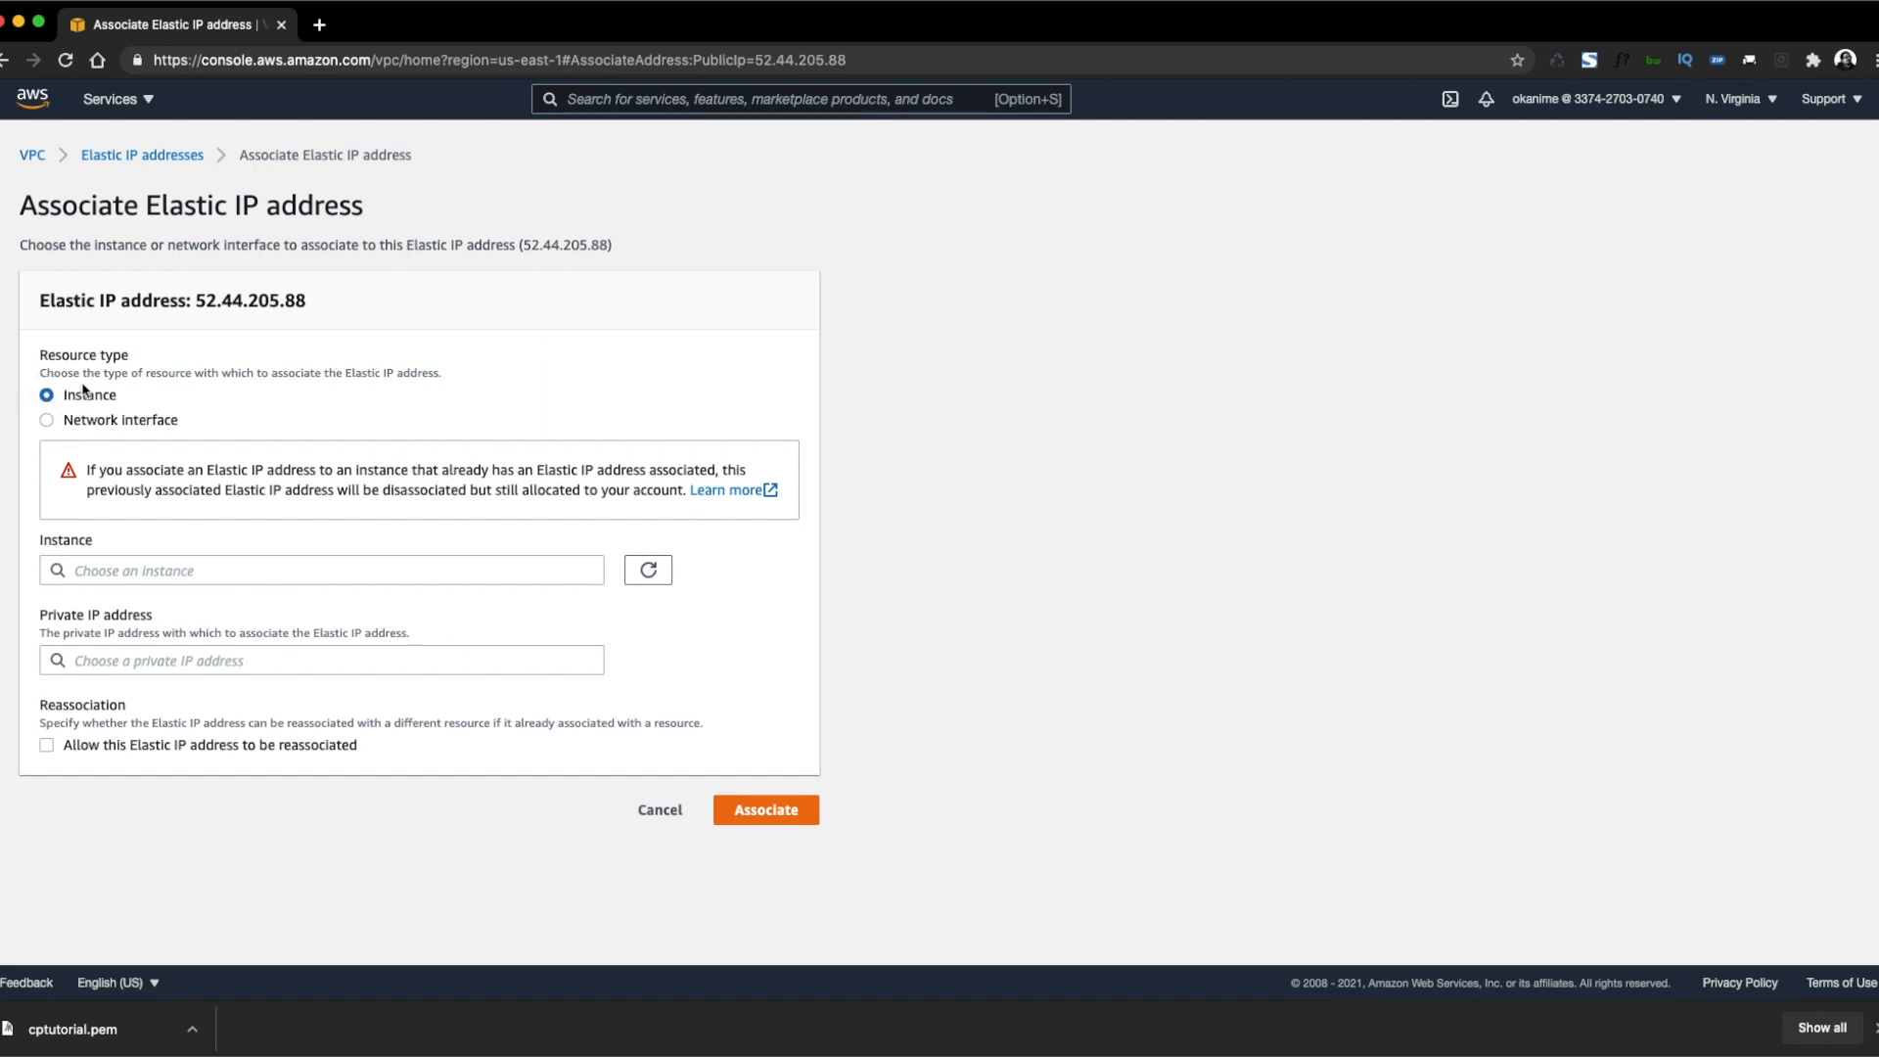
pyautogui.click(361, 570)
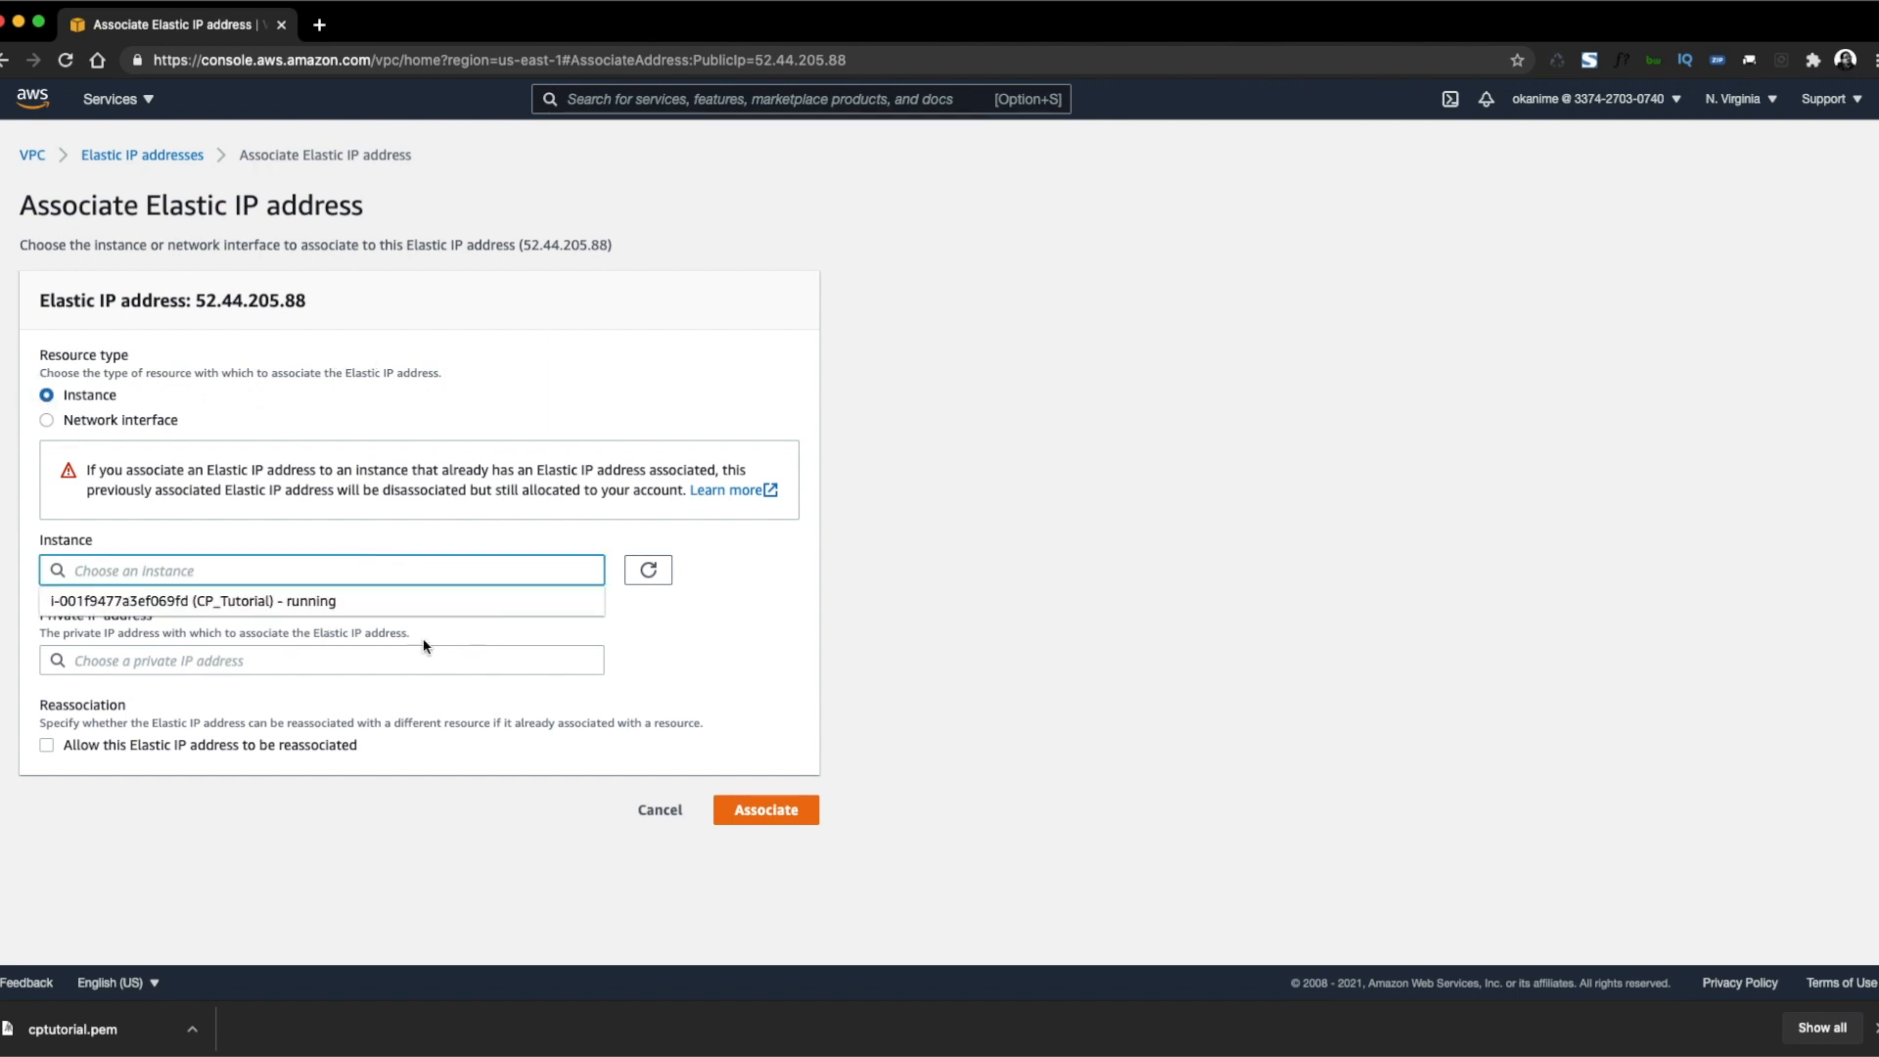
pyautogui.click(314, 603)
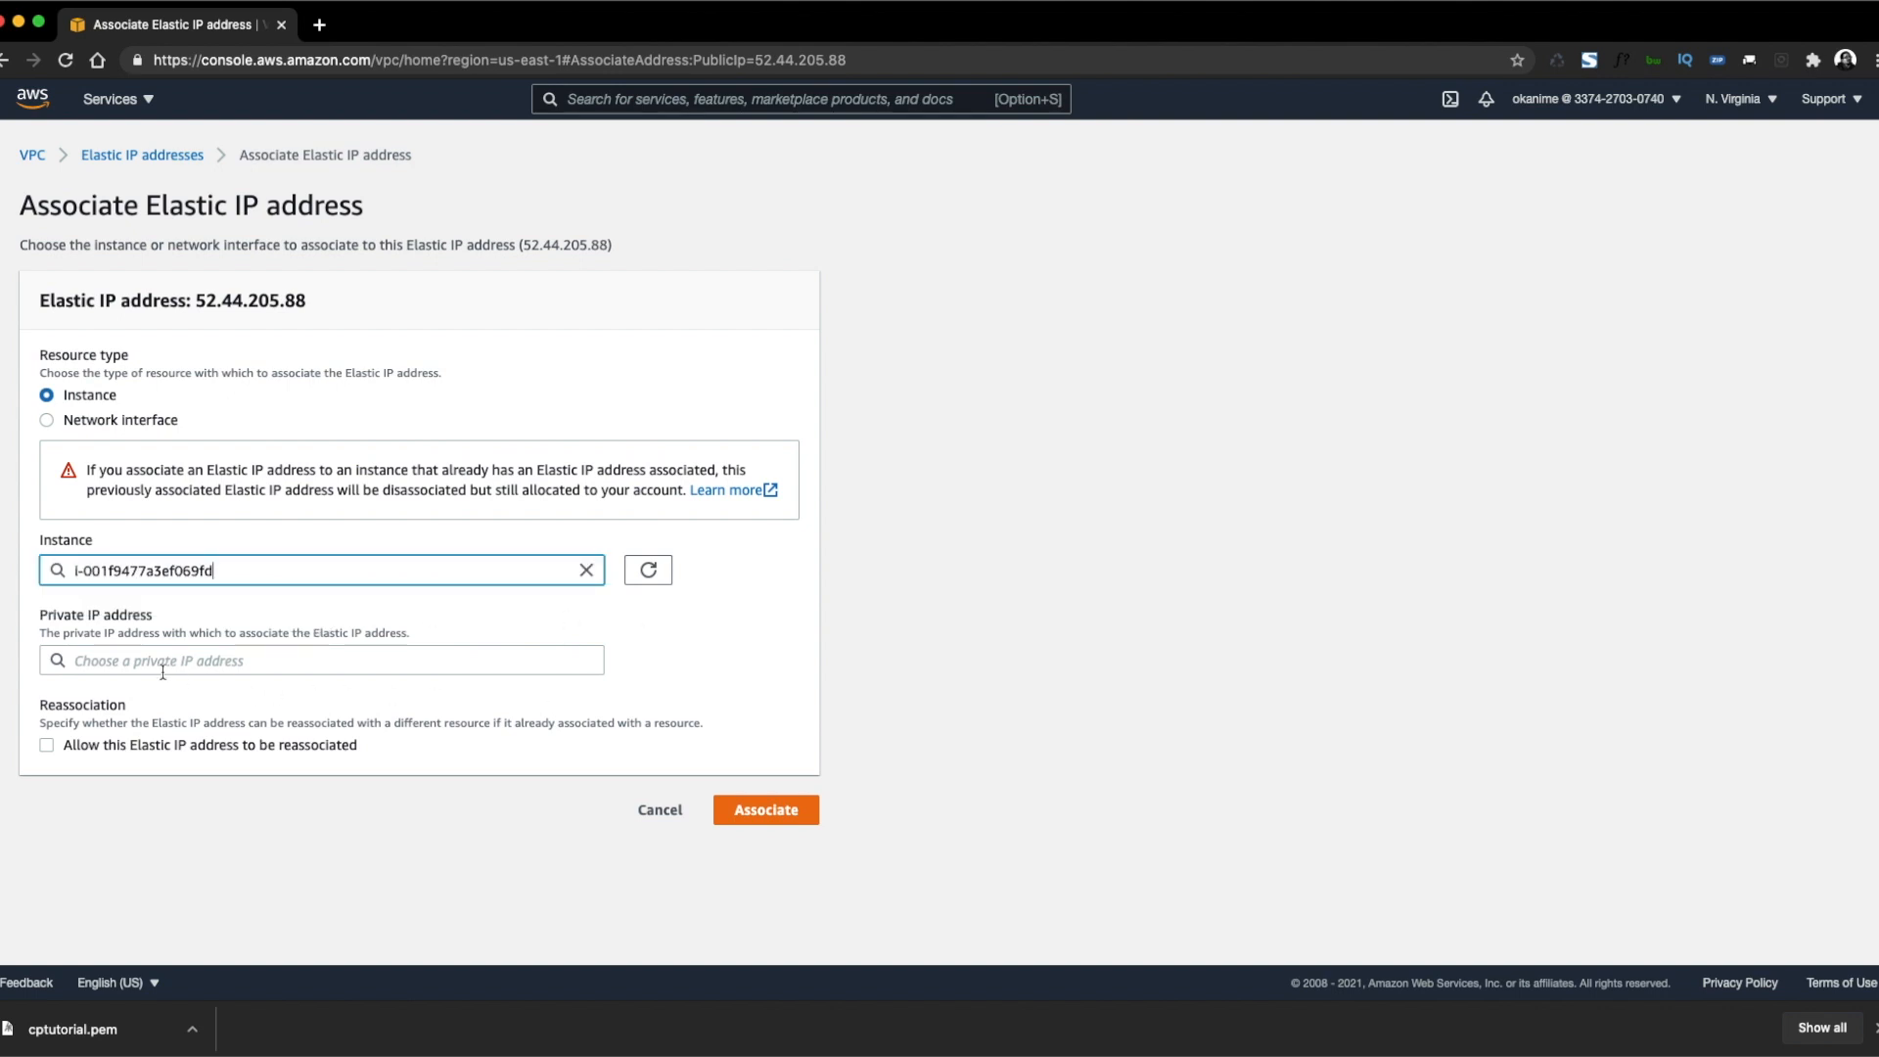
pyautogui.click(164, 663)
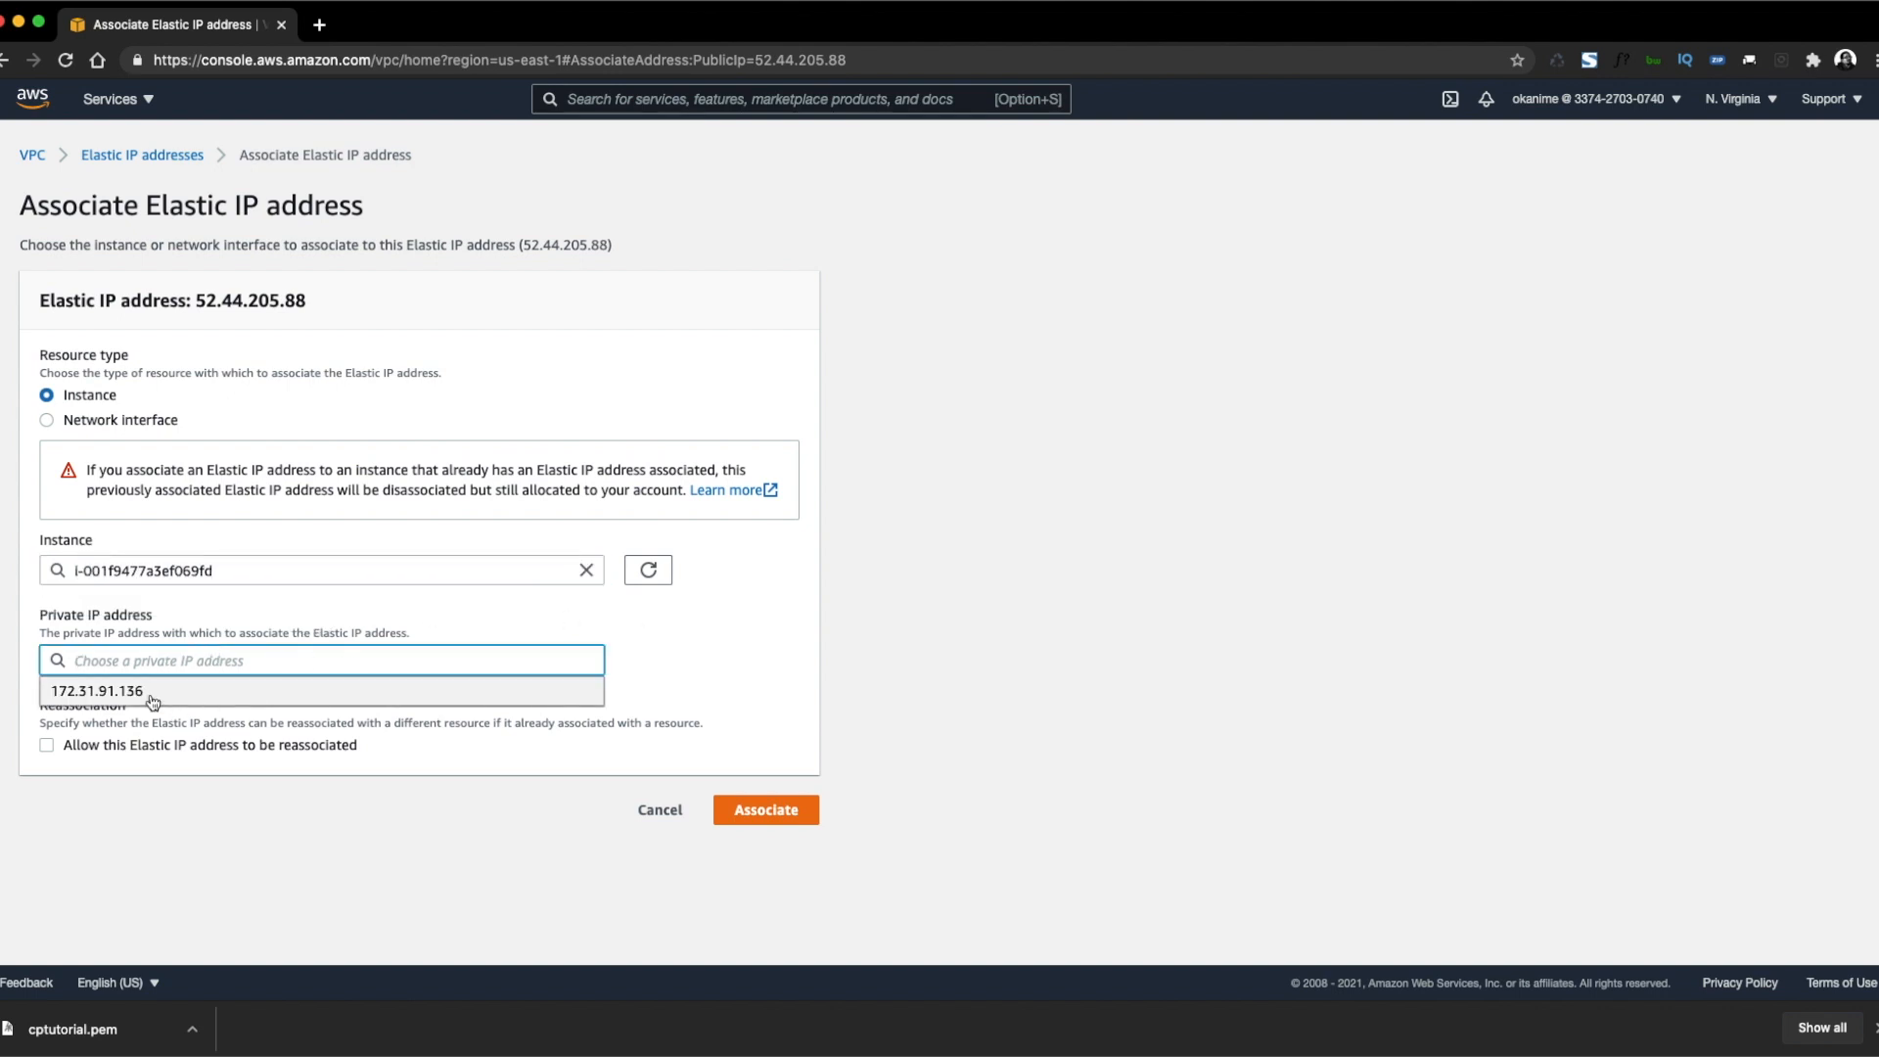
pyautogui.click(152, 695)
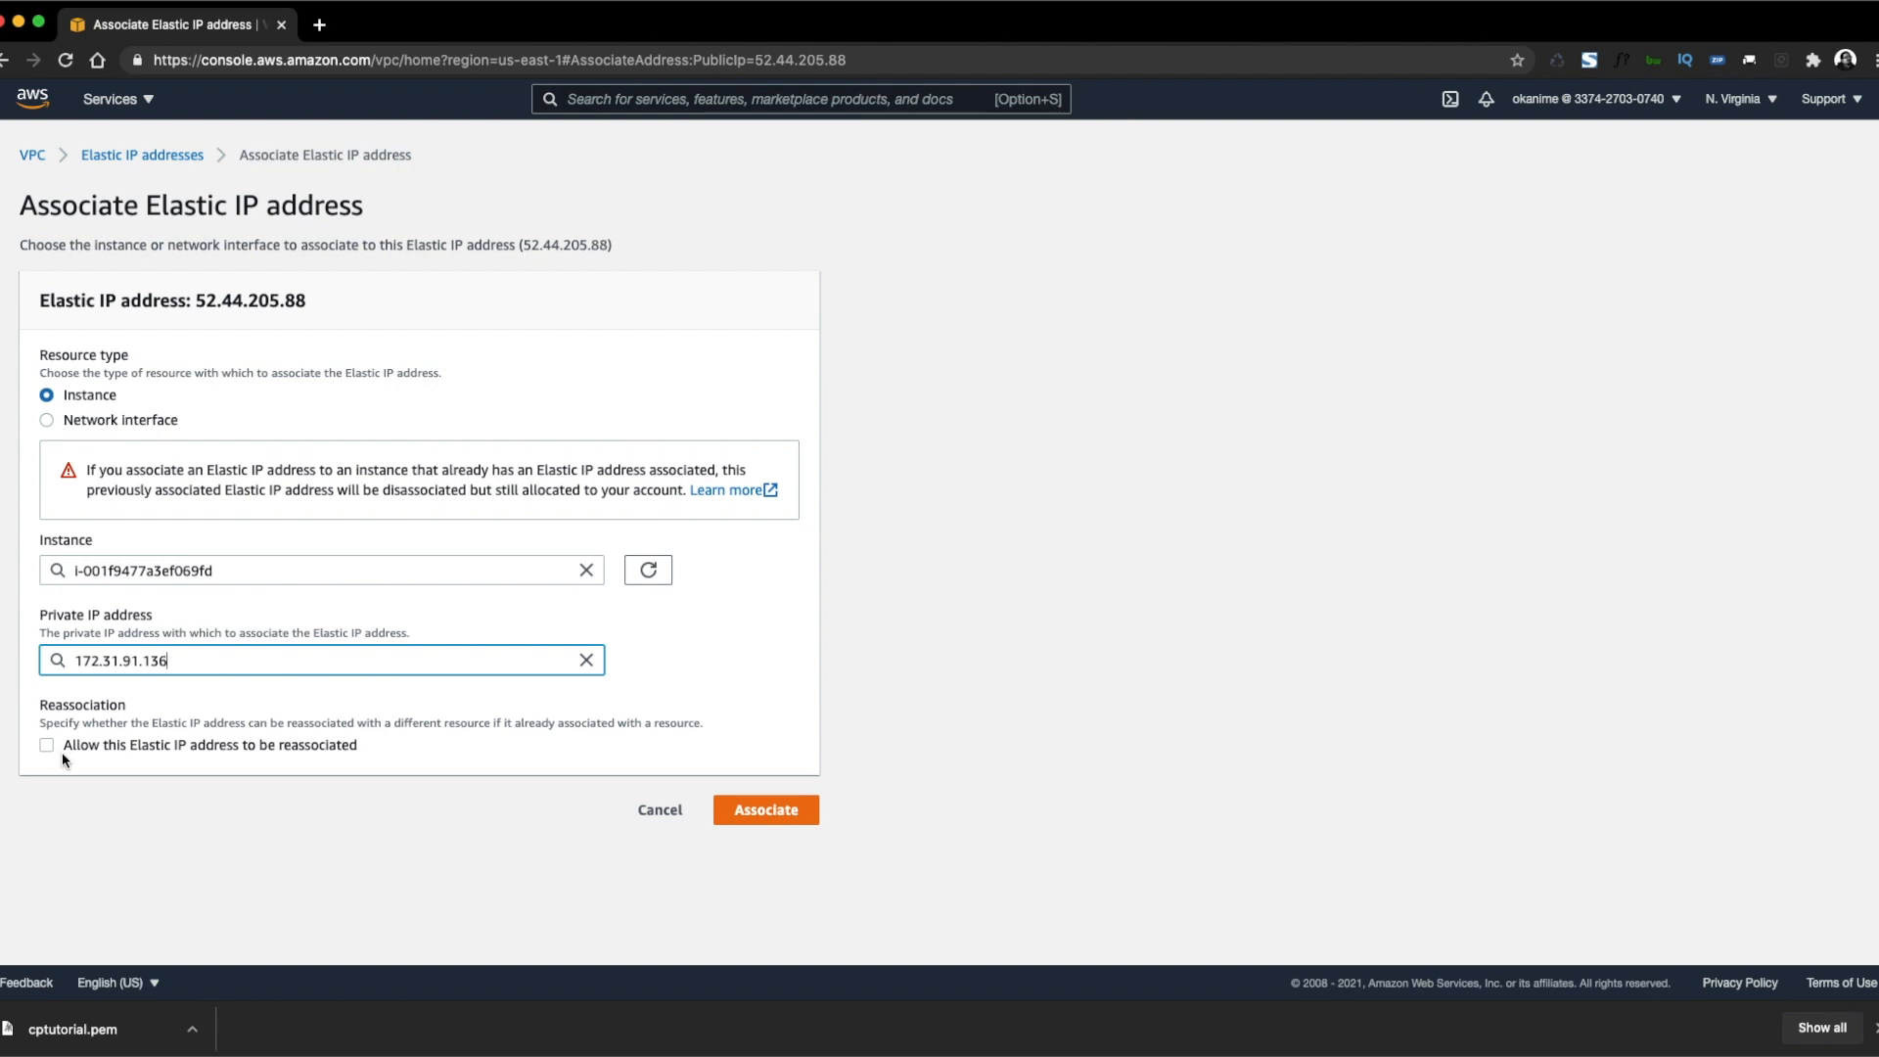
pyautogui.click(767, 812)
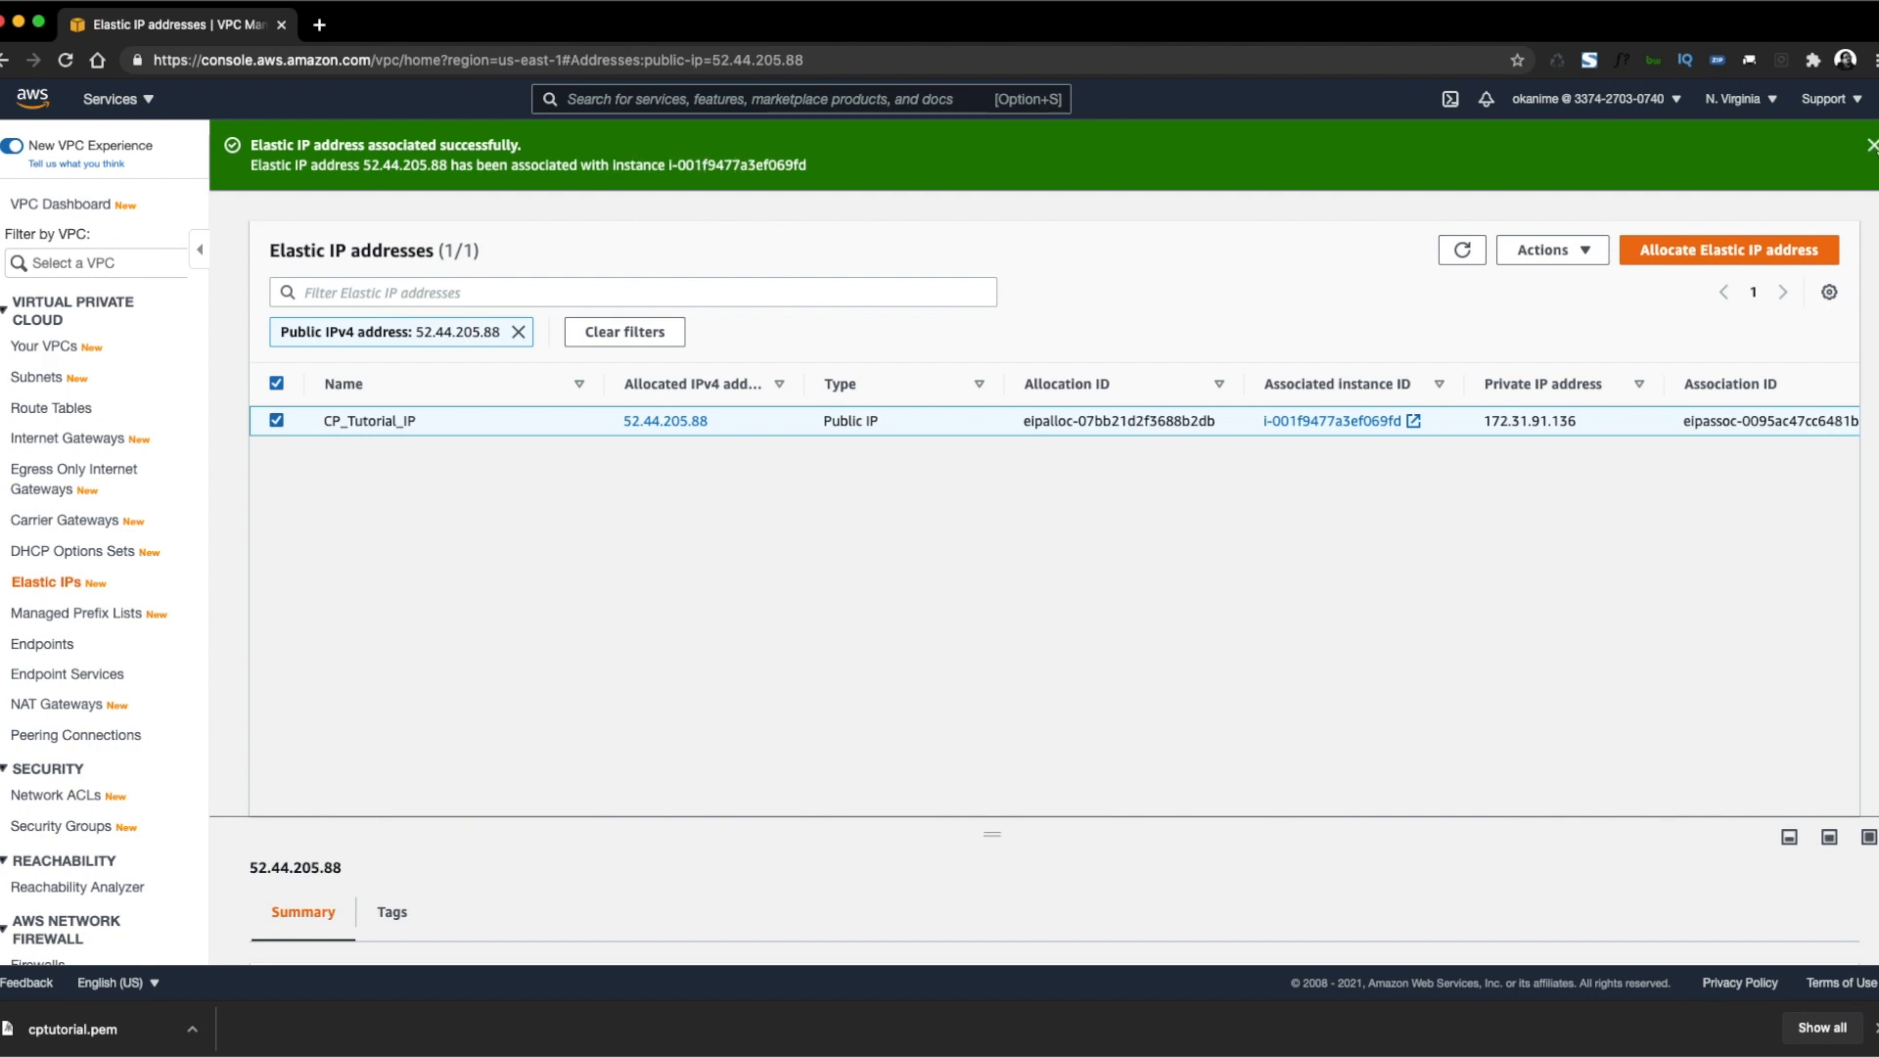
pyautogui.click(1871, 145)
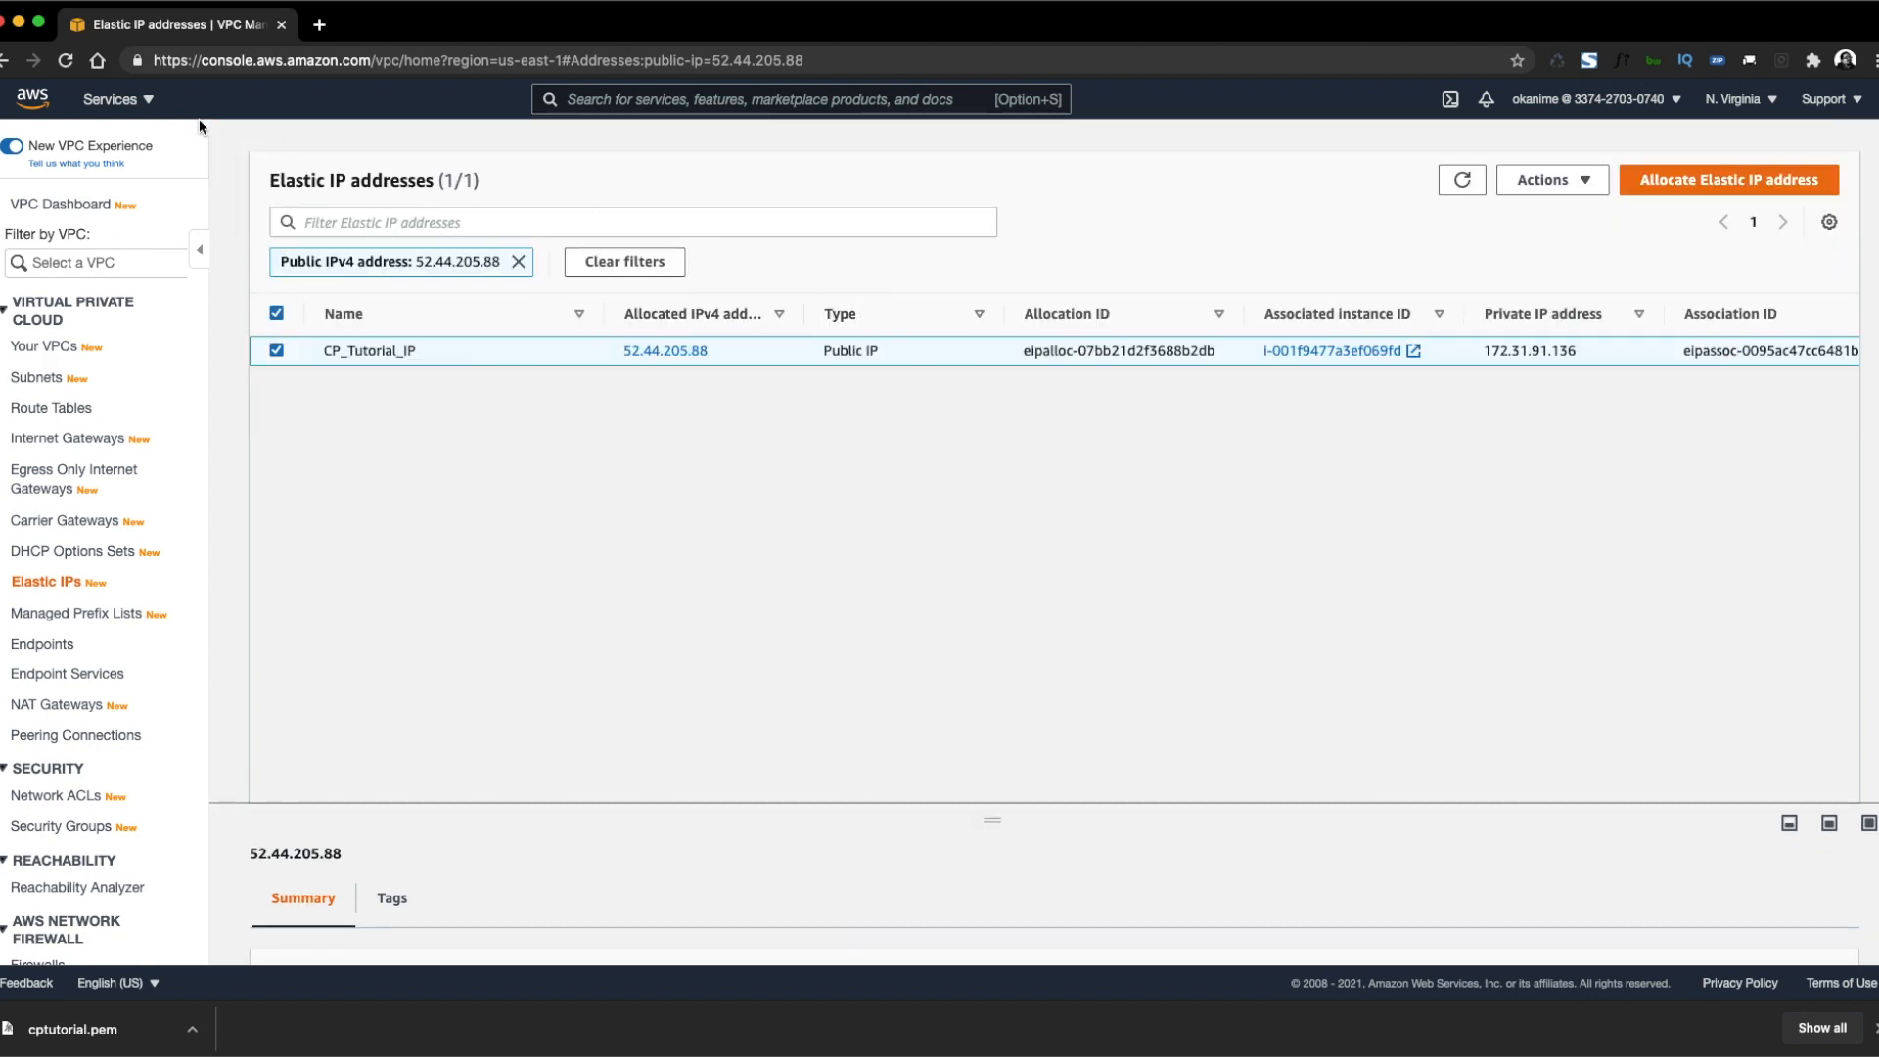
# Open the running EC2 instances list, check the public IPv4 address in CP_Tutorial's details, and dismiss the new instances experience banner.
pyautogui.click(147, 102)
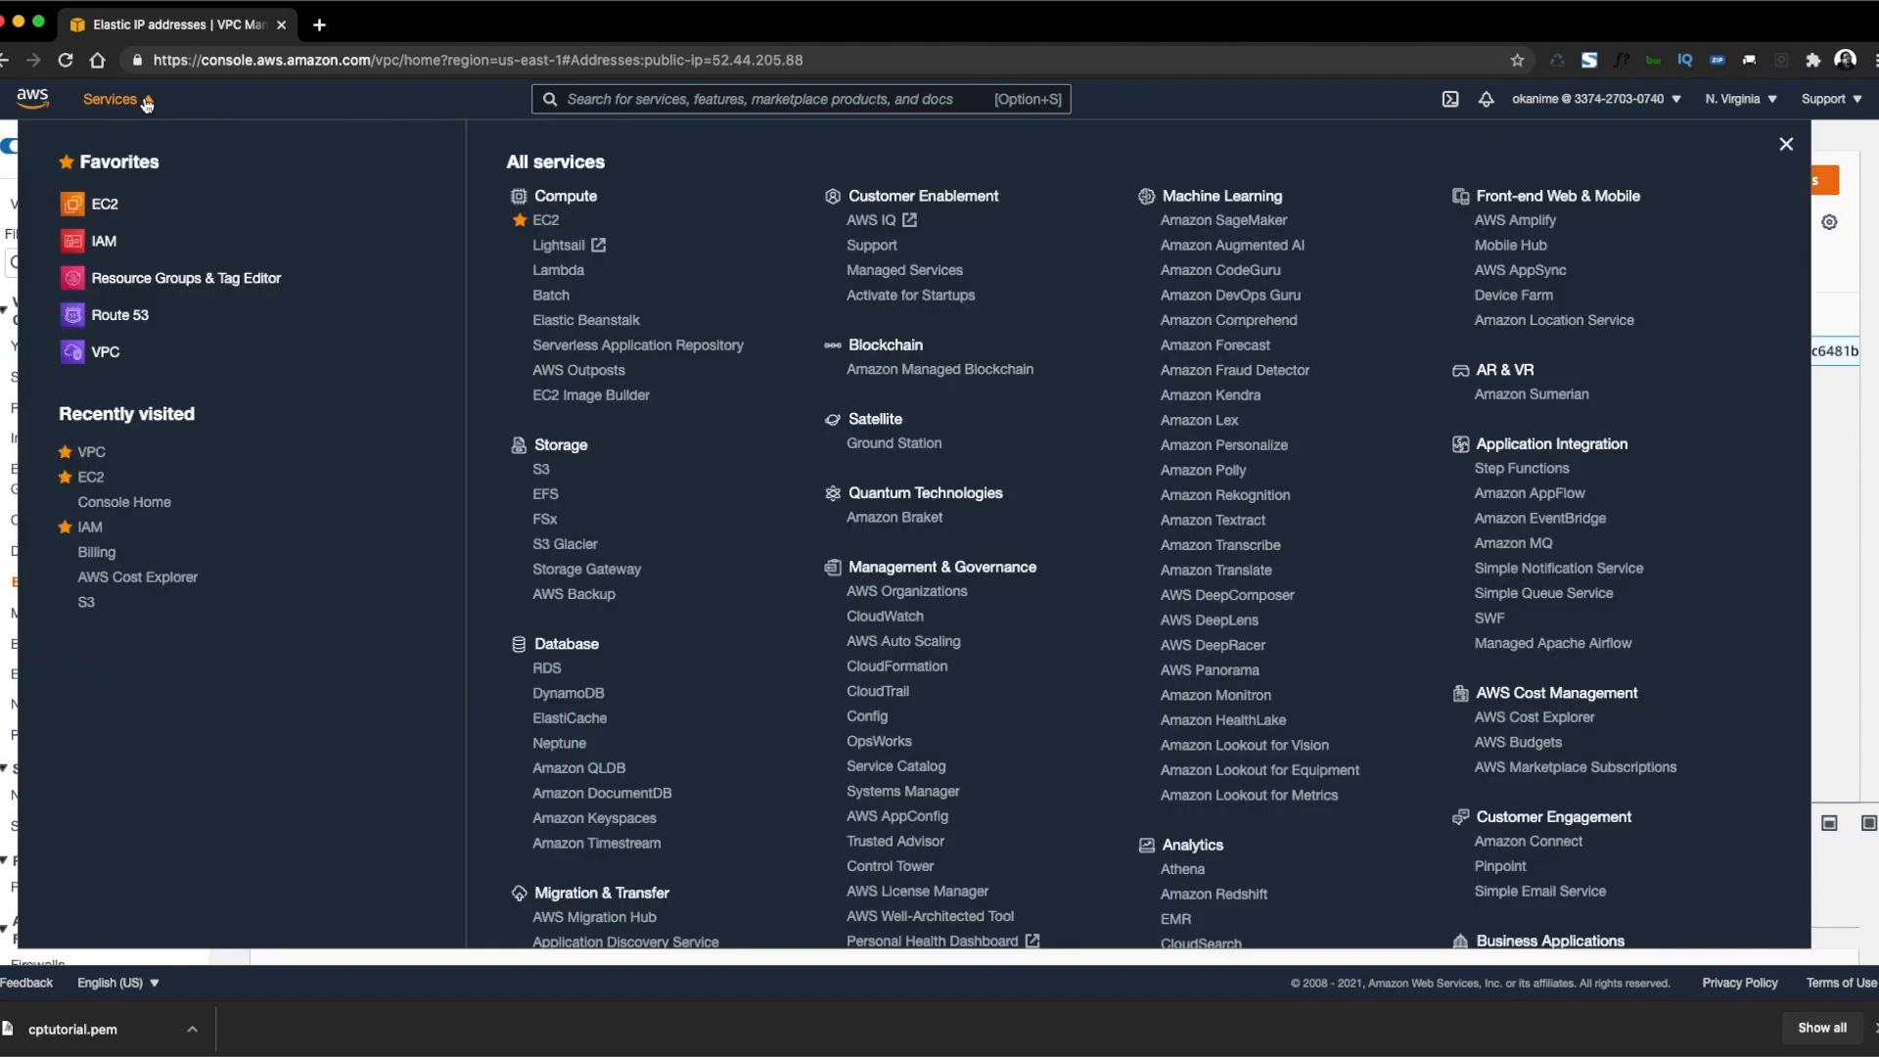
pyautogui.click(212, 205)
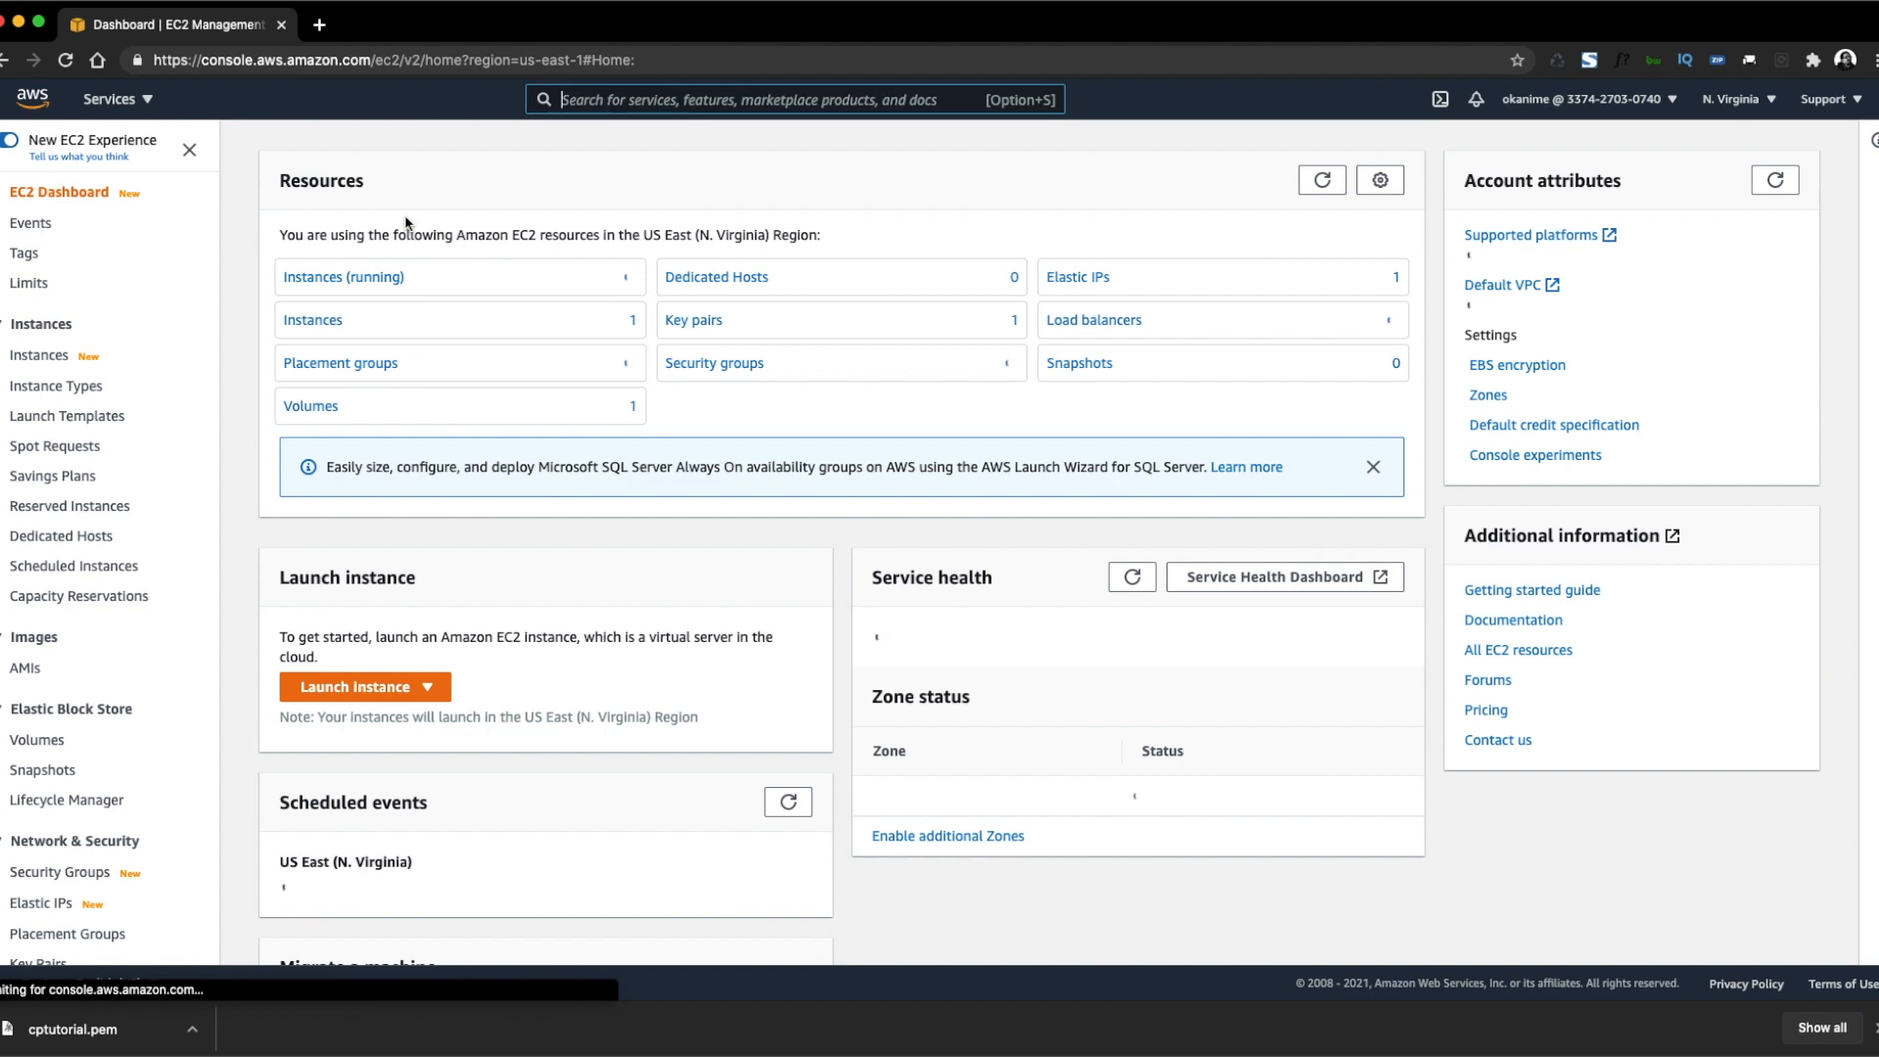
pyautogui.click(367, 279)
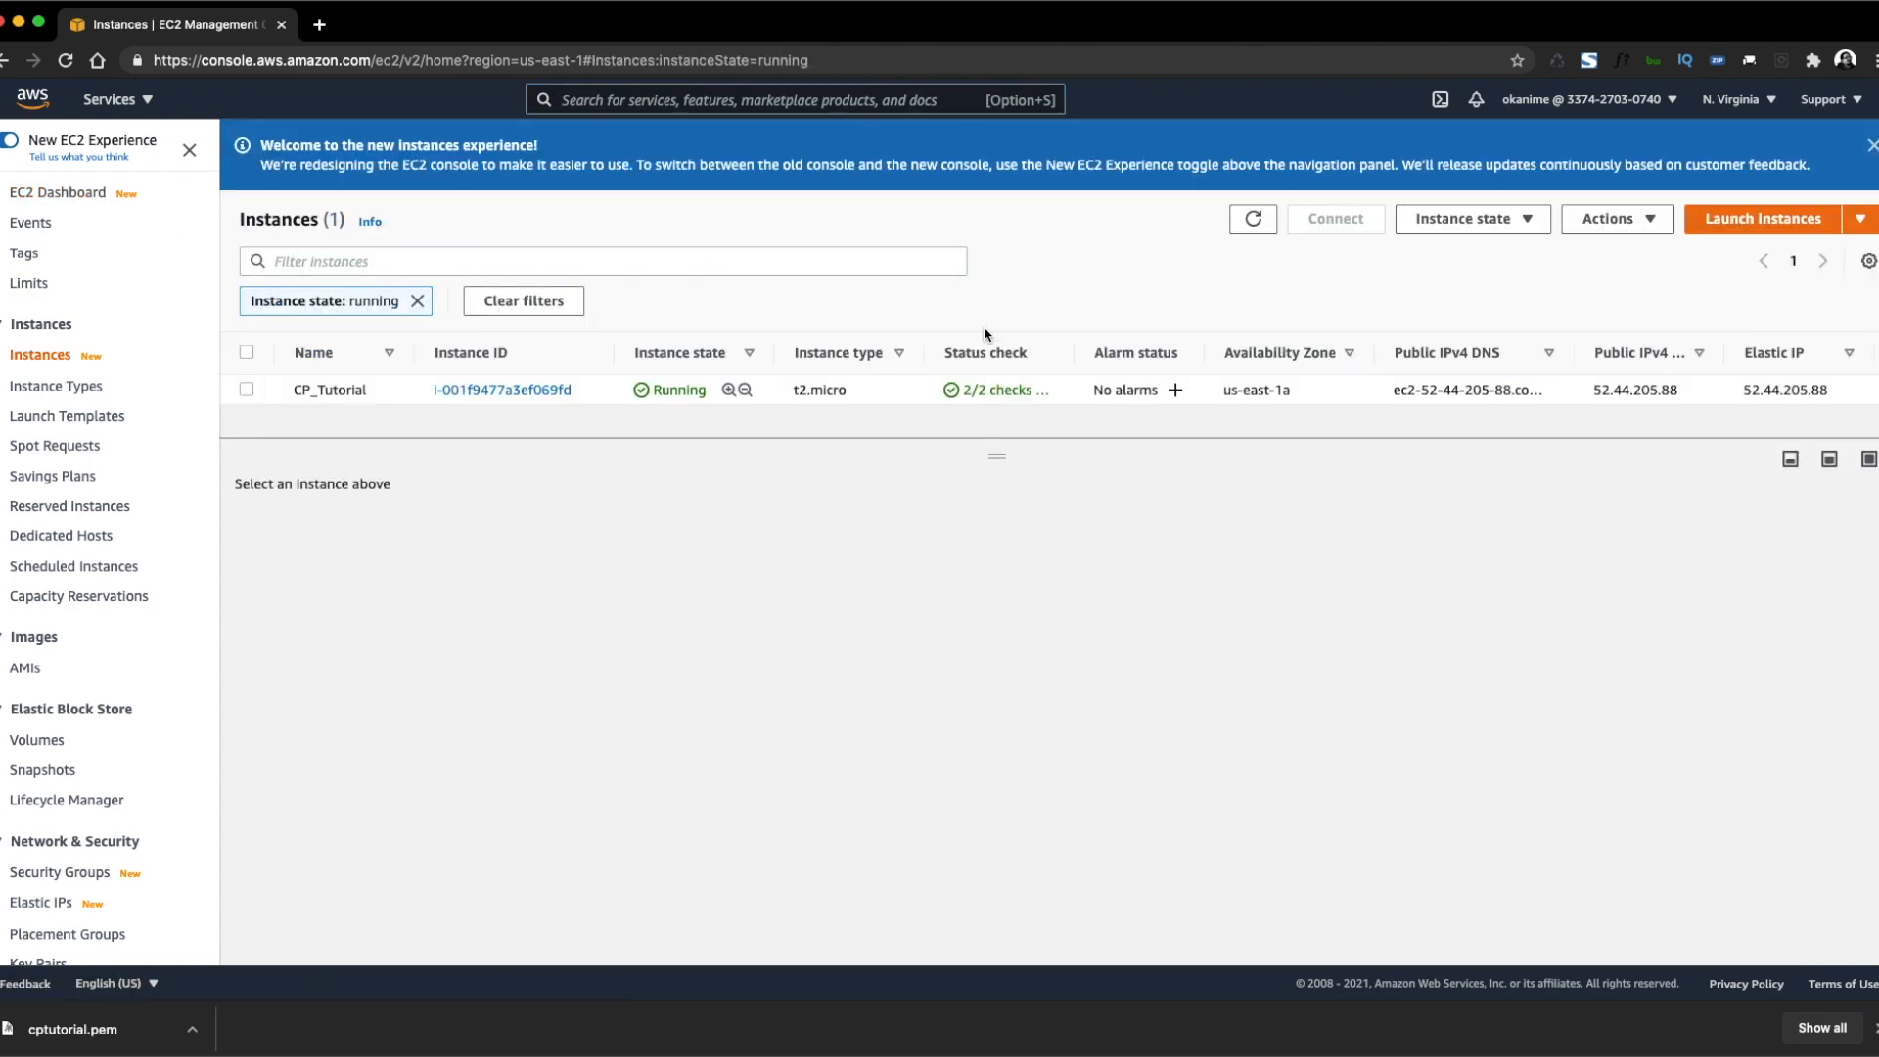
pyautogui.click(329, 390)
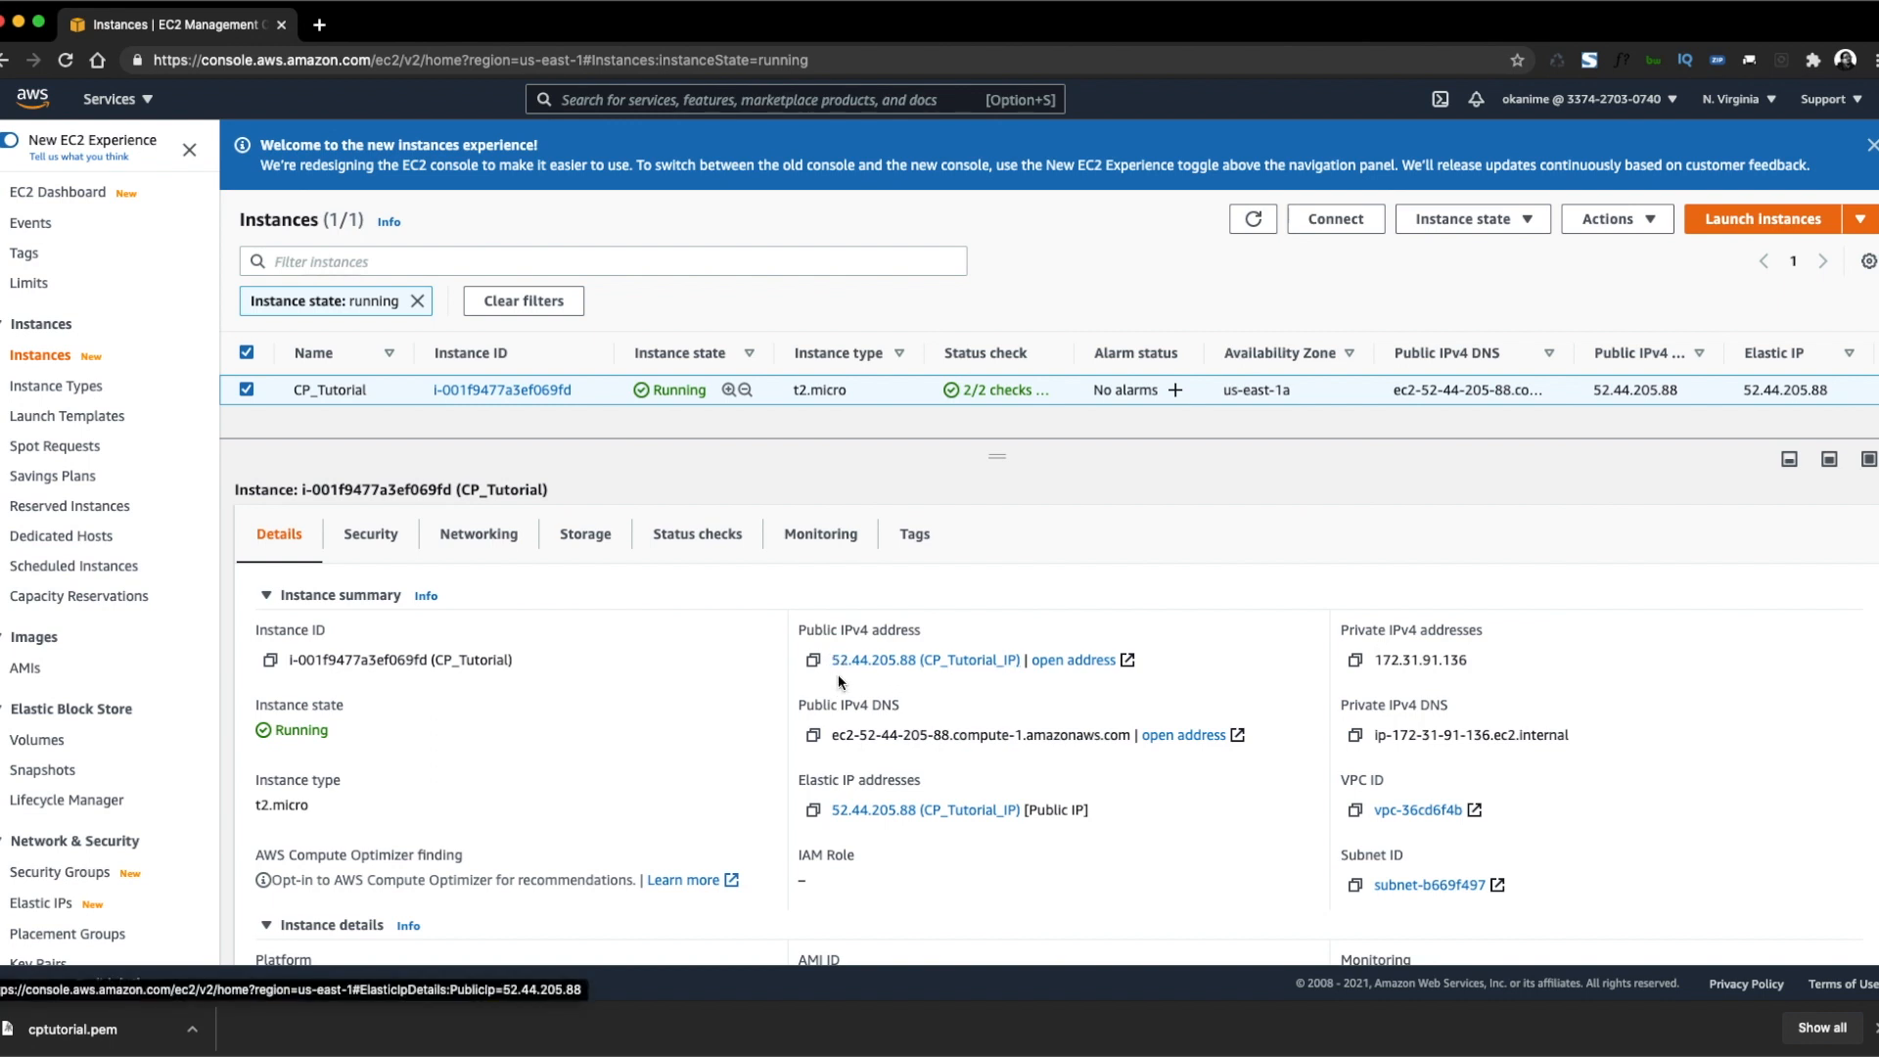
pyautogui.moveTo(832, 662); pyautogui.dragTo(919, 663)
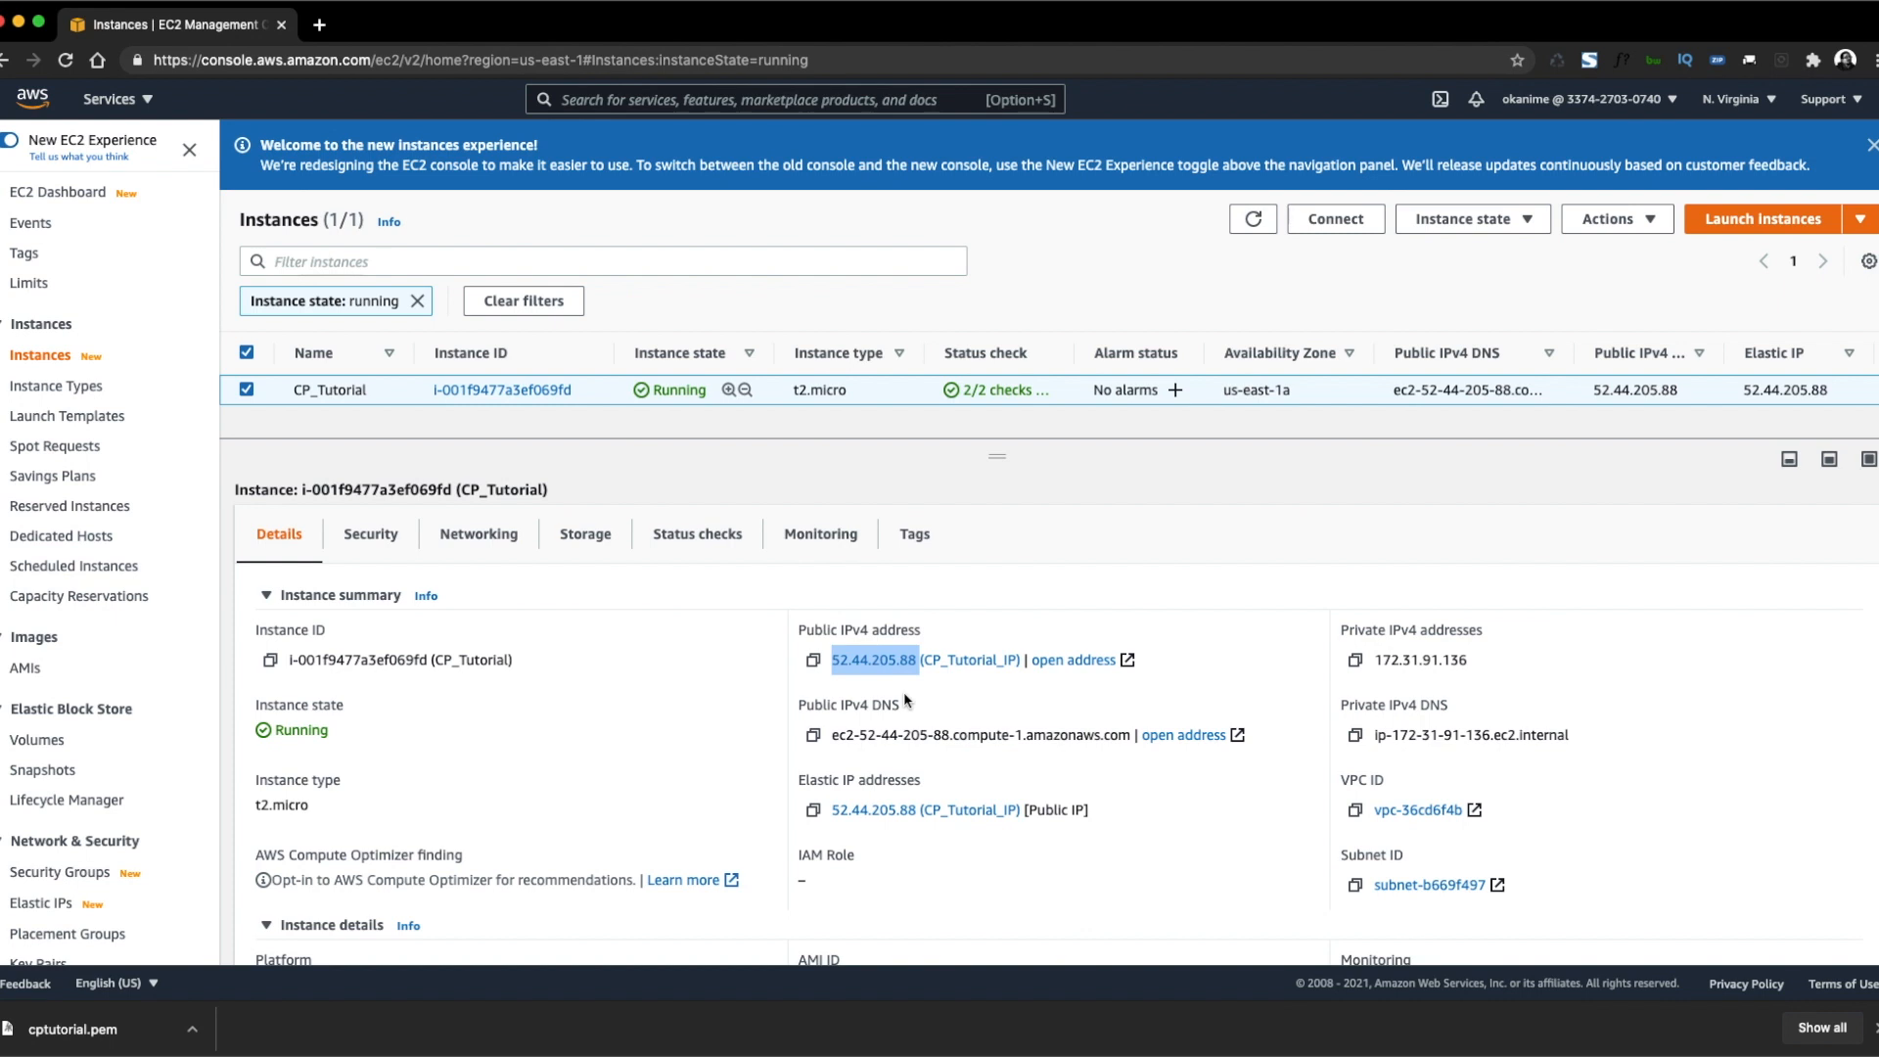
pyautogui.click(918, 706)
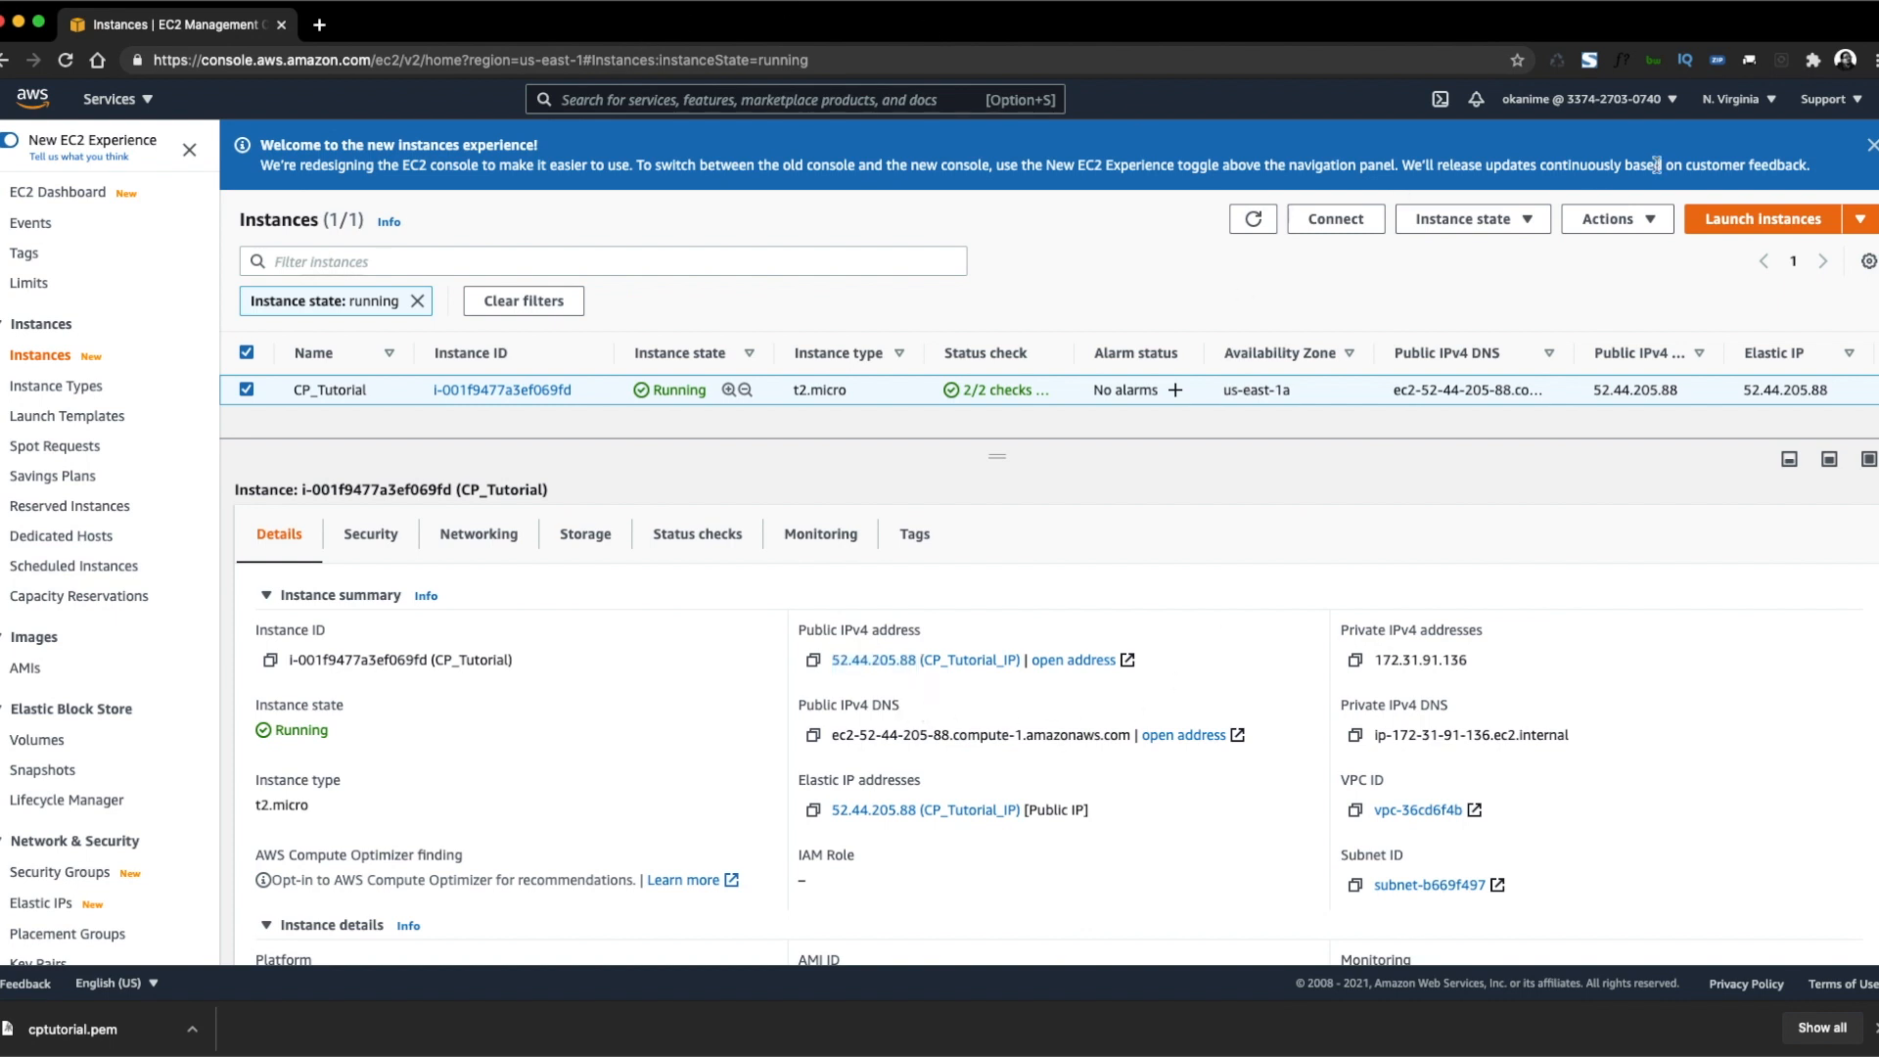
pyautogui.click(1871, 147)
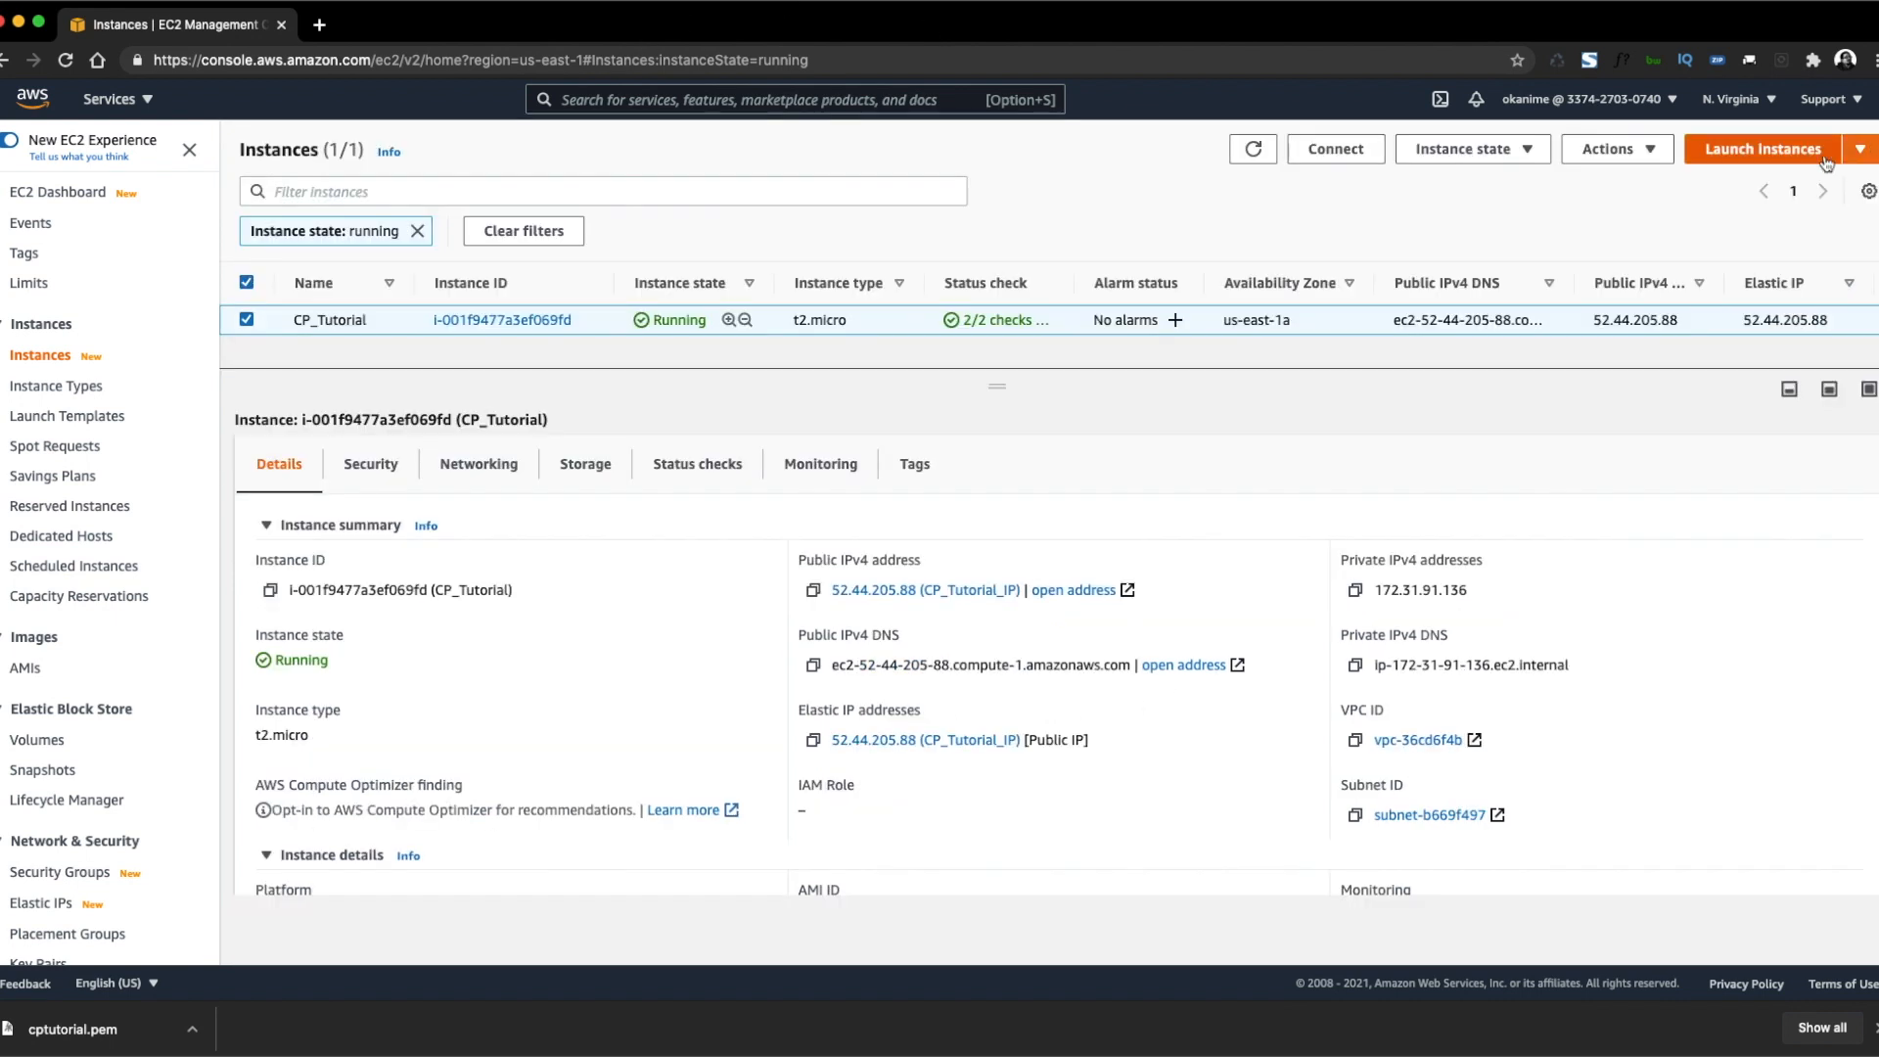
pyautogui.click(125, 101)
pyautogui.click(91, 477)
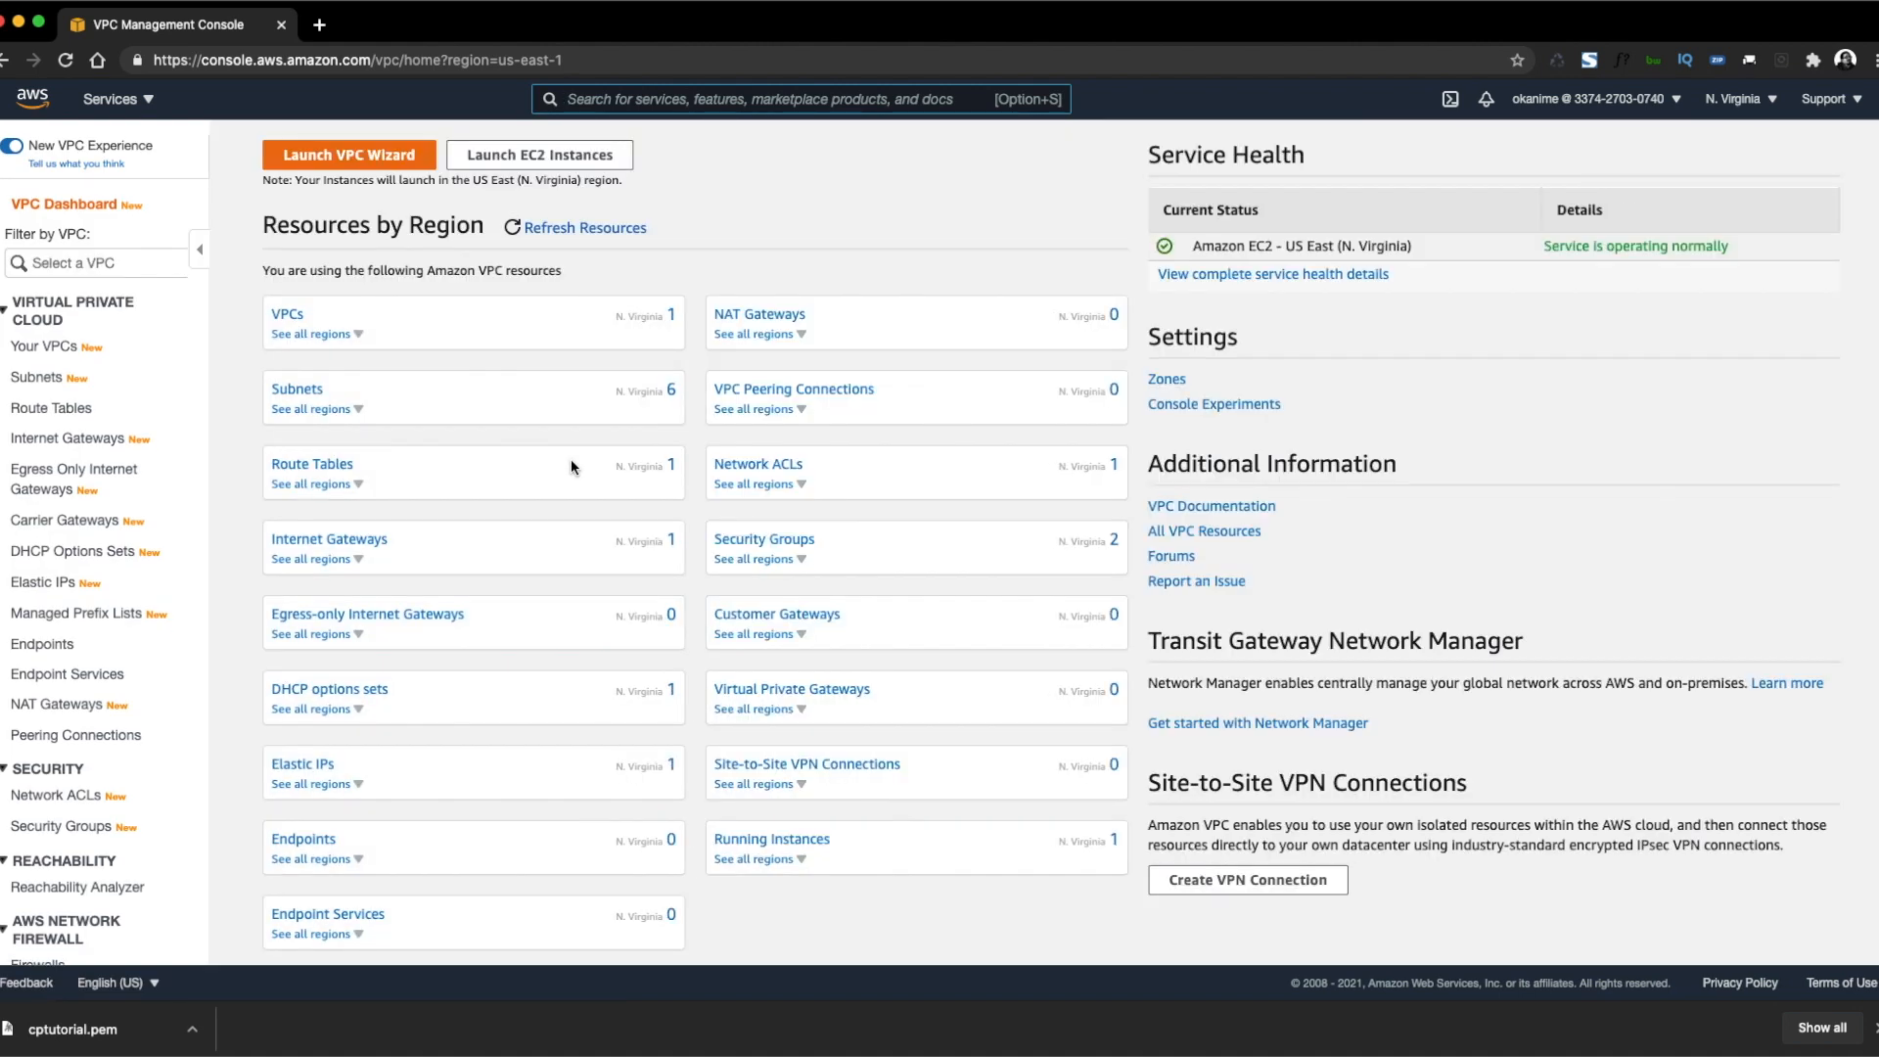
pyautogui.scroll(-1, 154, 461)
pyautogui.scroll(-2, 154, 454)
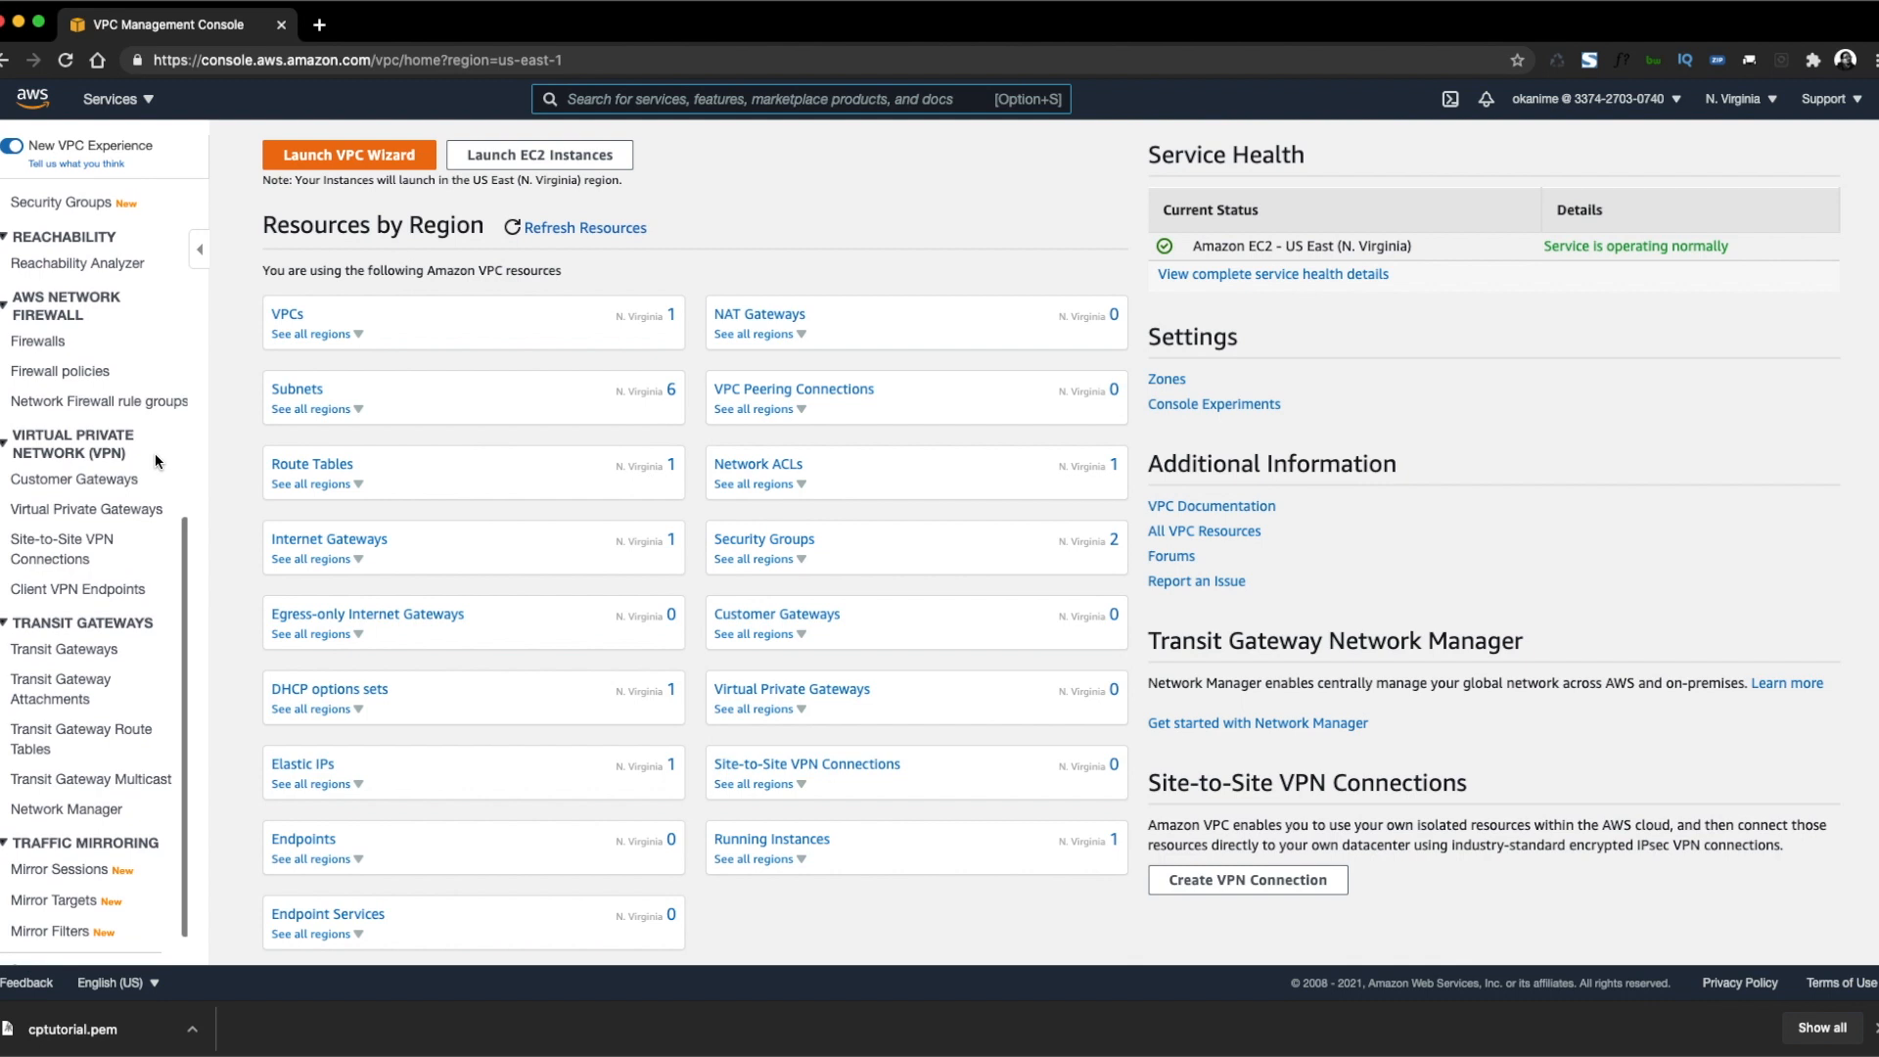
pyautogui.scroll(7, 154, 454)
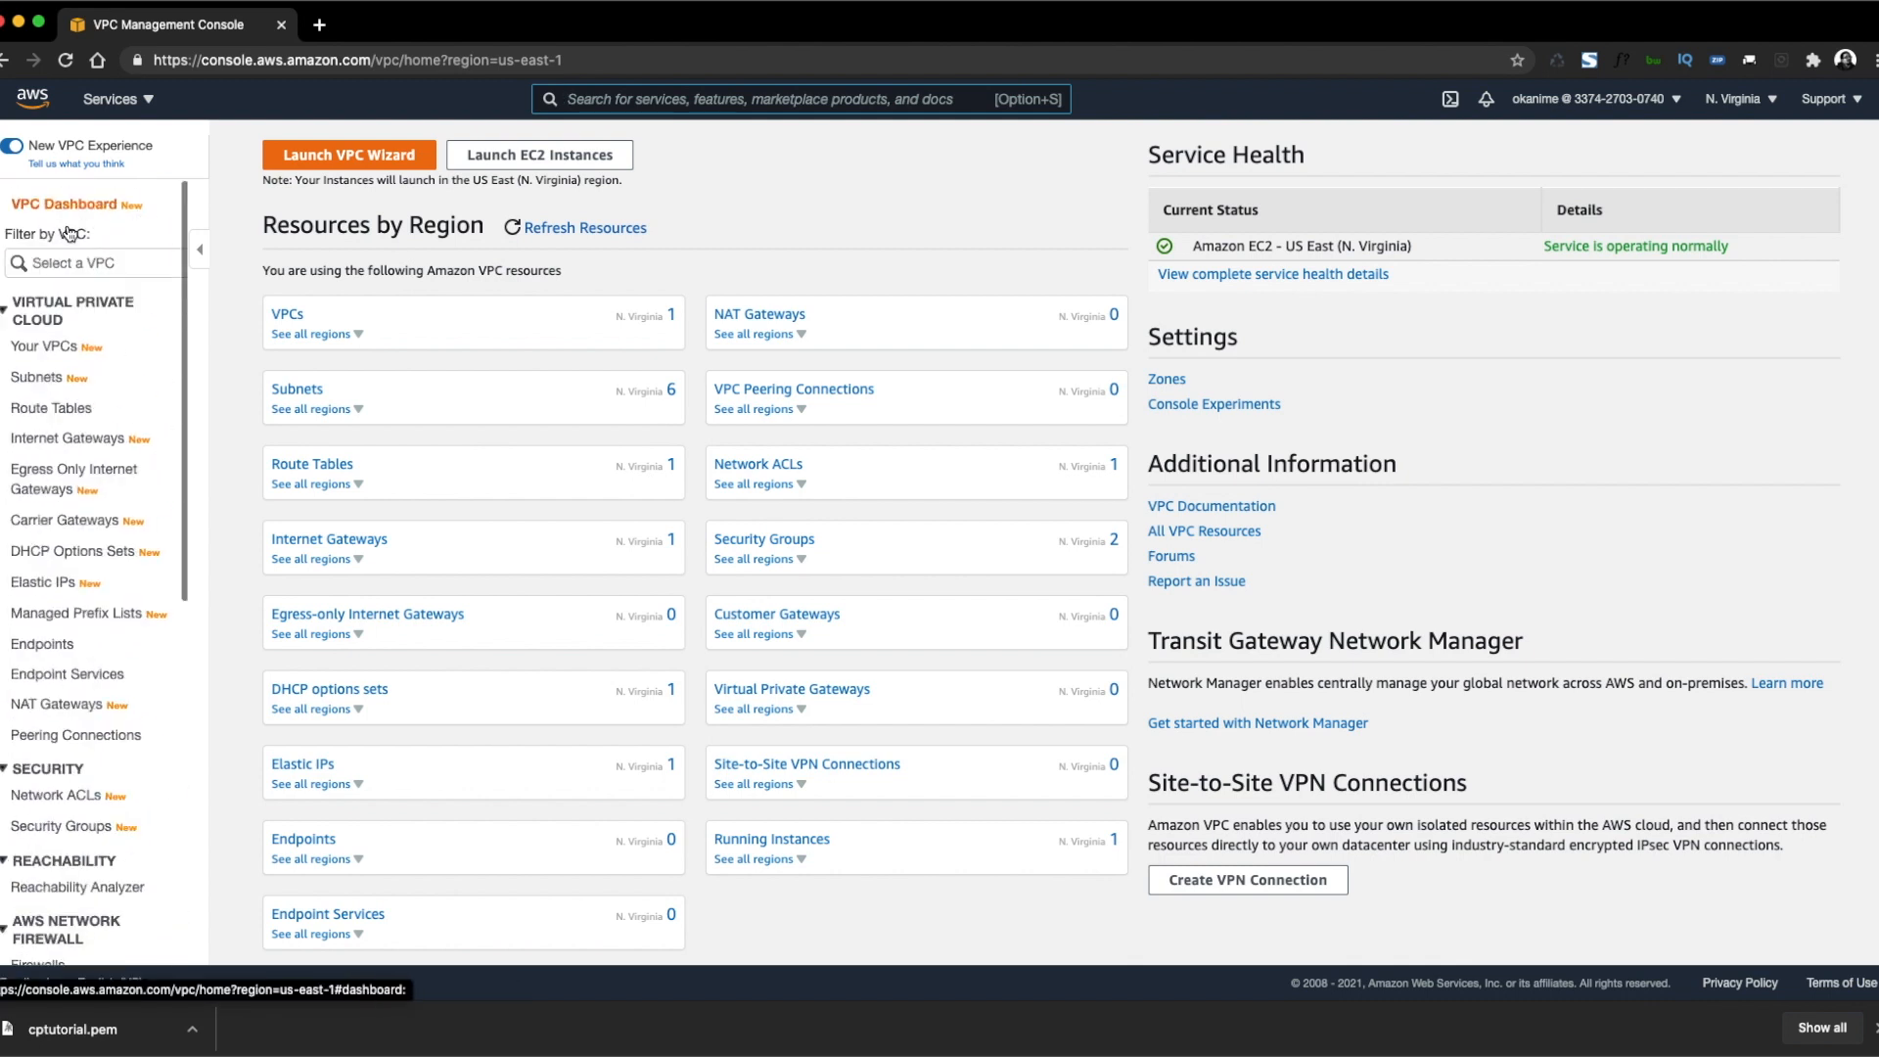
# Remove VPC from the favorite services and open the EC2 dashboard.
pyautogui.click(122, 99)
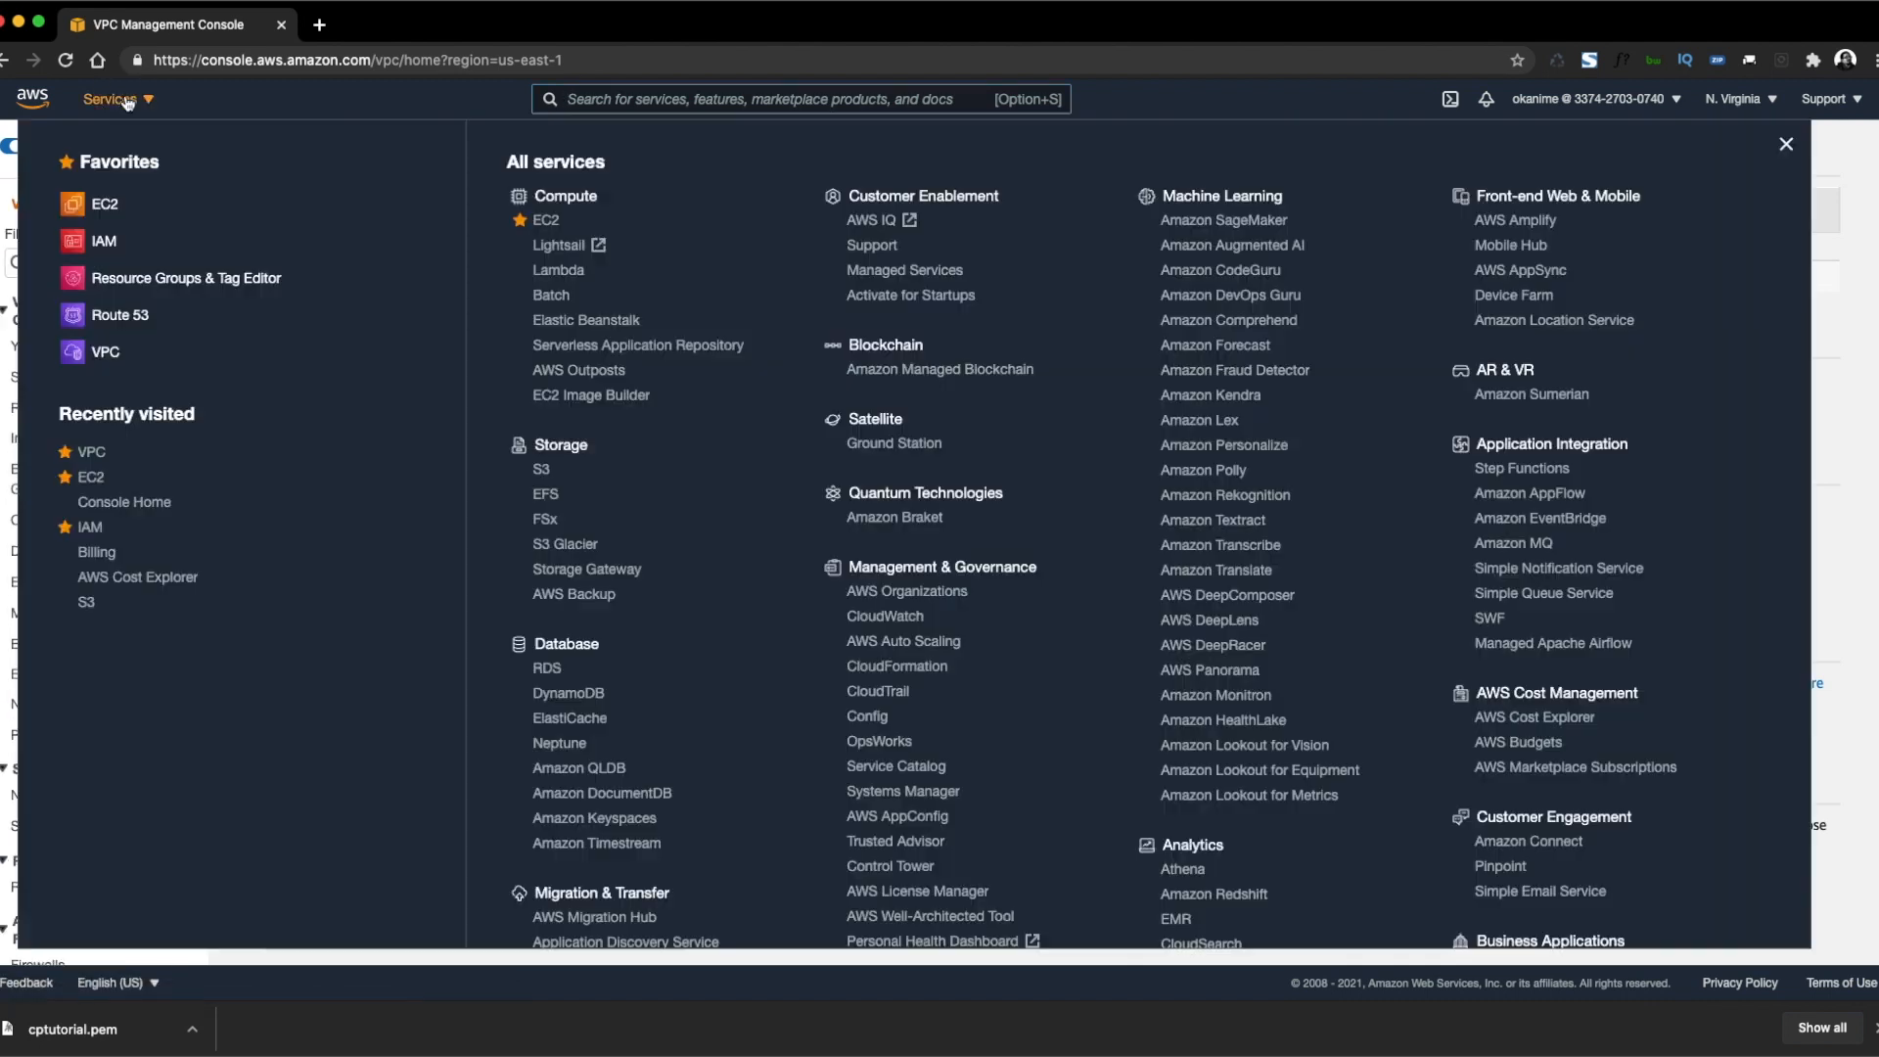
pyautogui.click(65, 453)
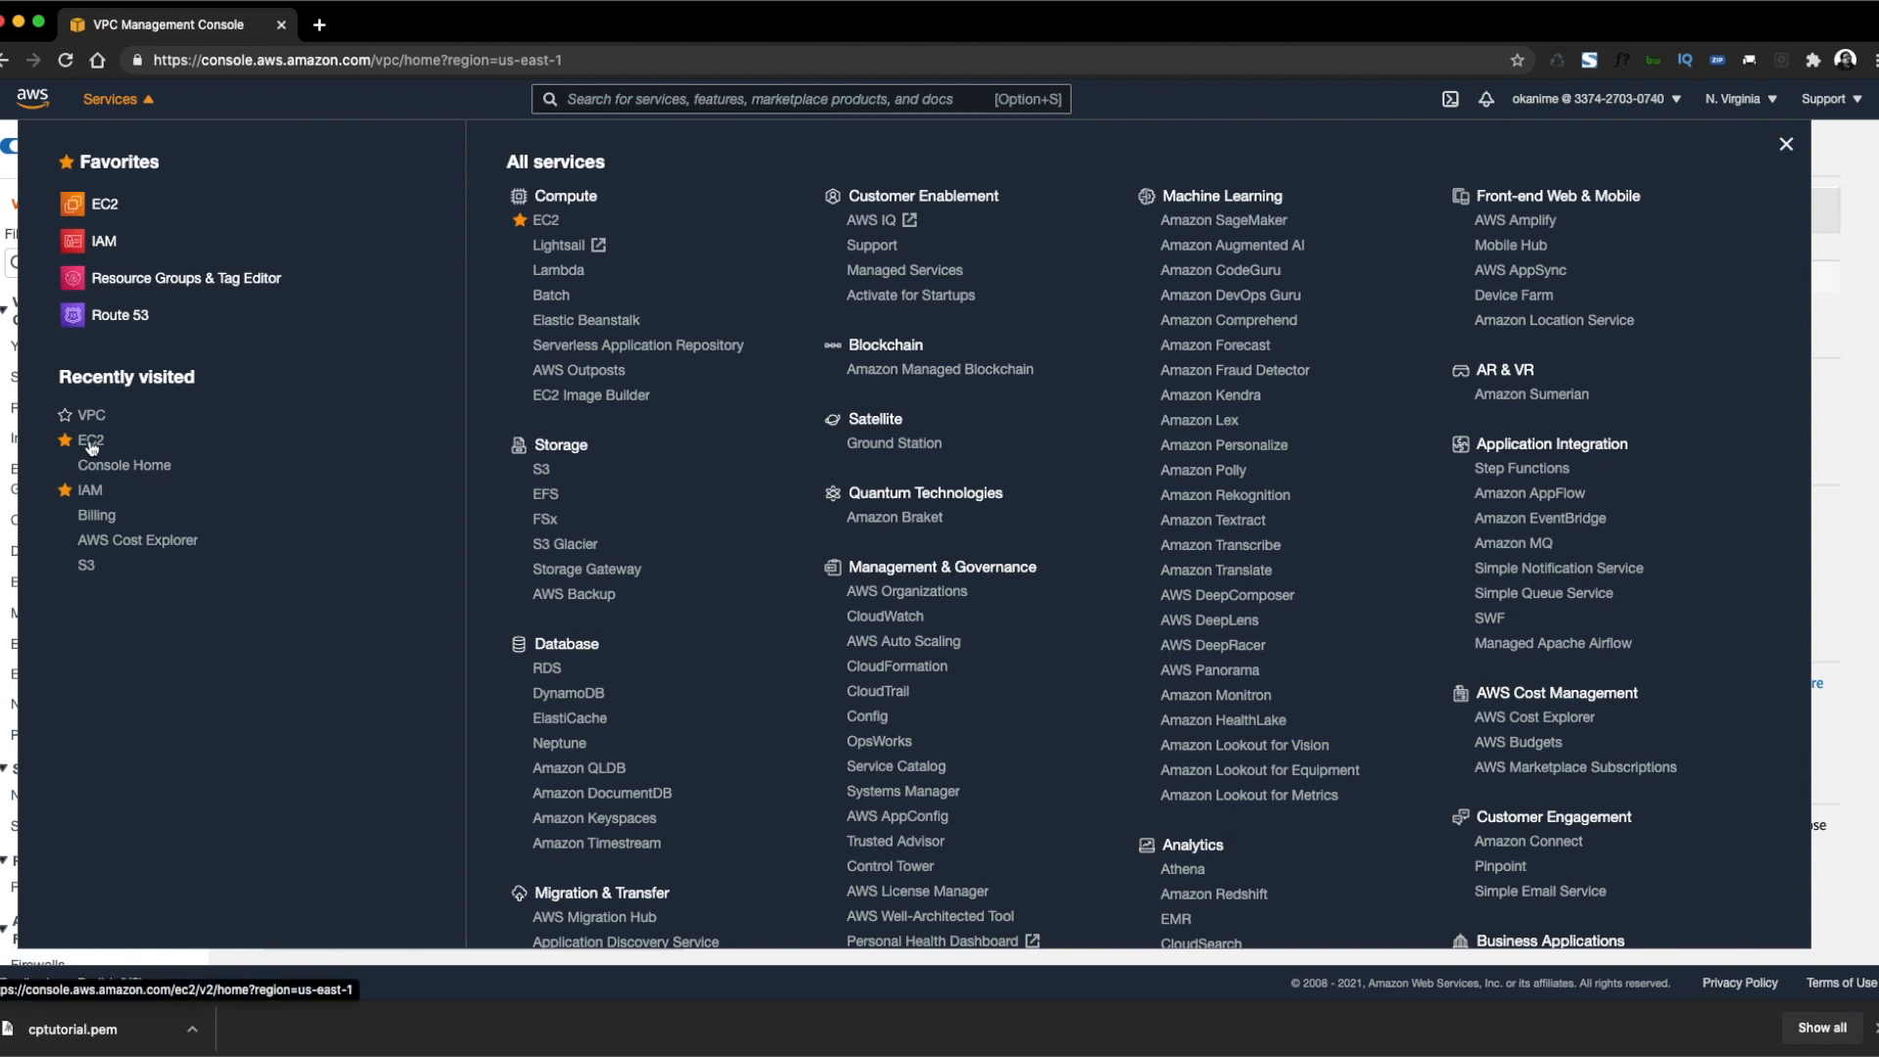
pyautogui.click(91, 443)
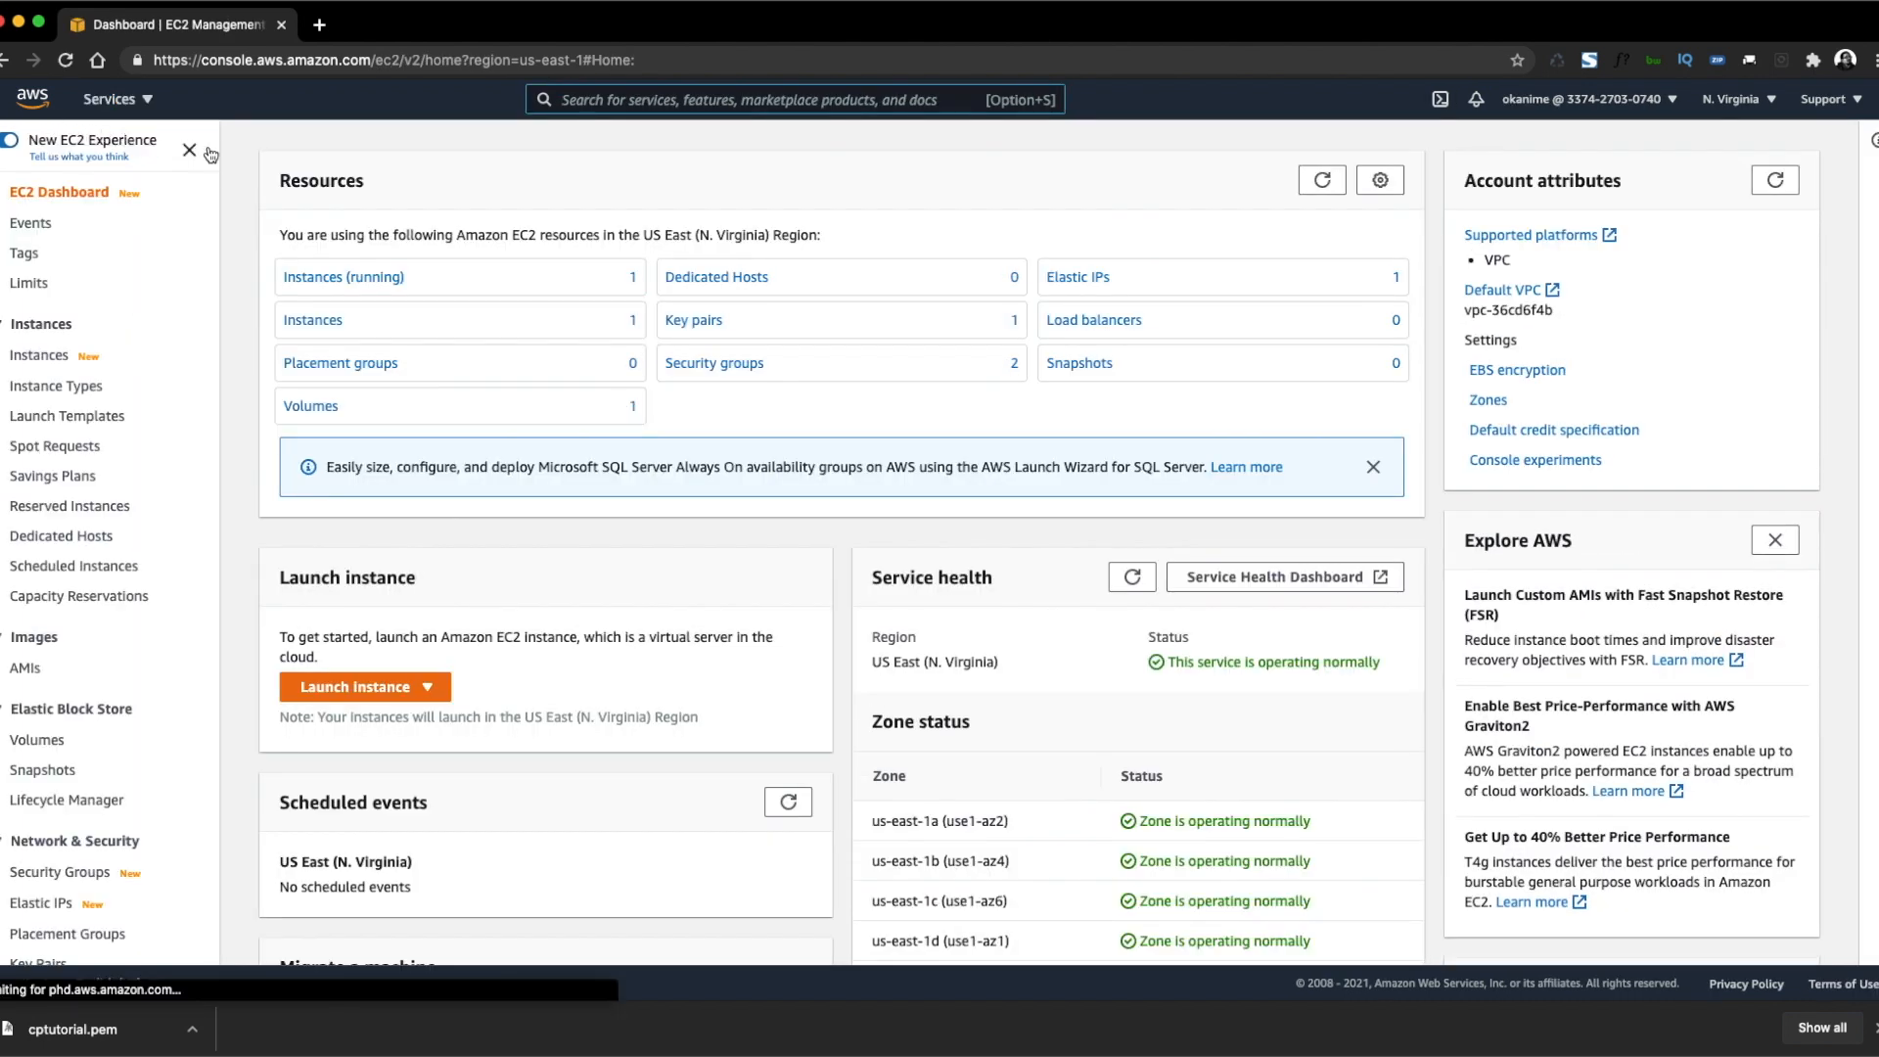
# Open EC2's Elastic IPs list and check the allocated IPv4 address of CP_Tutorial_IP.
pyautogui.scroll(-5, 163, 509)
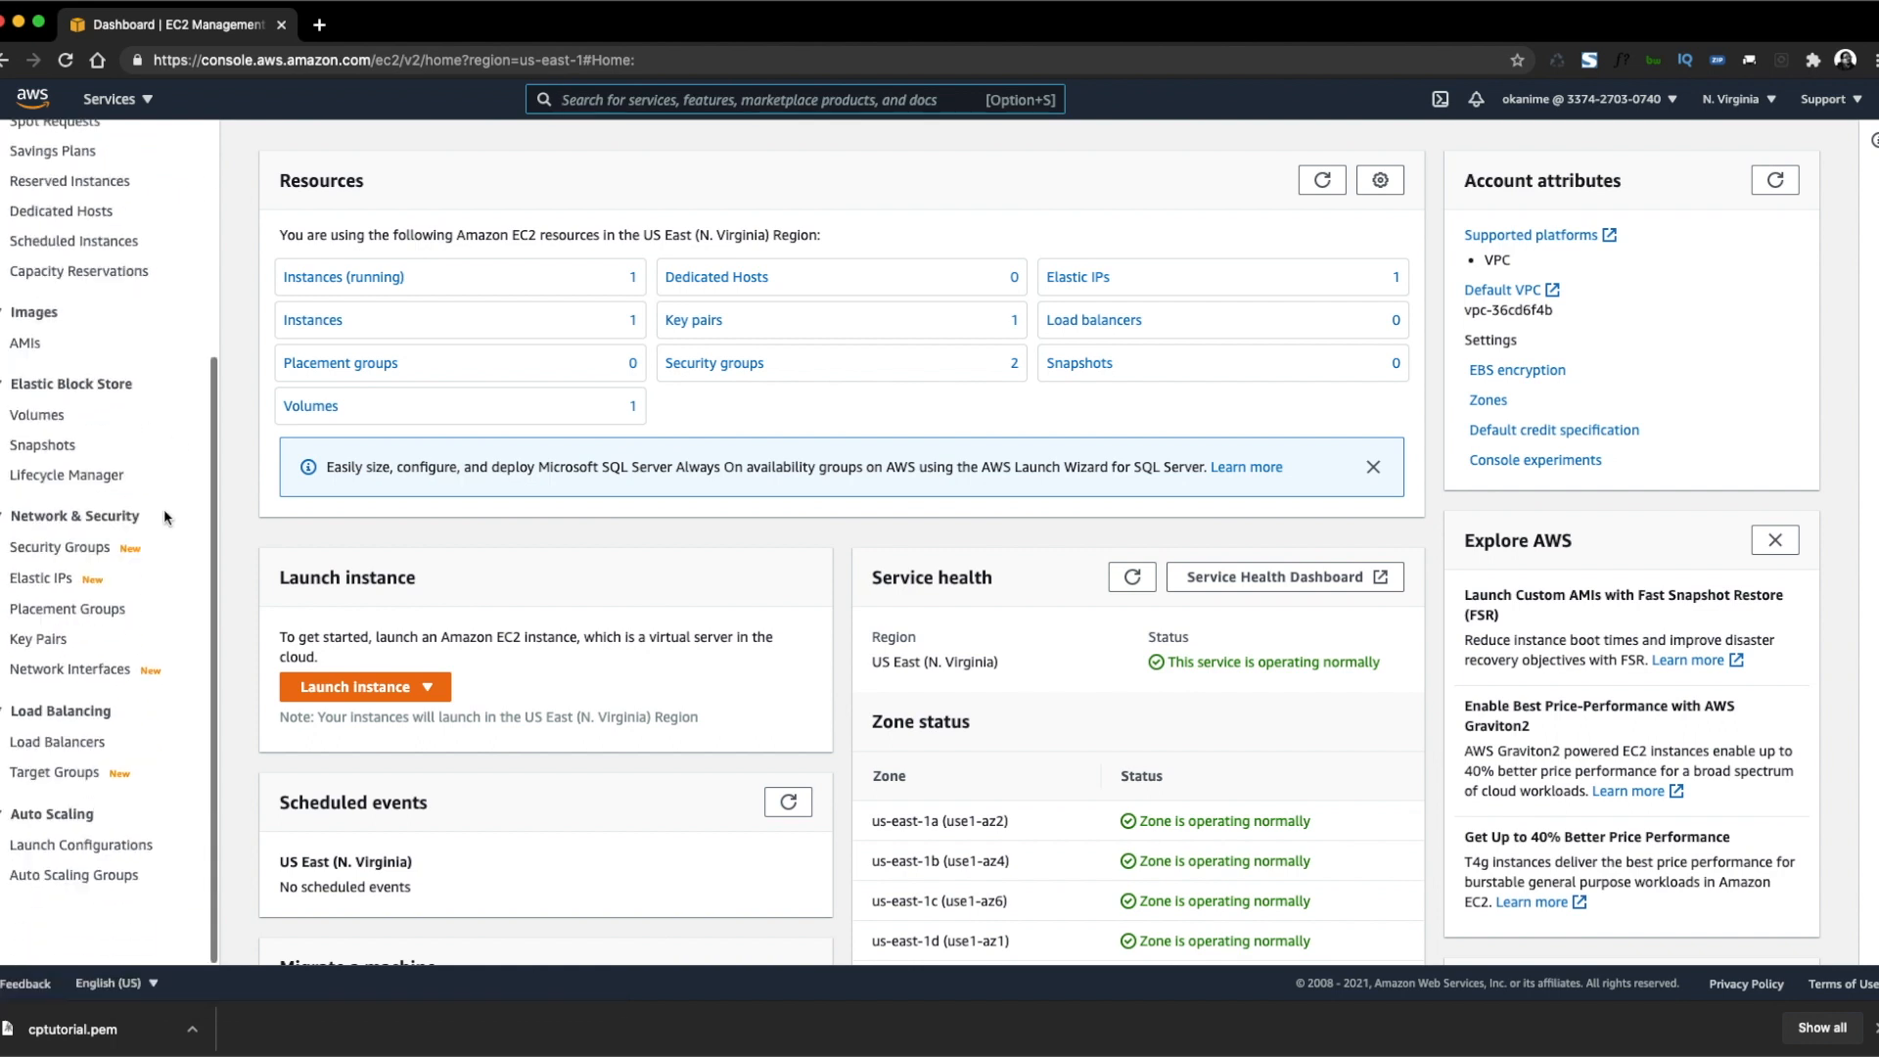
pyautogui.click(30, 581)
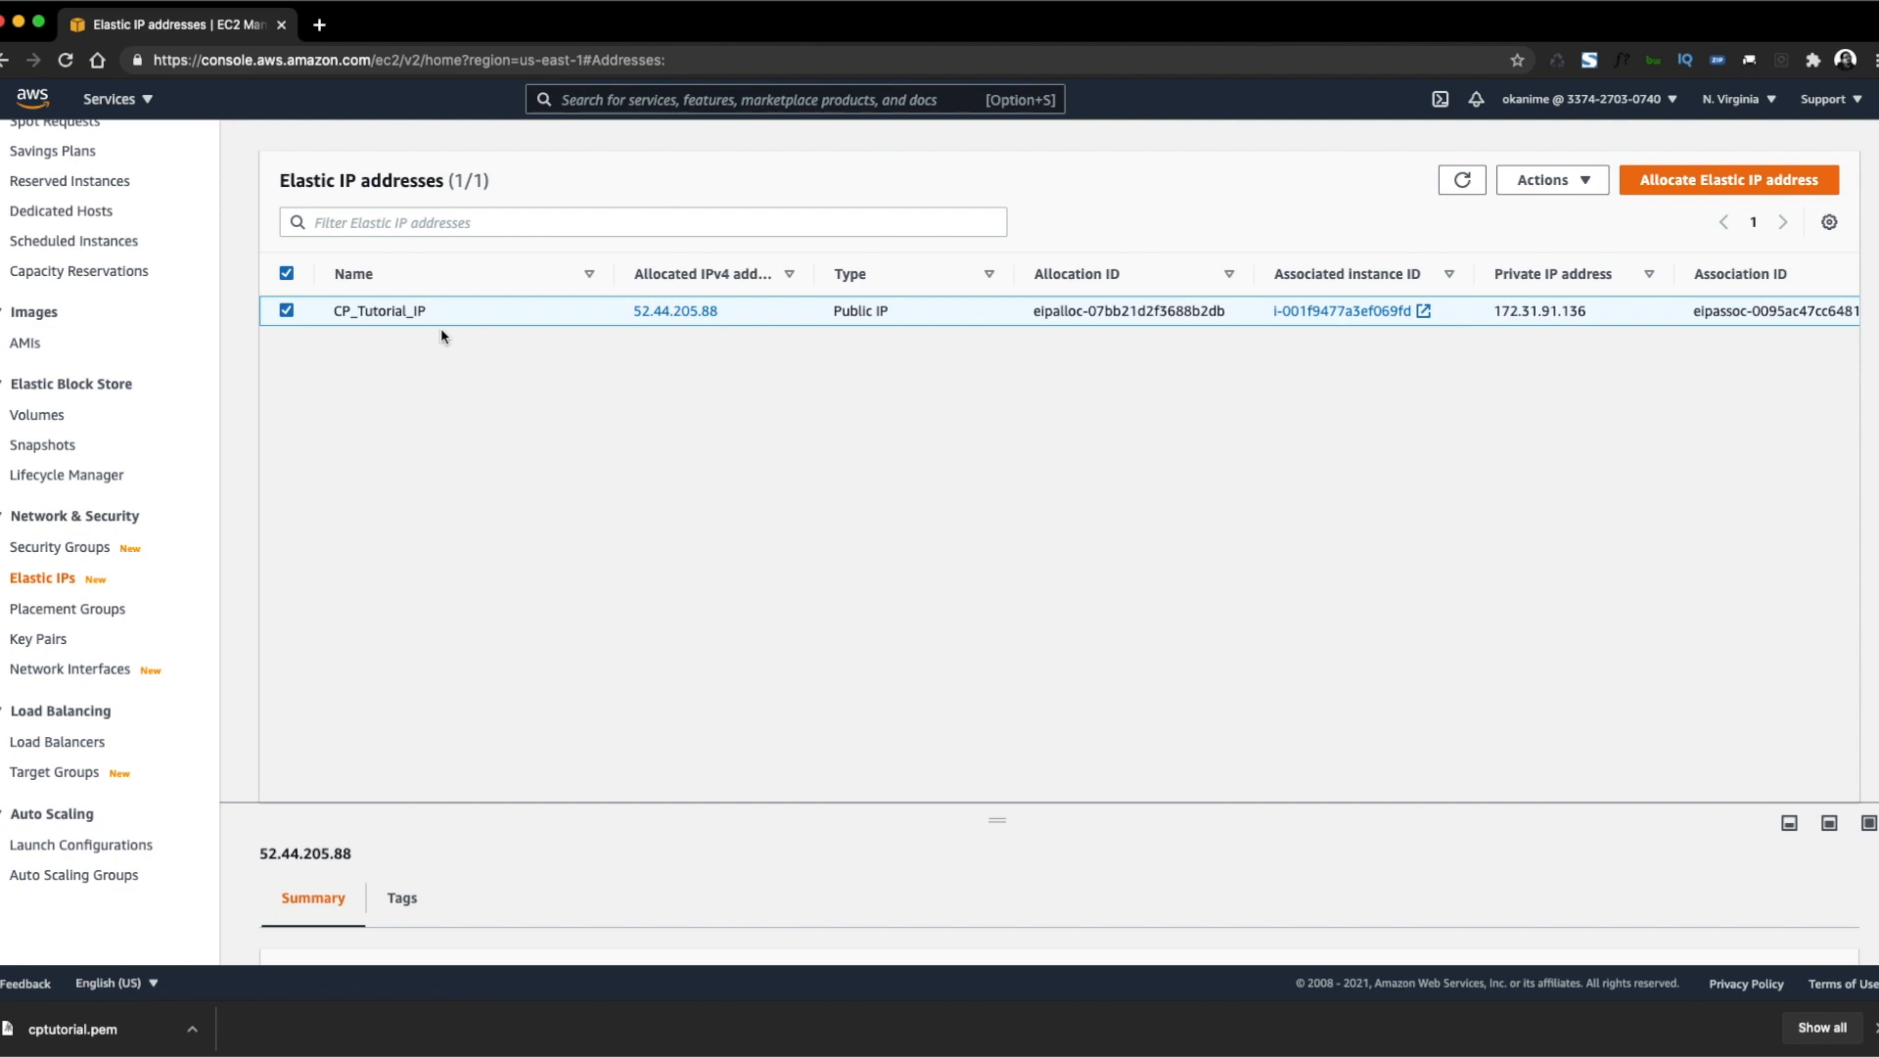
pyautogui.moveTo(628, 309); pyautogui.dragTo(720, 322)
# Open the full EC2 instances list and compare CP_Tutorial's public IPv4 address with the Elastic IP, leaving the instance deselected.
pyautogui.scroll(5, 216, 459)
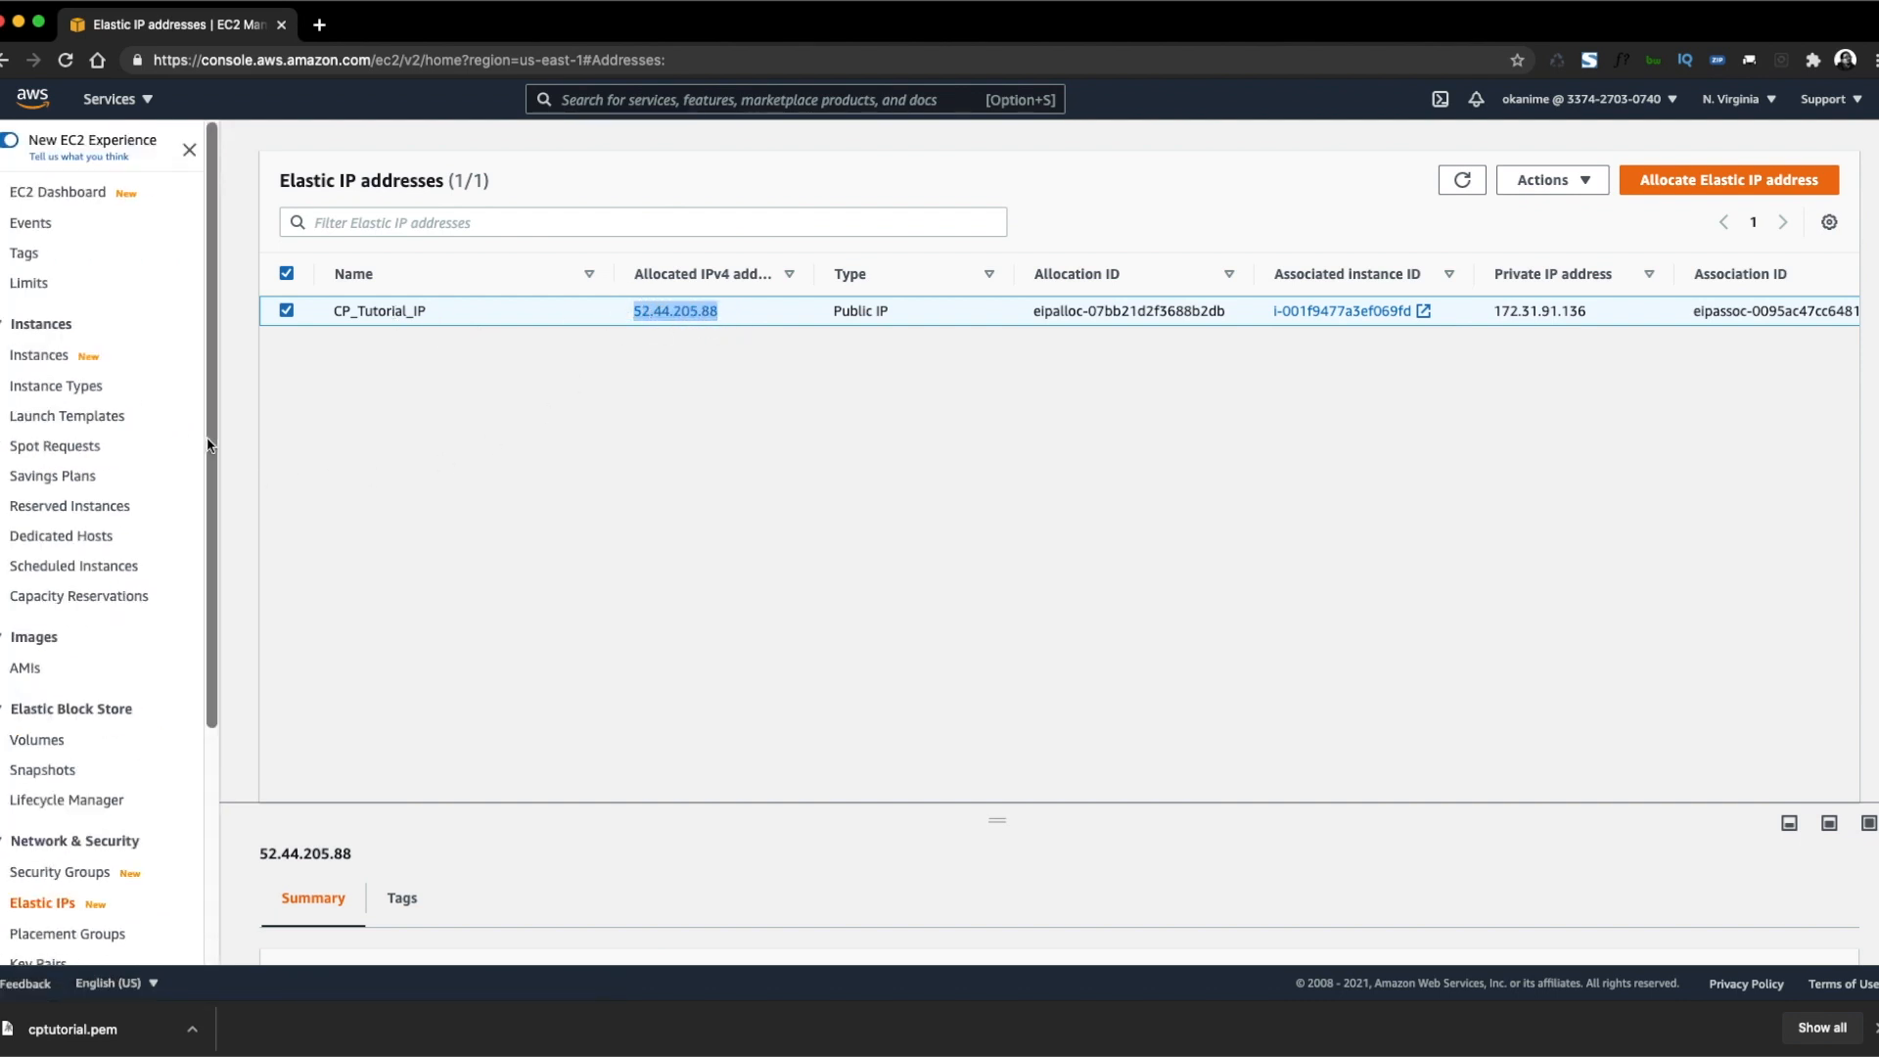
pyautogui.click(37, 362)
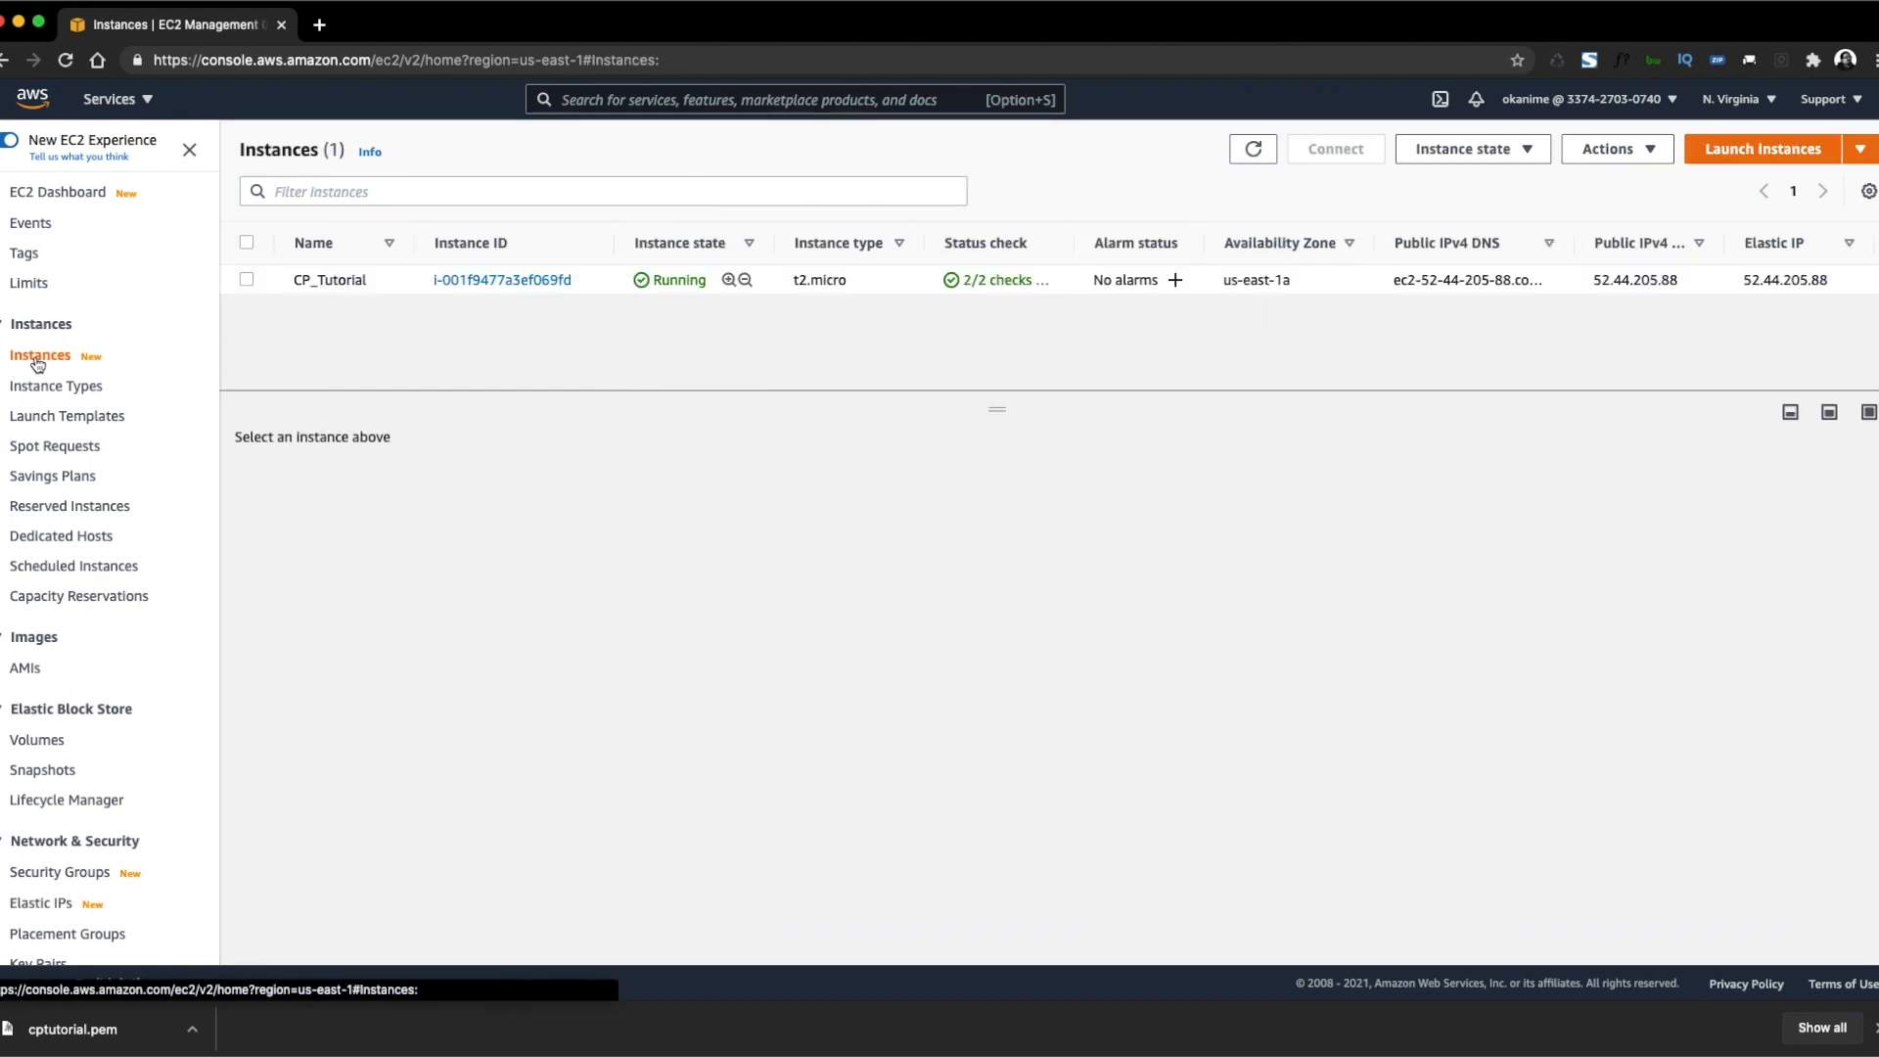
pyautogui.click(333, 279)
pyautogui.moveTo(829, 613); pyautogui.dragTo(913, 614)
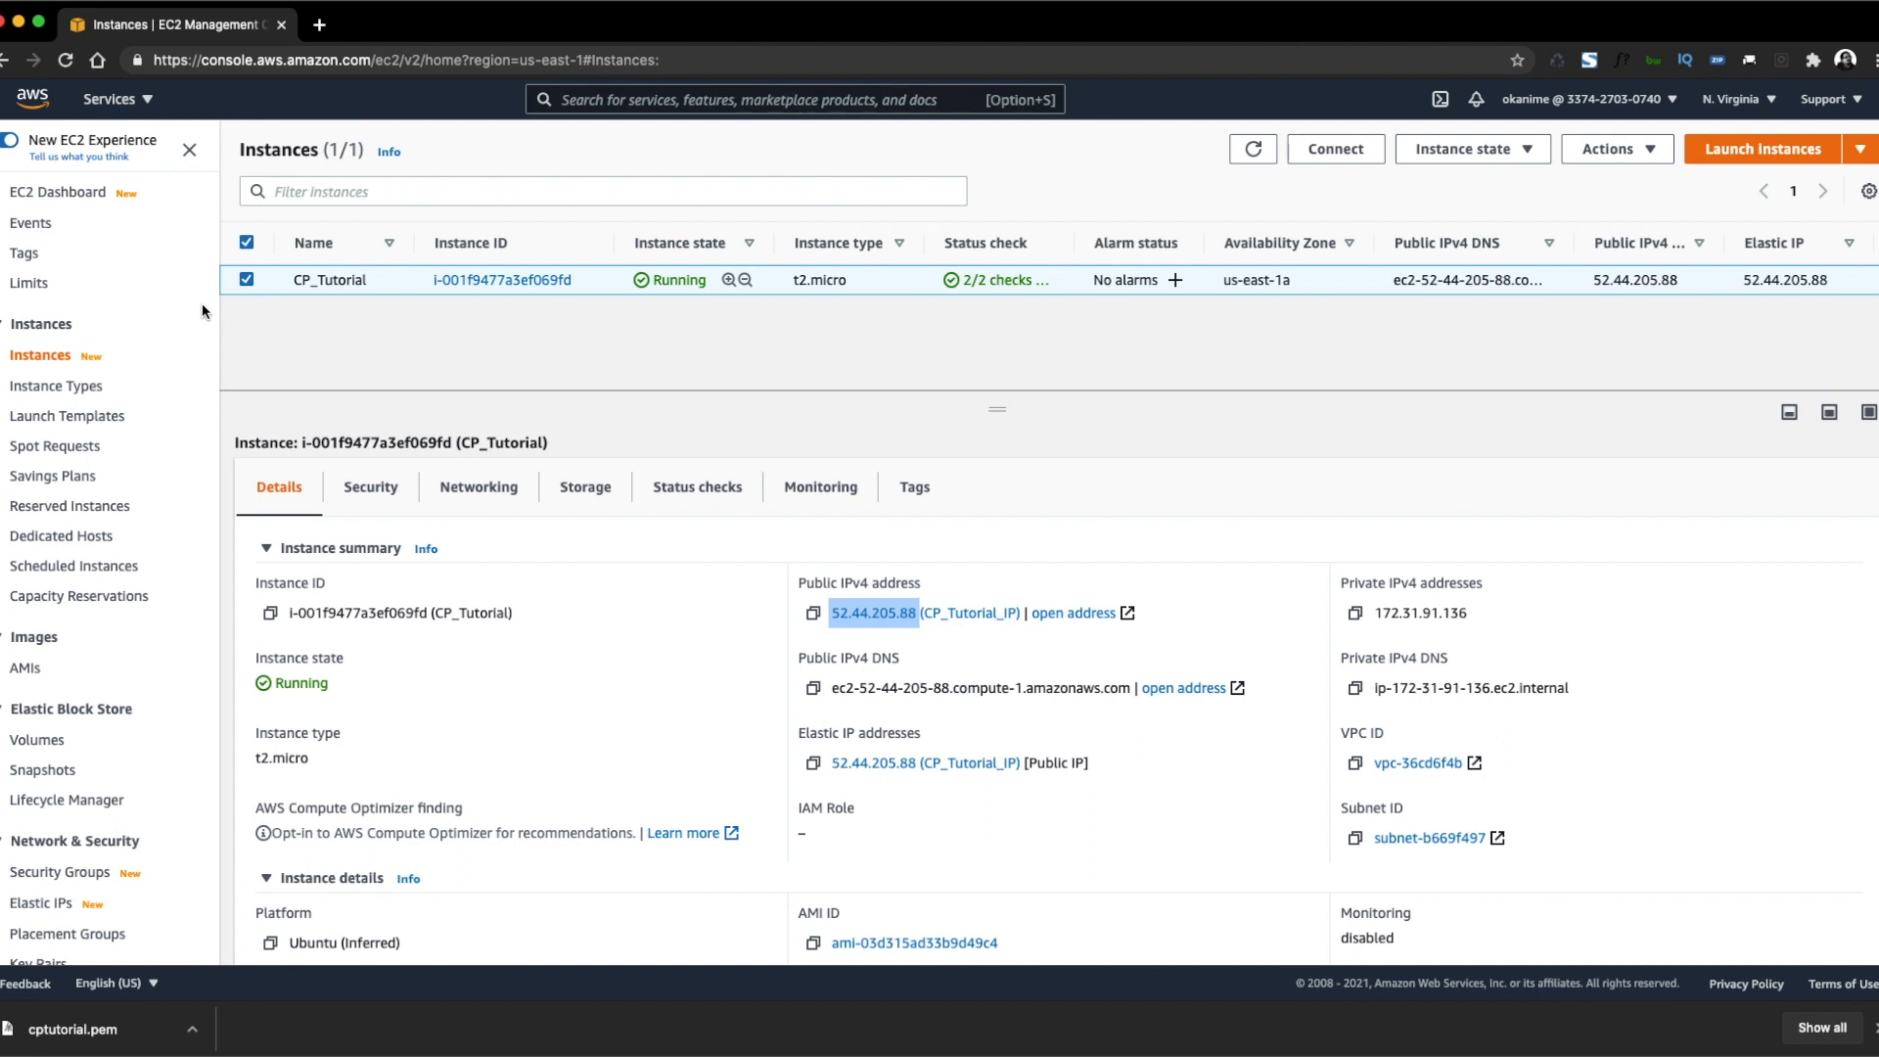
pyautogui.click(246, 279)
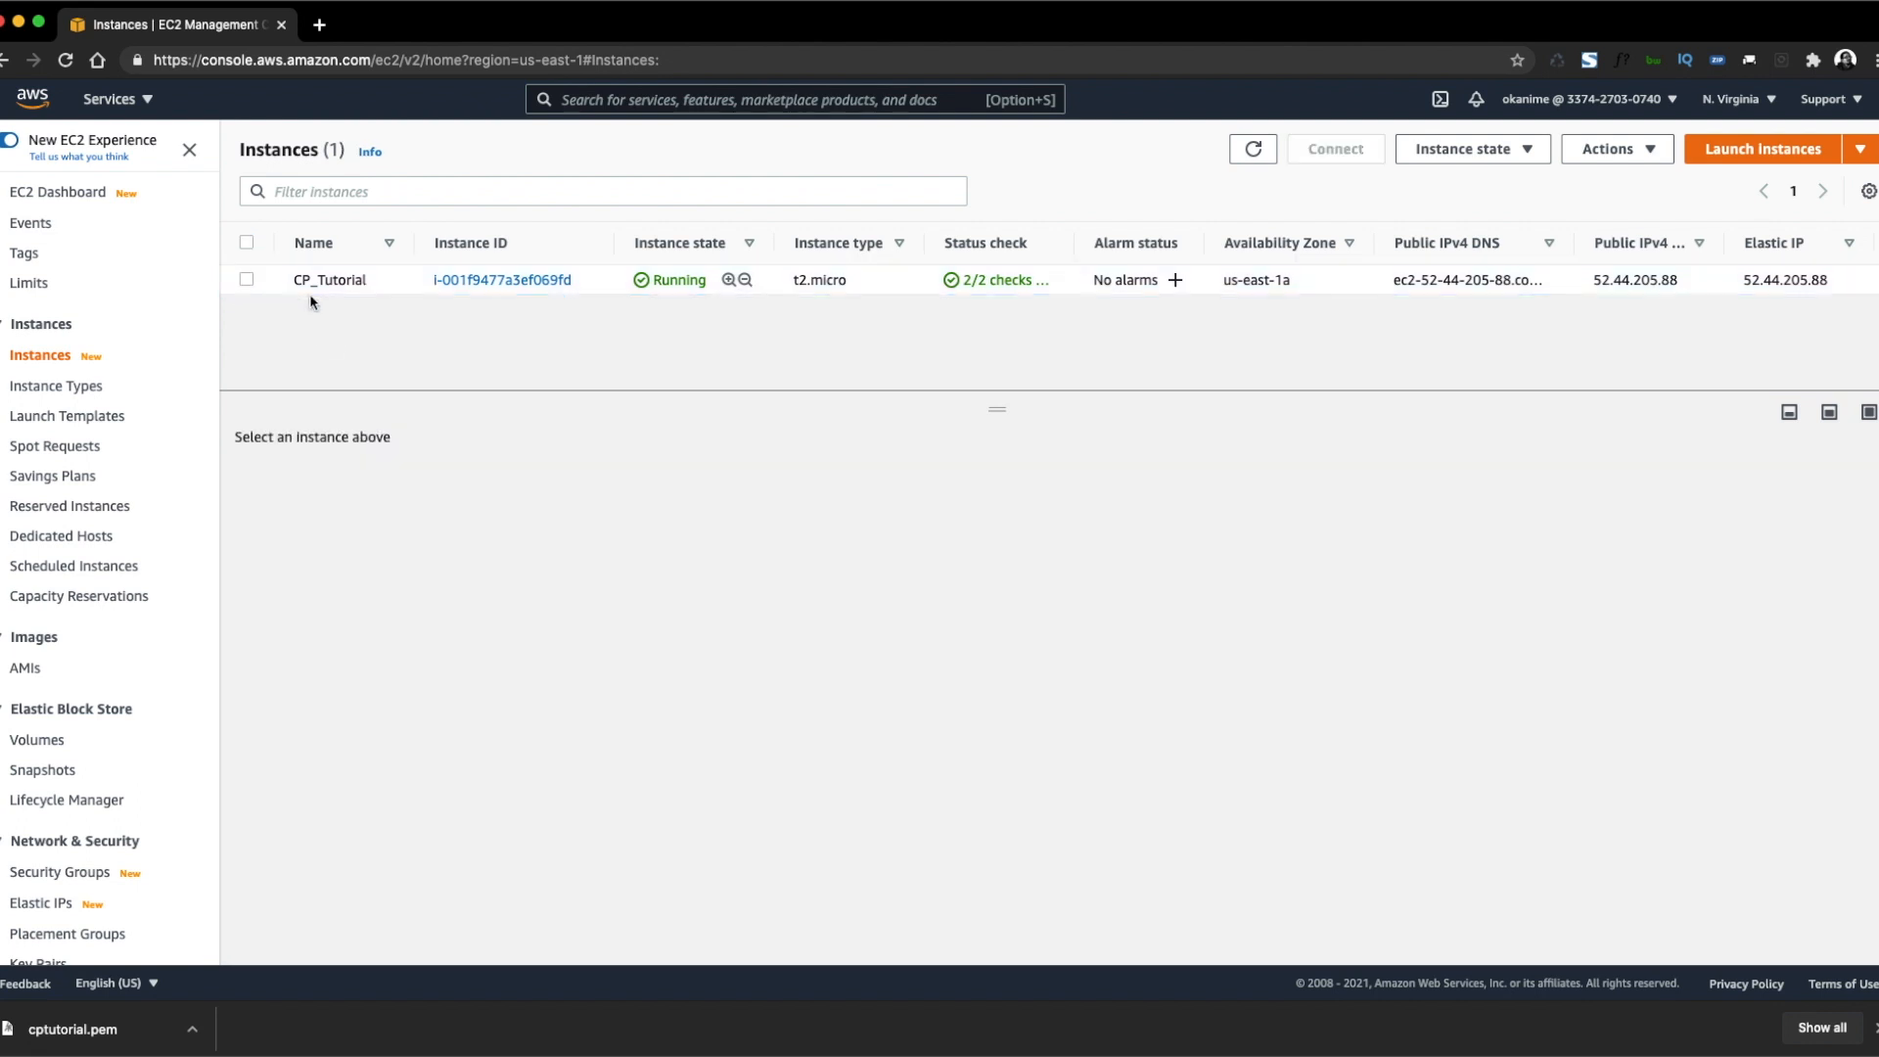
# Open the connection options for the CP_Tutorial instance, view Session Manager, and show the SSH client instructions.
pyautogui.click(248, 280)
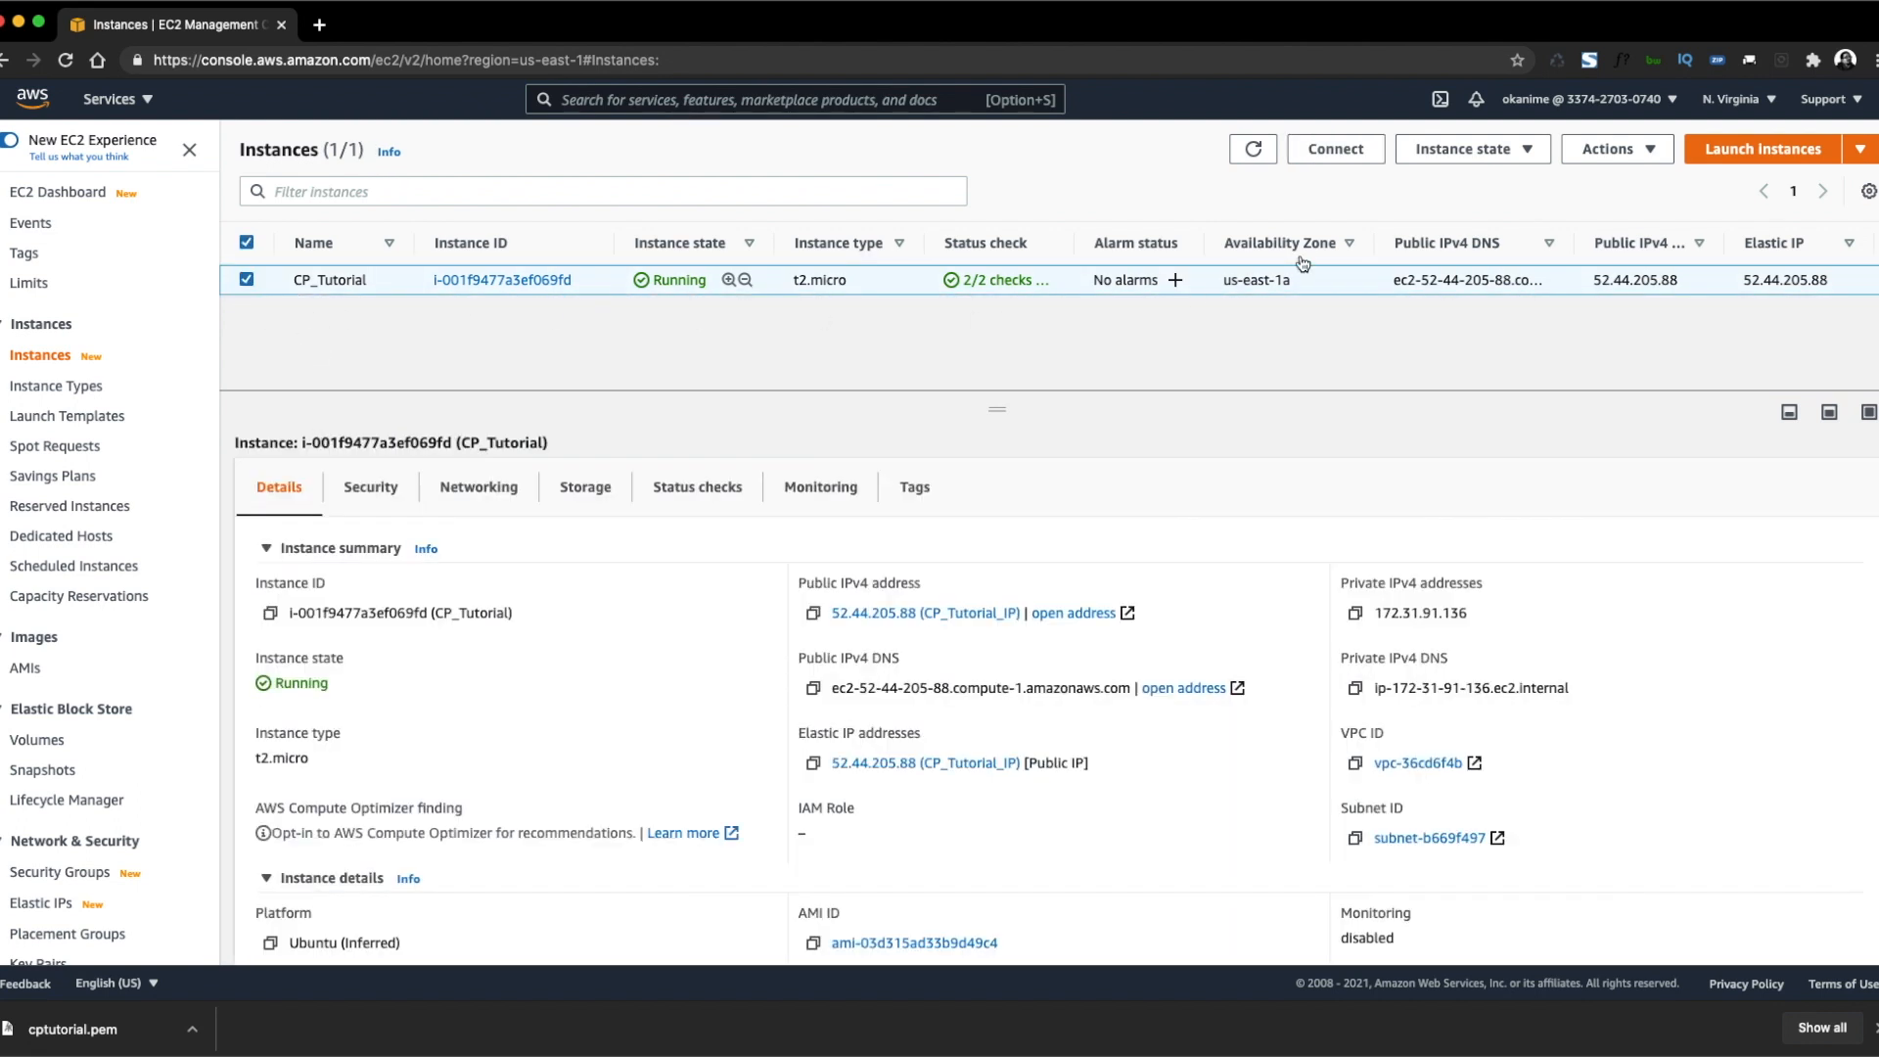
pyautogui.click(1354, 156)
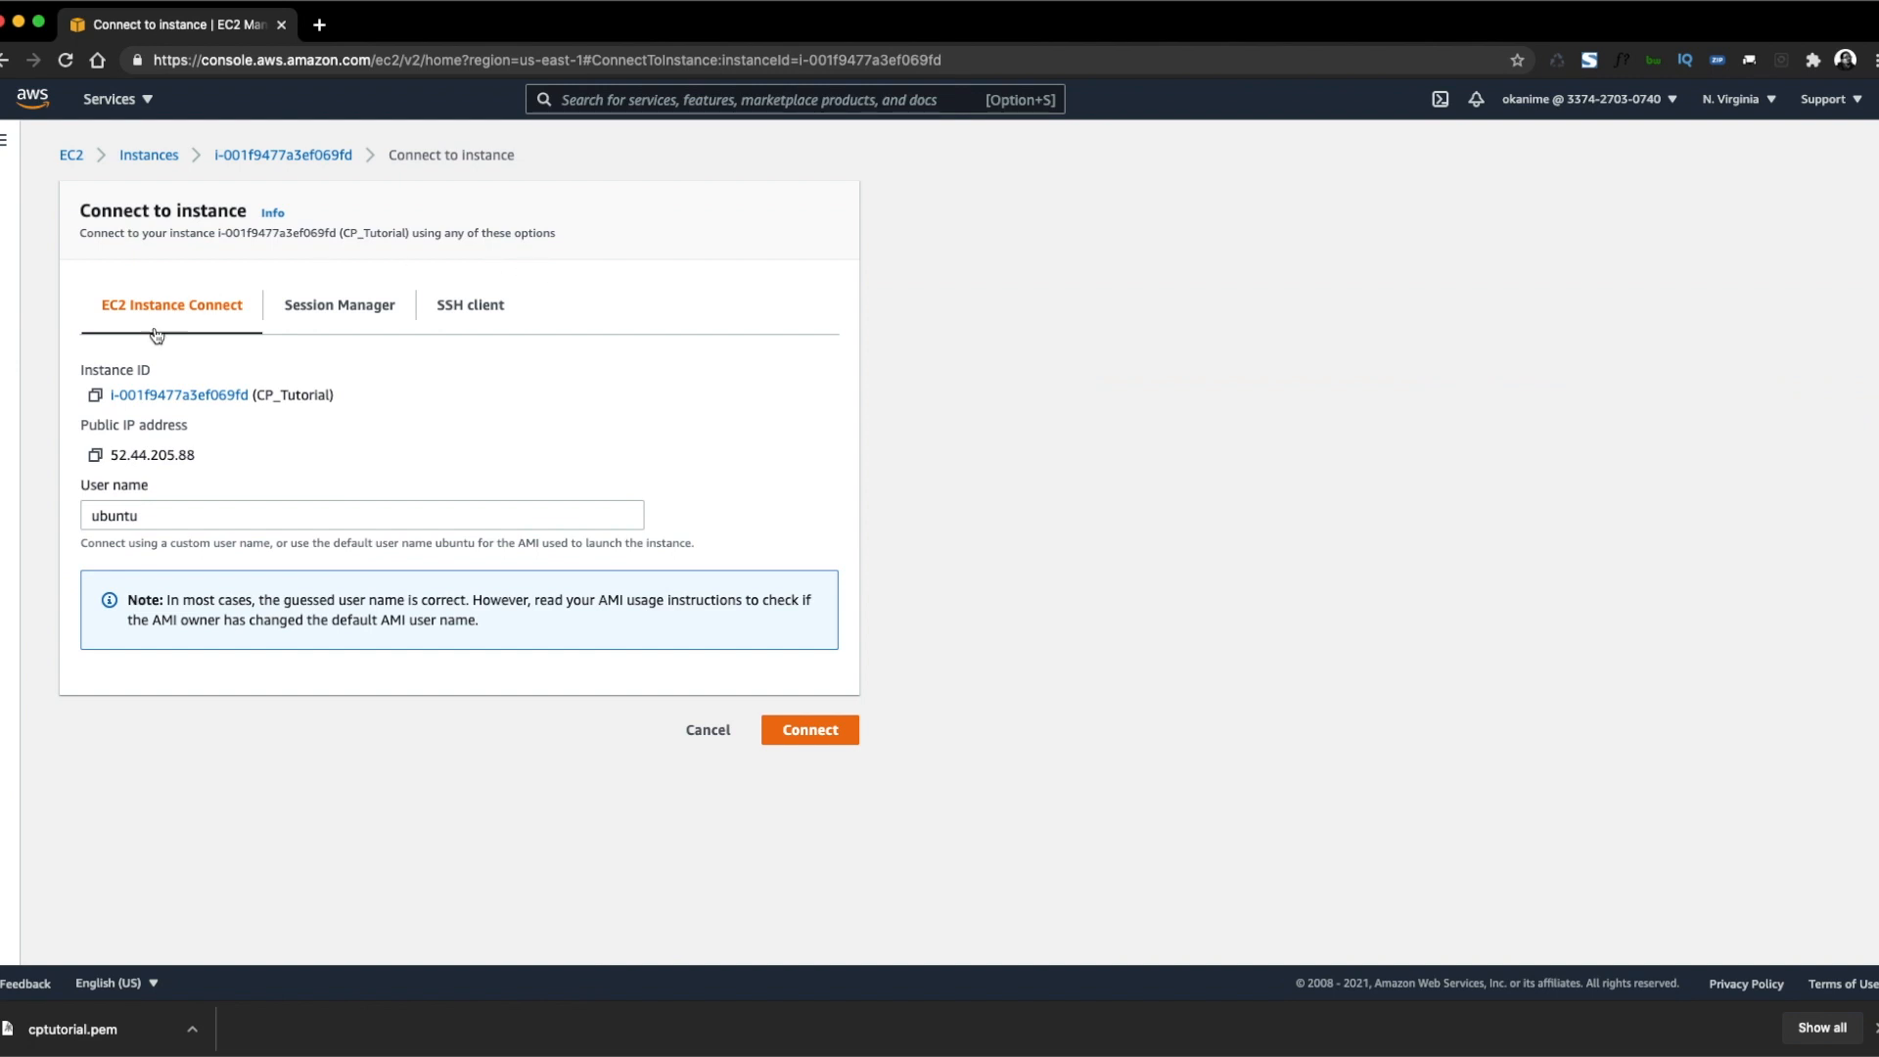
pyautogui.click(358, 306)
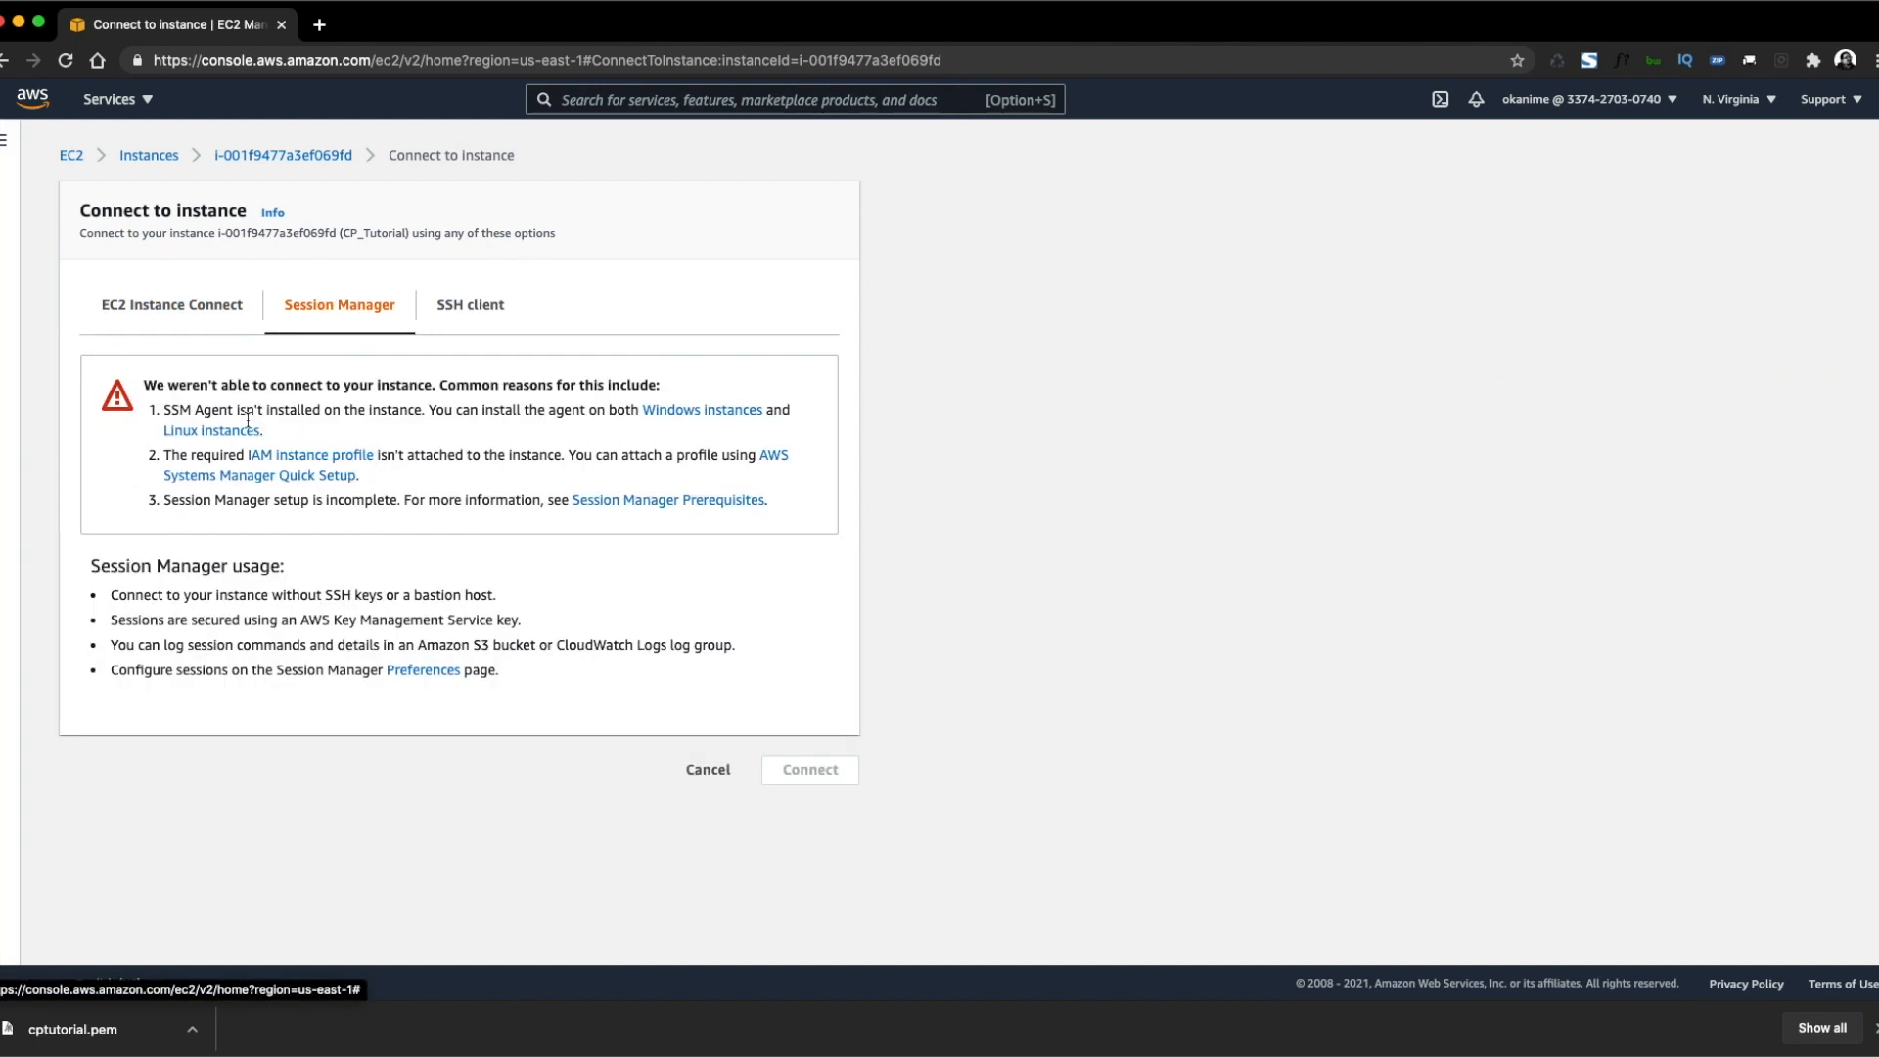
pyautogui.click(493, 325)
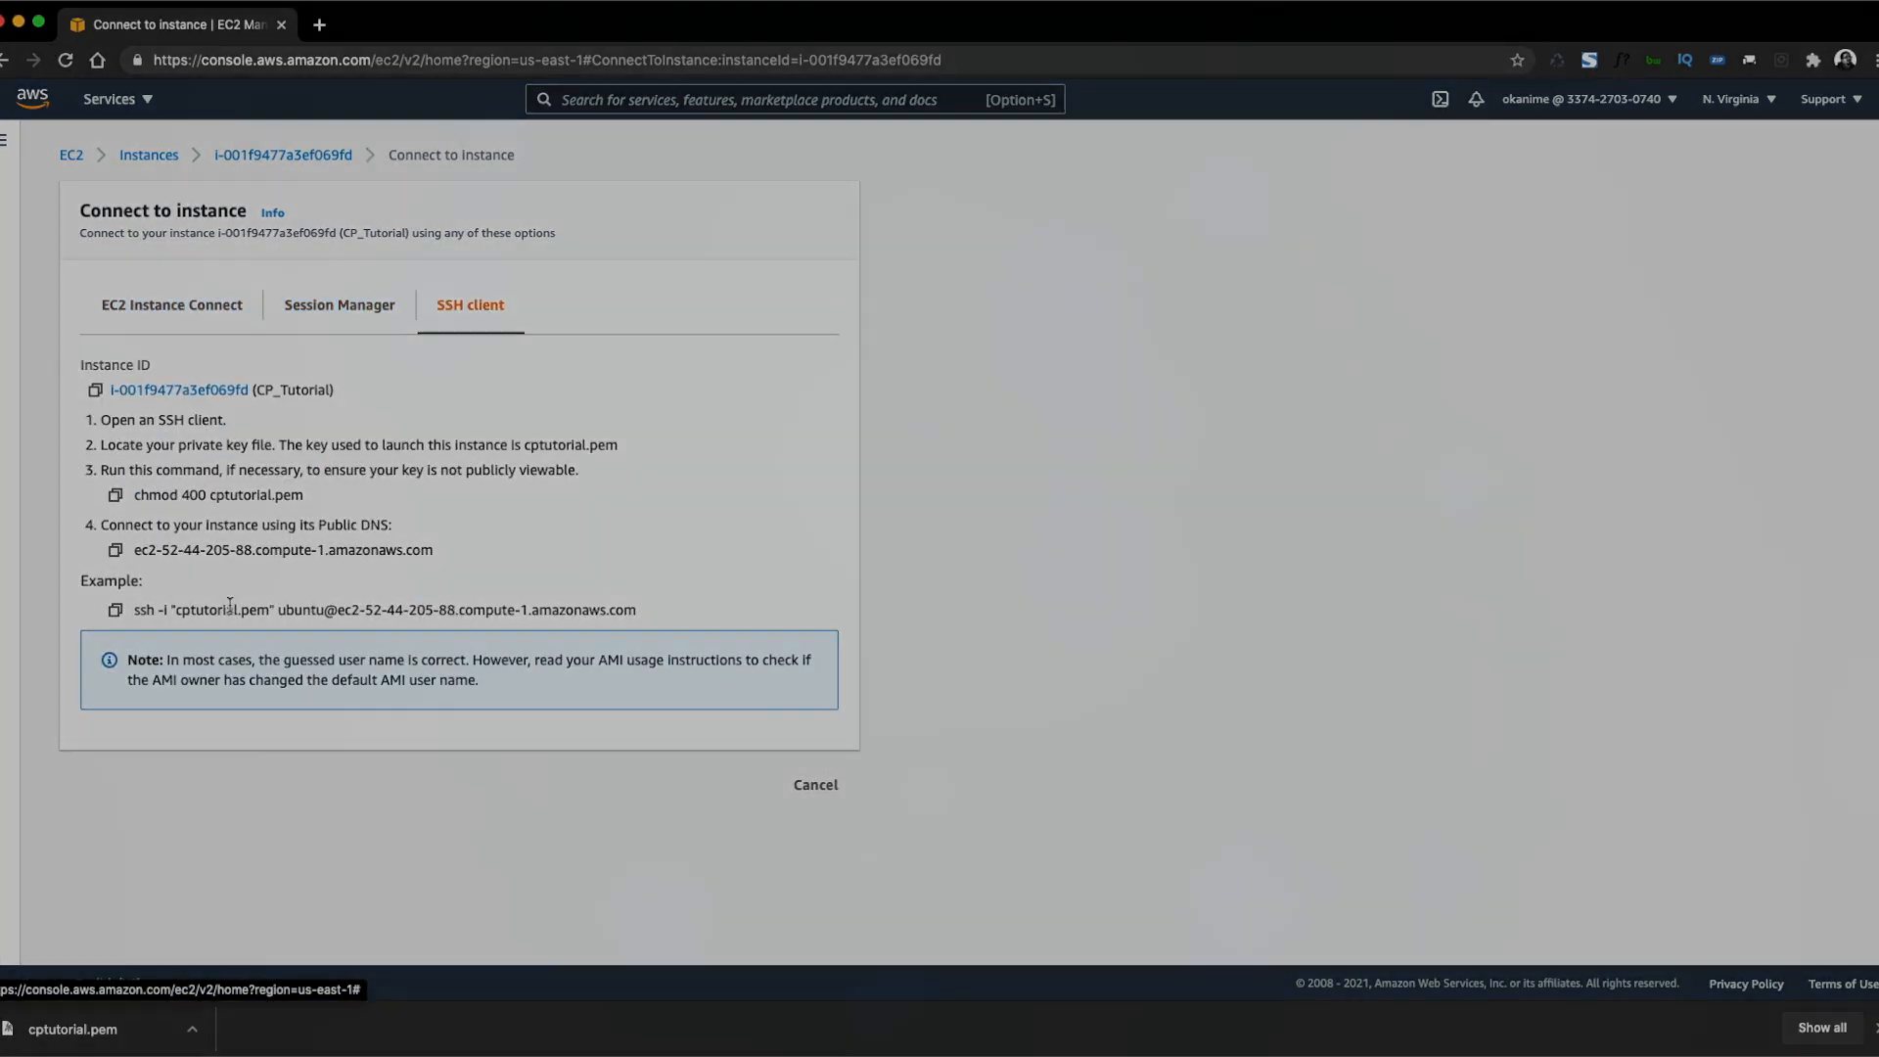